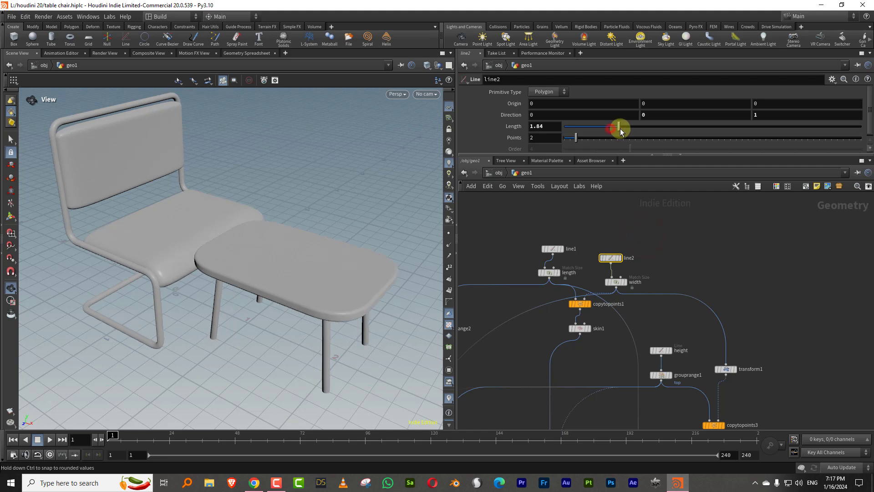
Set the height line's length to 0.94 and line2's length to 1.44 to resize the table and chair
left_click(660, 350)
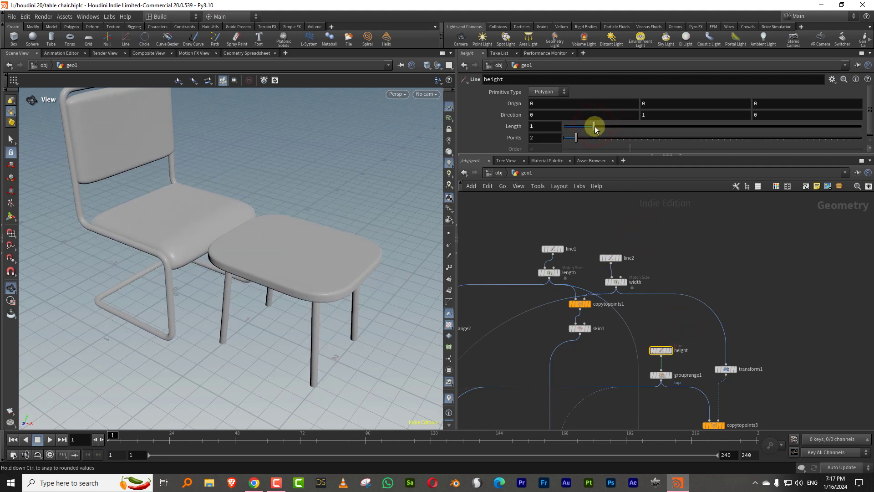
left_click_drag(290, 241, 359, 222)
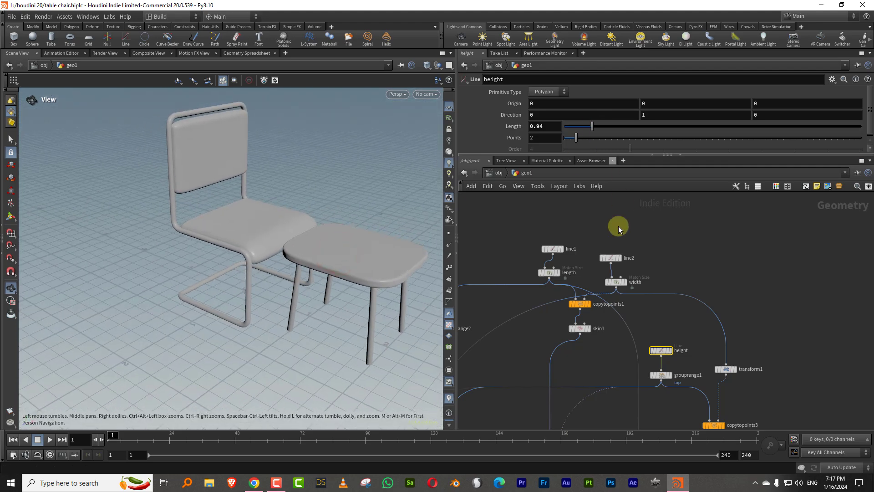
left_click_drag(576, 228, 556, 251)
left_click_drag(599, 129, 608, 125)
left_click(611, 257)
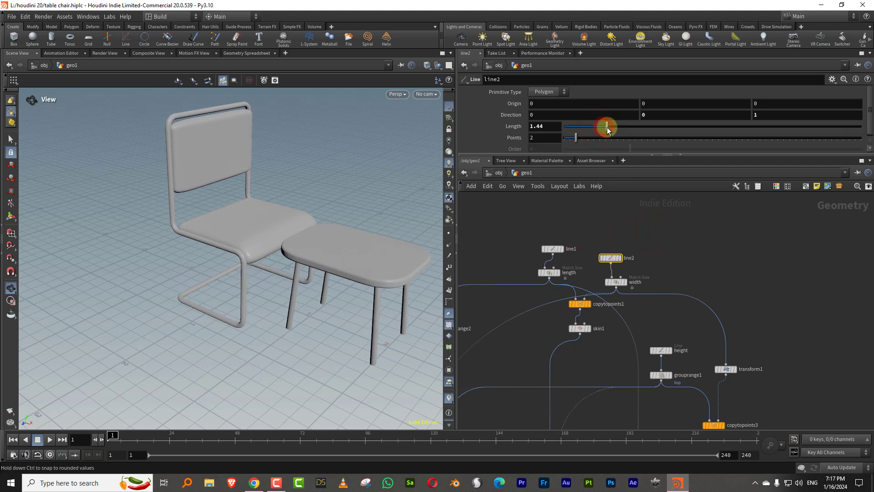
Switch to Chrome and review the kitchen assets in Houdini course page and the movie-review YouTube channel, and return to Houdini
left_click(255, 485)
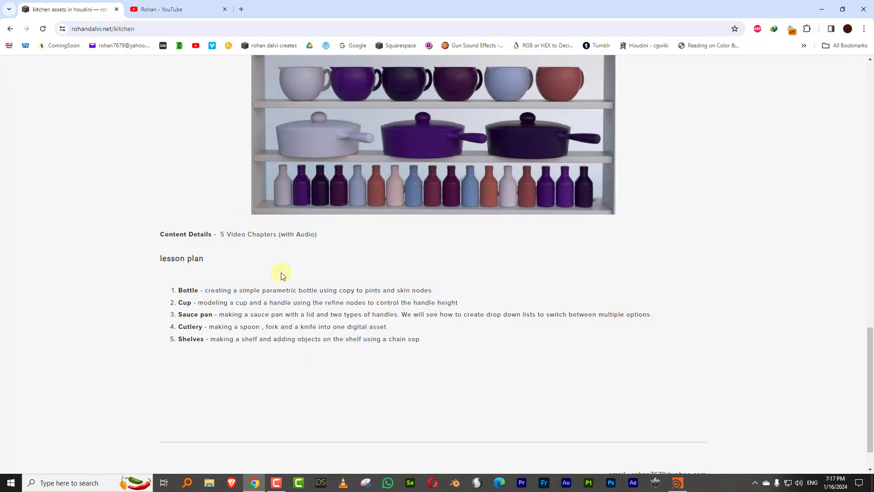
scroll(280, 261, "up", 8)
scroll(284, 282, "up", 12)
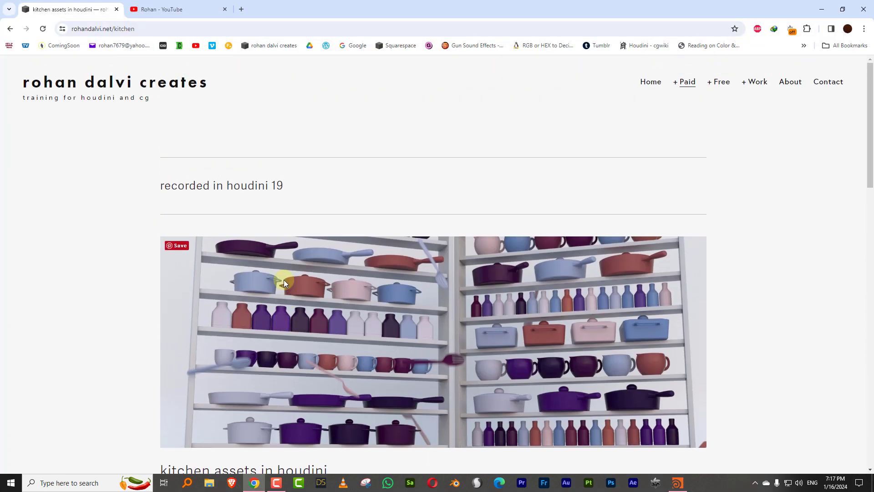
scroll(763, 253, "down", 8)
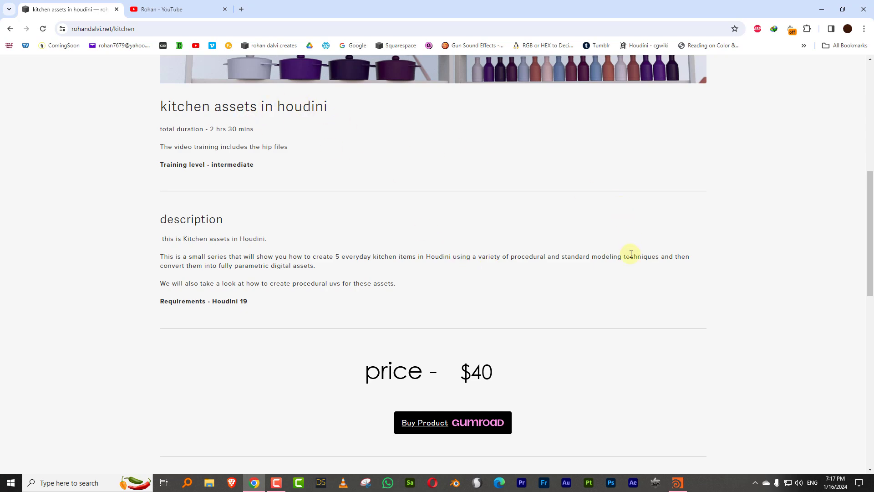
scroll(631, 254, "down", 12)
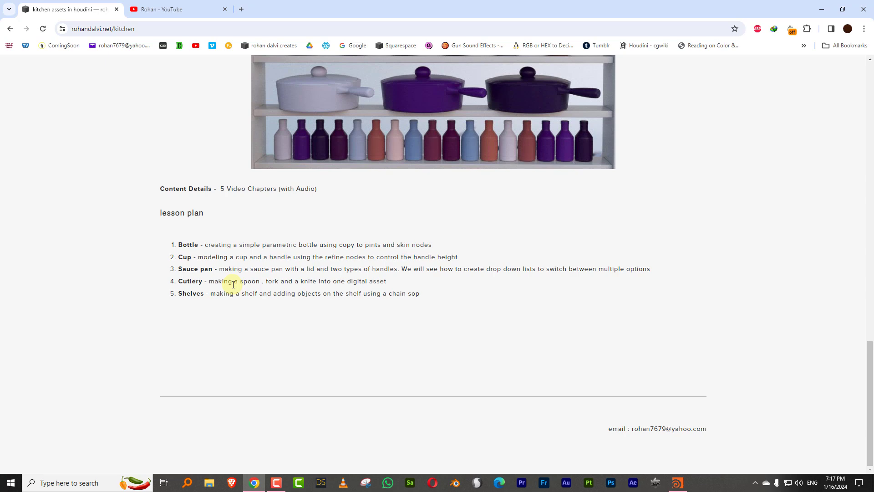
scroll(640, 318, "up", 10)
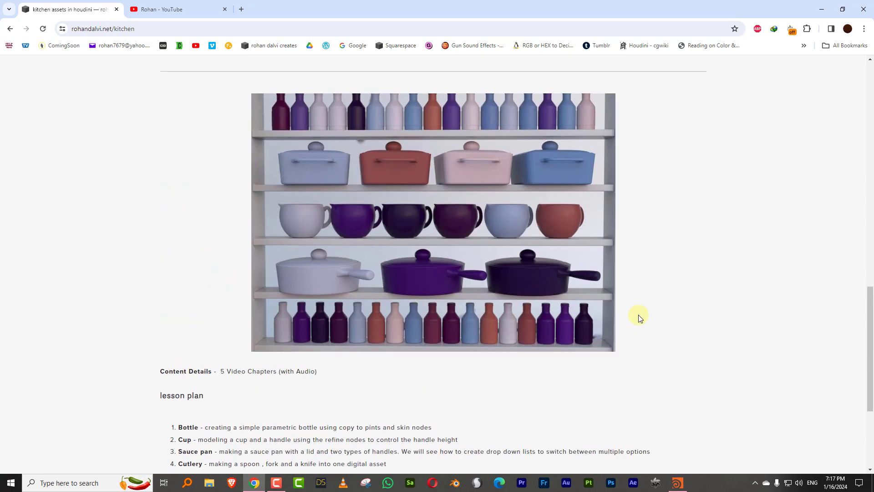
scroll(640, 318, "up", 6)
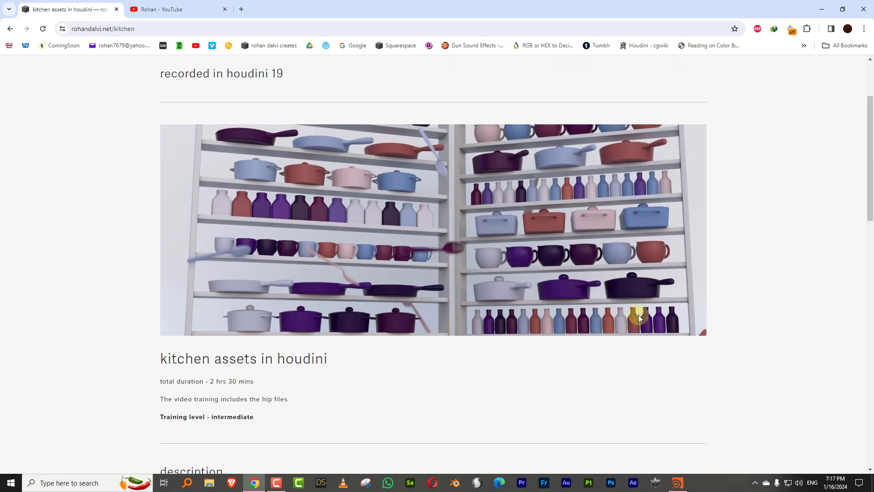
left_click(192, 17)
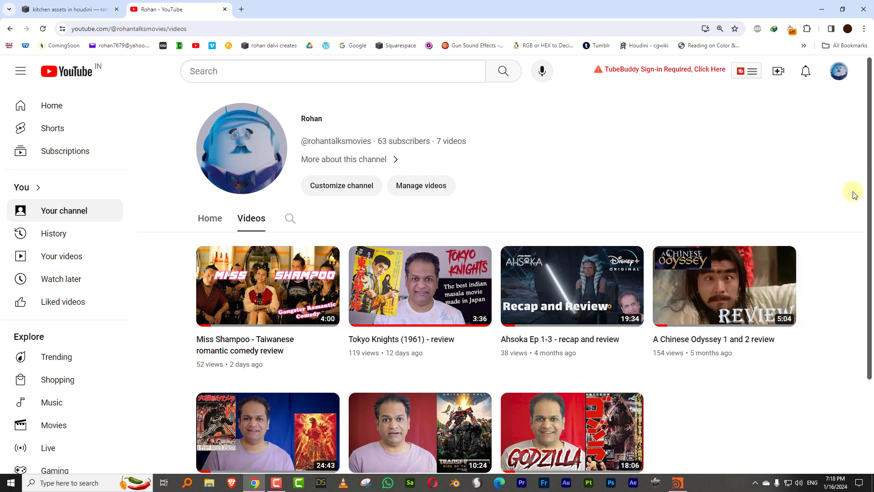
left_click(823, 9)
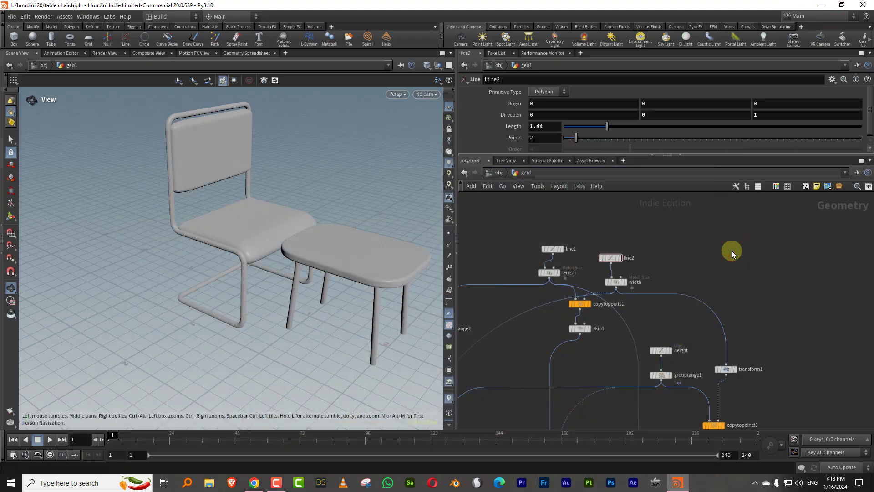
Duplicate the line1, length, line2, width, height and grouprange1 nodes and place the copies in an empty area of the network
middle_click_drag(707, 256, 681, 244)
left_click_drag(553, 209, 499, 269)
left_click_drag(624, 225, 577, 275, "shift")
middle_click_drag(659, 326, 638, 283)
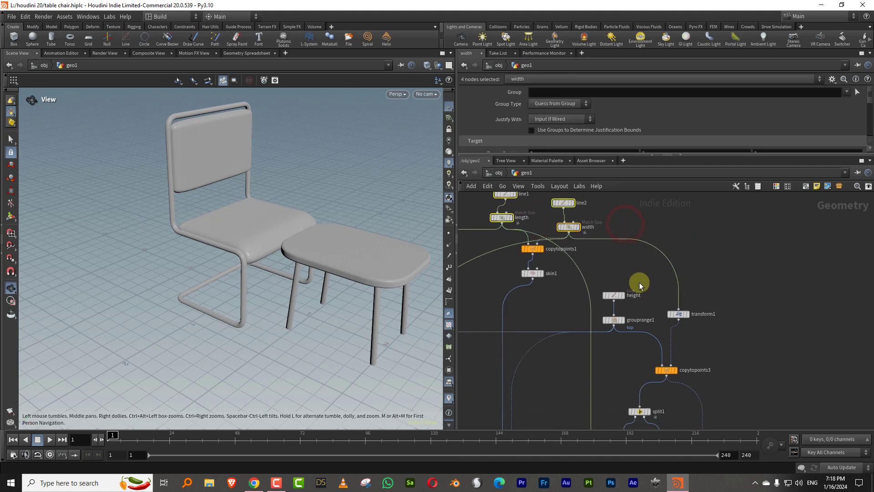
left_click_drag(645, 277, 603, 324, "shift")
middle_click_drag(766, 277, 668, 301)
scroll(695, 285, "down", 4)
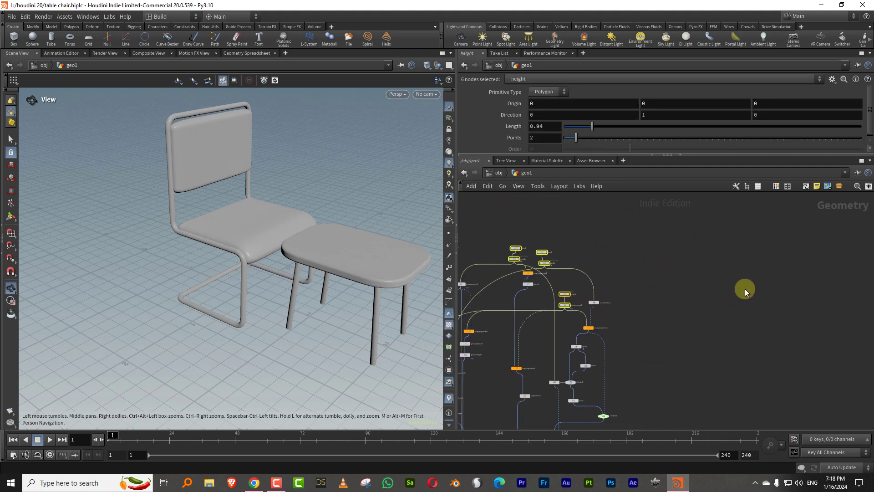
key("ctrl+c")
key("ctrl+v")
middle_click_drag(816, 294, 641, 271)
left_click_drag(605, 315, 743, 302)
Display the copied line3 and move the height1 and grouprange5 nodes up beside the other copies
scroll(802, 226, "up", 4)
left_click_drag(569, 241, 516, 317)
left_click(552, 275)
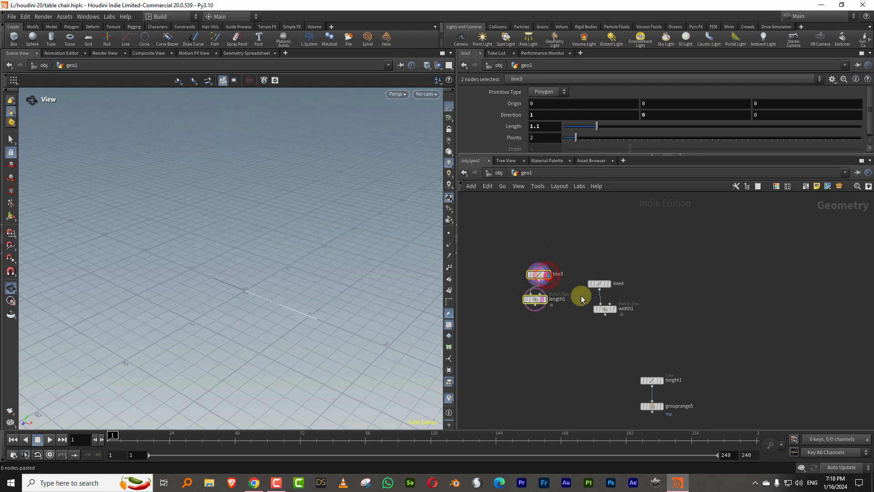
double_click(678, 405)
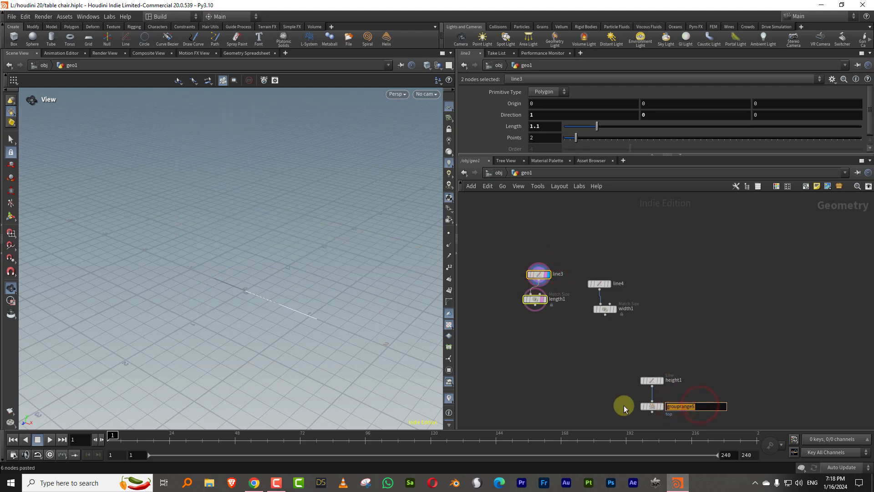
left_click(690, 384)
left_click_drag(689, 268, 699, 329)
Color the copied line3, line4 and height1 nodes red
left_click_drag(515, 253, 691, 288)
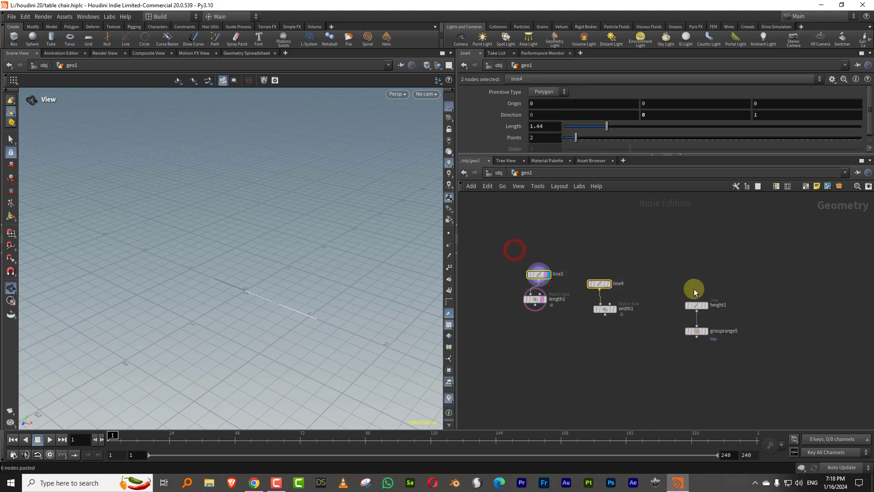
left_click_drag(723, 316, 724, 316, "shift")
key("c")
left_click(787, 328)
key("c")
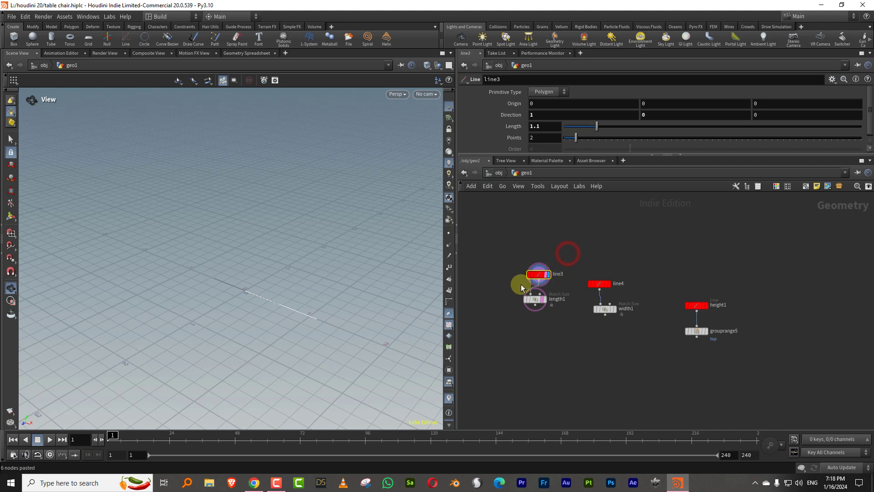
Display length1, width1 and grouprange5 in turn, and move height1 with grouprange5 closer to width1
left_click(535, 299)
left_click_drag(299, 292, 298, 291)
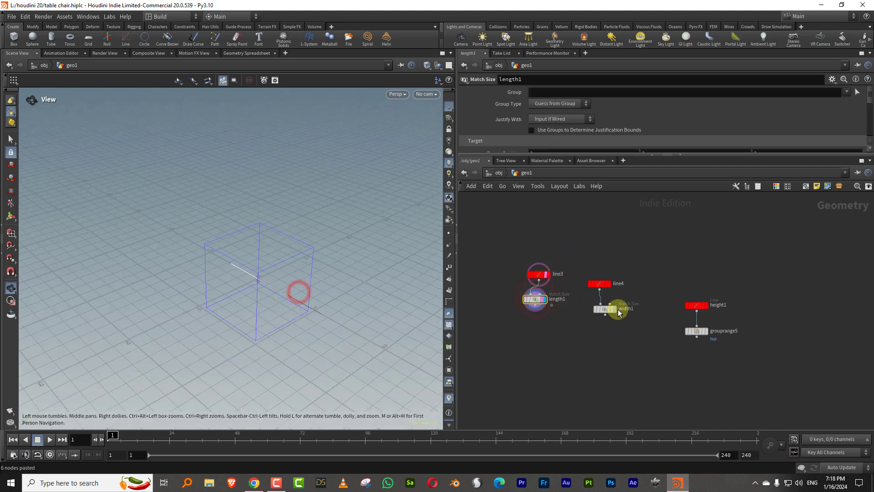
left_click(608, 310)
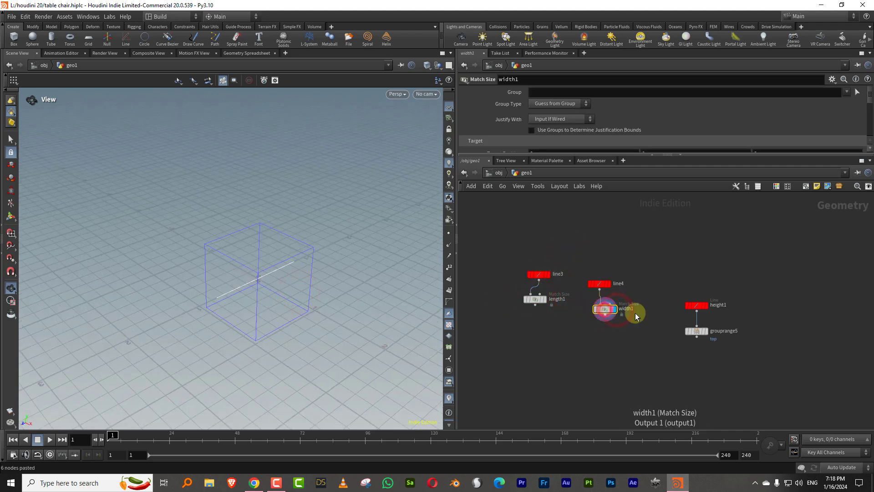
left_click(707, 333)
left_click_drag(289, 275, 291, 257)
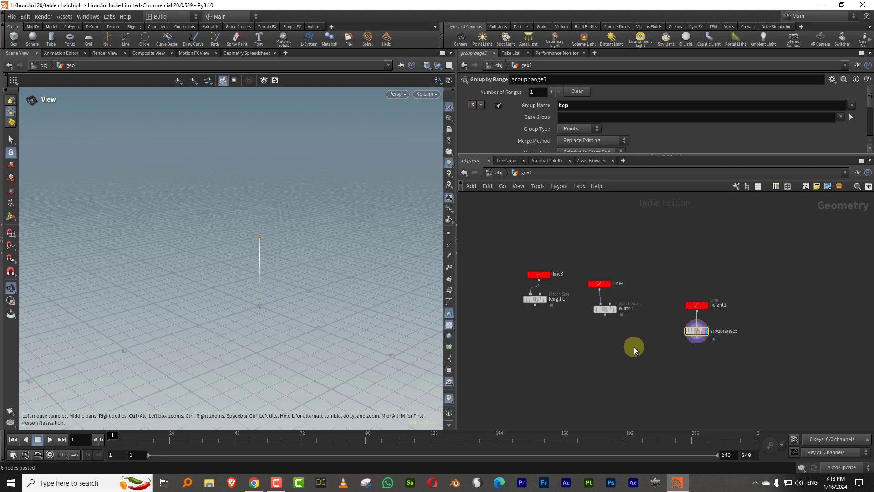
left_click_drag(665, 277, 688, 315)
left_click(663, 330)
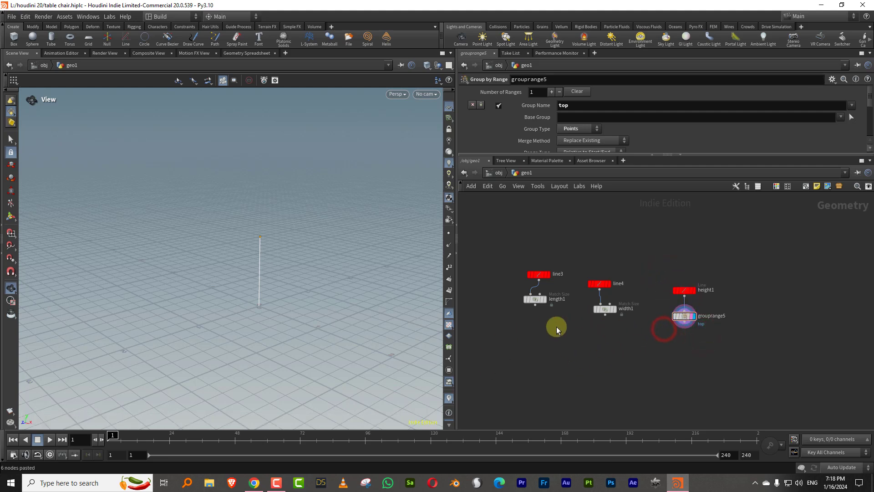
Display the finished chair's merge5 node and examine the chair's profile from the side
scroll(564, 333, "down", 4)
middle_click_drag(527, 364, 699, 259)
scroll(697, 255, "down", 2)
scroll(618, 395, "up", 10)
left_click(594, 358)
left_click_drag(259, 250, 229, 296)
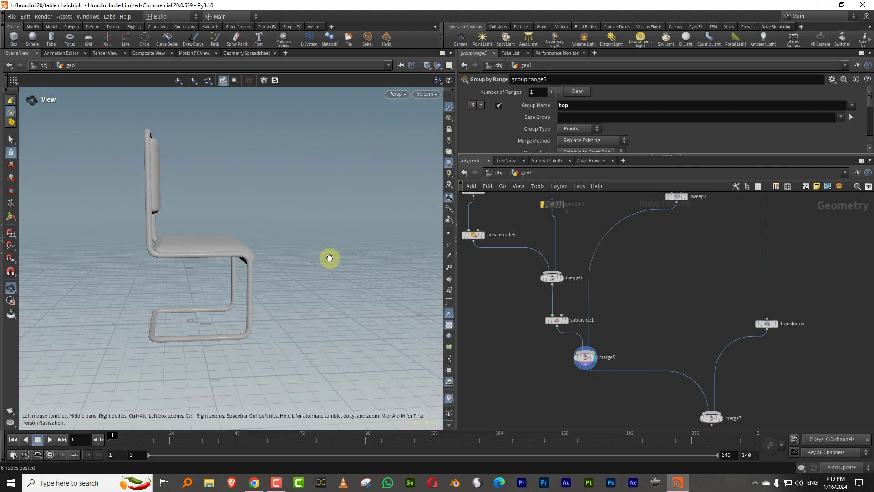
Arrange the copied length, width and height node pairs side by side in one even row
scroll(709, 299, "down", 4)
middle_click_drag(776, 253, 628, 343)
scroll(714, 296, "down", 6)
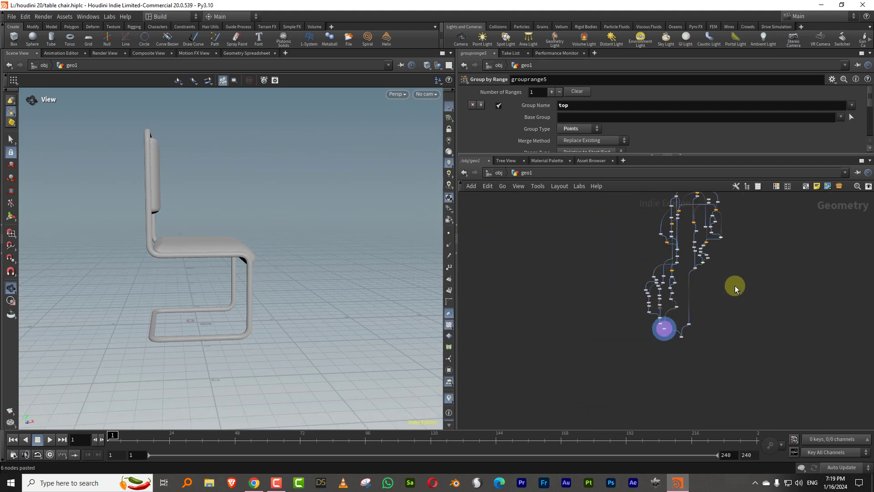
middle_click_drag(768, 254, 611, 366)
scroll(739, 270, "up", 5)
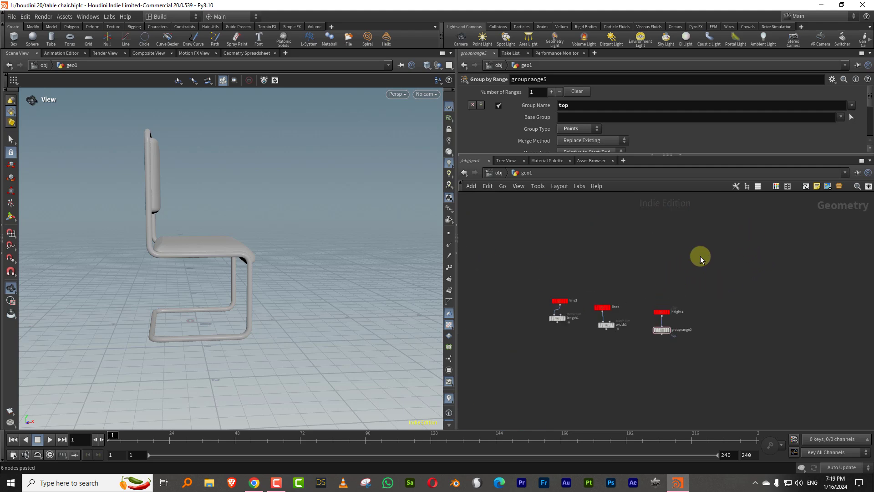
left_click_drag(624, 291, 615, 322)
left_click_drag(694, 302, 676, 323)
scroll(641, 313, "up", 5)
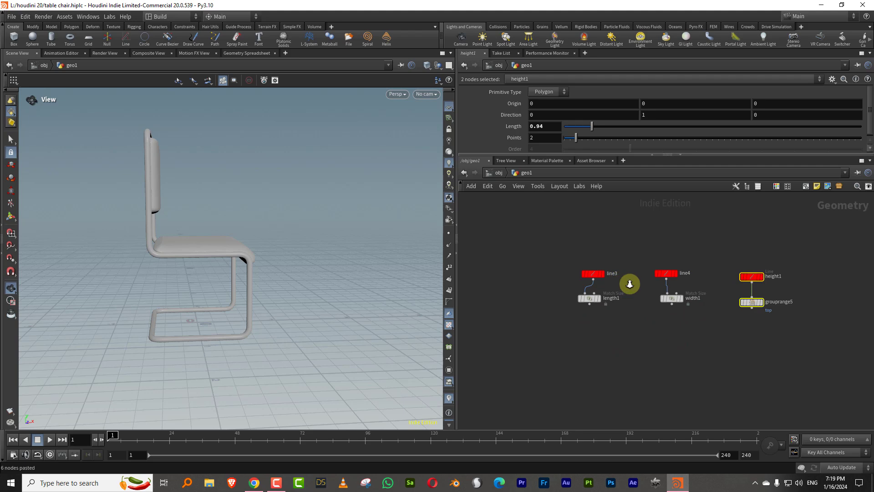
left_click(639, 277)
Display the length1 line and add a Copy to Points node below the length1 and width1 nodes
left_click(585, 307)
left_click(568, 307)
left_click(609, 342)
middle_click_drag(644, 359, 614, 320)
left_click_drag(258, 297, 197, 336)
middle_click_drag(605, 323, 587, 320)
key("Tab")
type("copy")
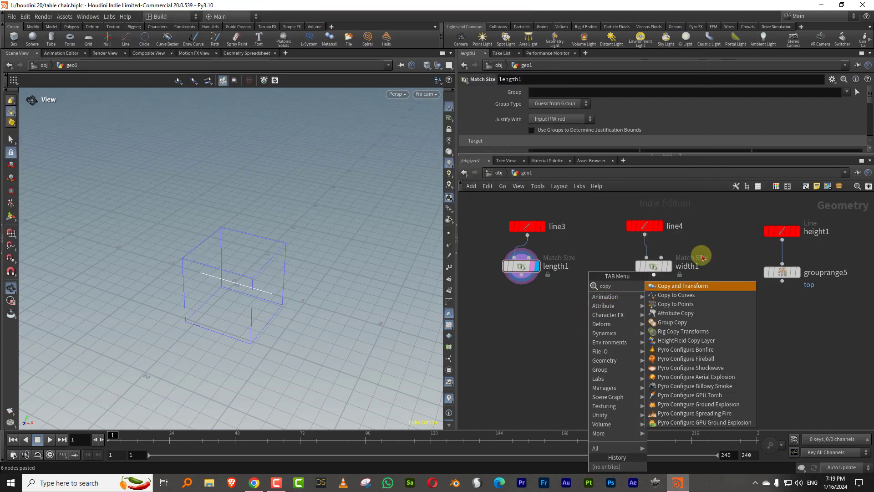
left_click(683, 303)
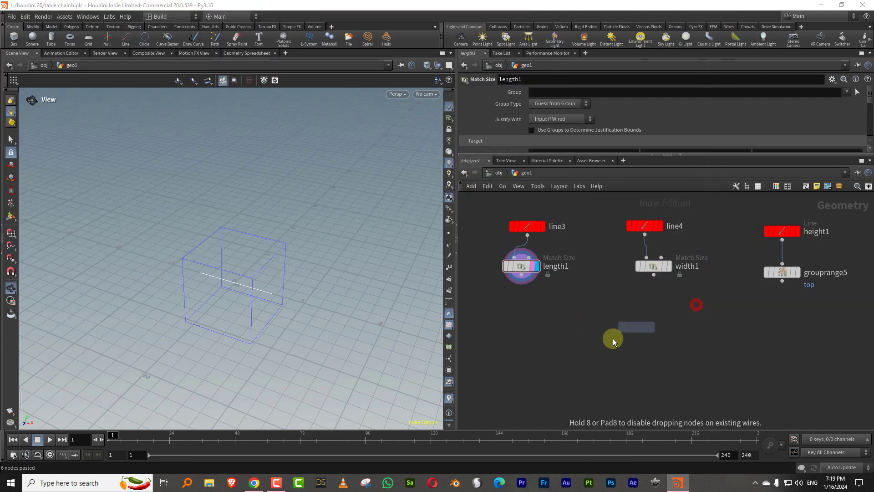
left_click(585, 335)
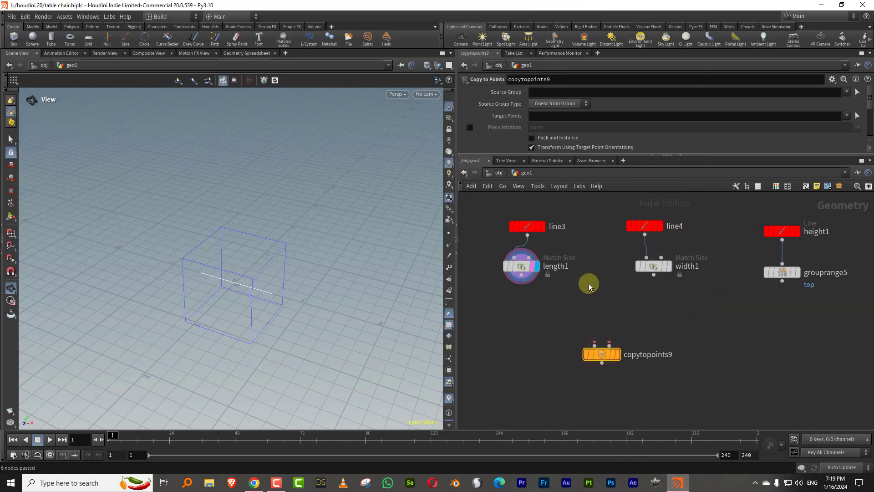
Wire length1 into the new Copy to Points node's first input and width1 into its second, and display the result
left_click(522, 280)
left_click(582, 338)
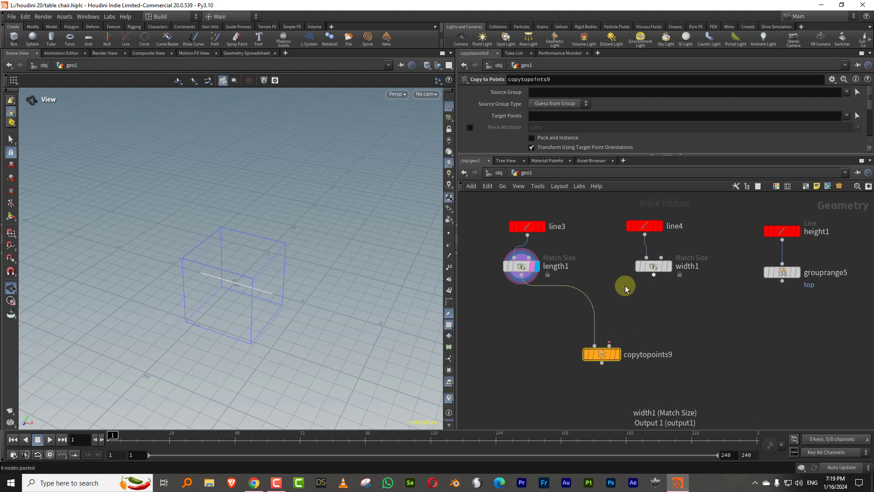
left_click(653, 274)
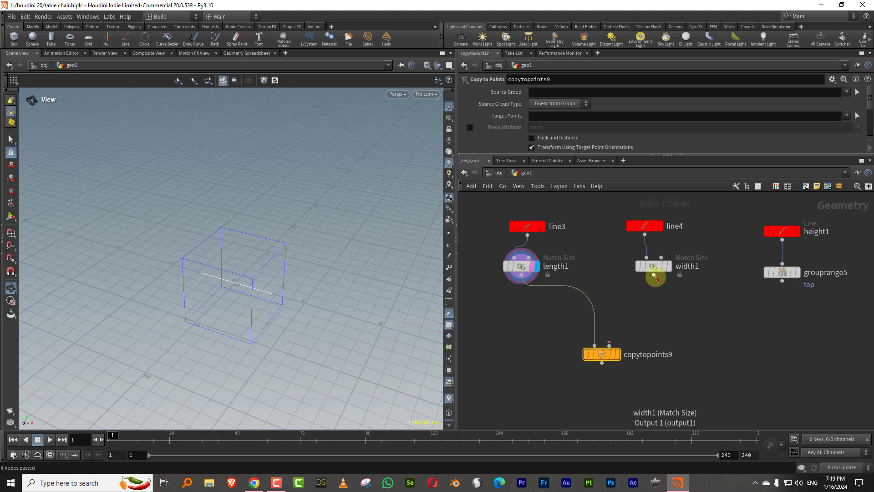
left_click(614, 354)
left_click(619, 356)
left_click_drag(306, 287, 254, 311)
Add a Skin node fed by the new Copy to Points node and display the resulting surface
middle_click_drag(696, 336, 653, 308)
key("Tab")
mouse_move(620, 305)
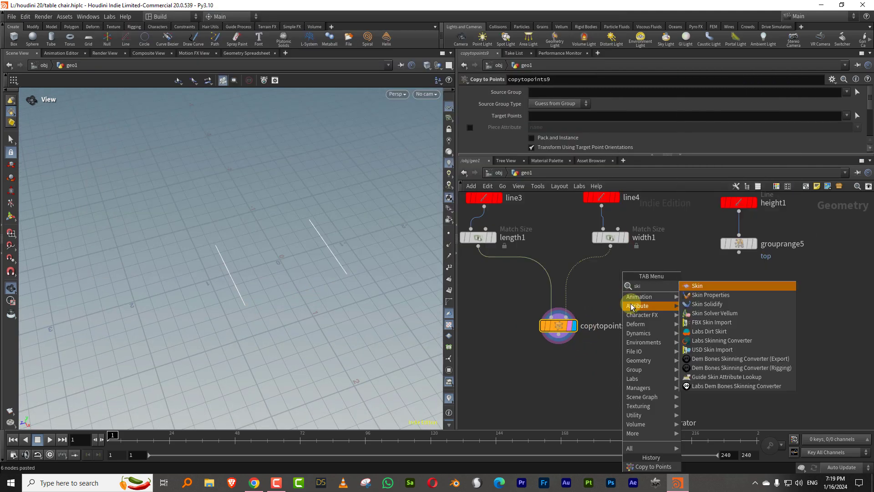
left_click(679, 287)
left_click(565, 385)
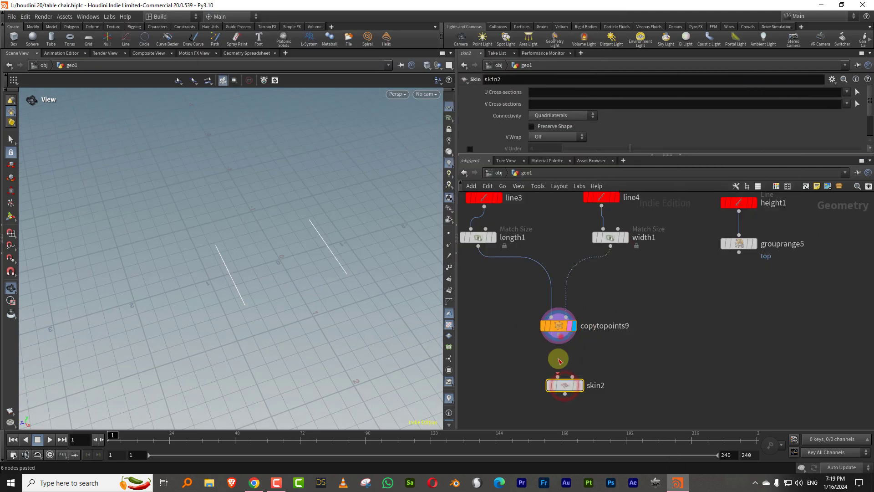
left_click_drag(332, 285, 263, 265)
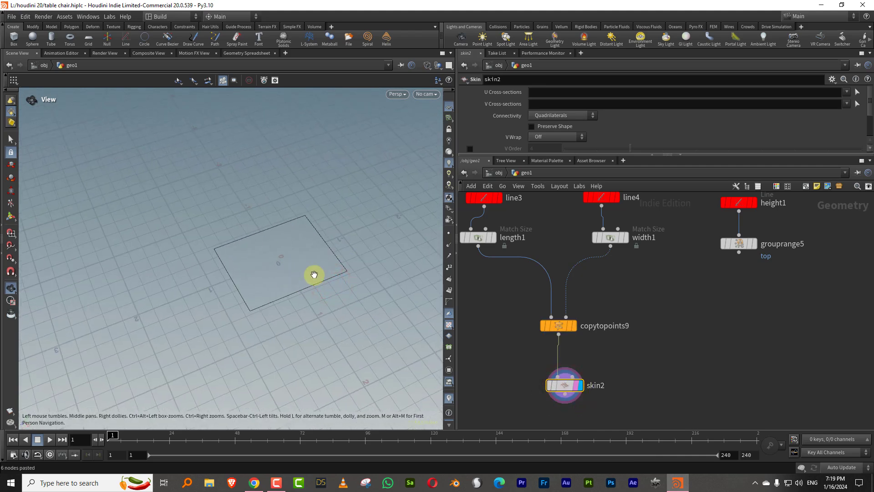
Display the finished table from the transform5 node in the reference network and examine how its legs are shaped
middle_click_drag(652, 313, 620, 296)
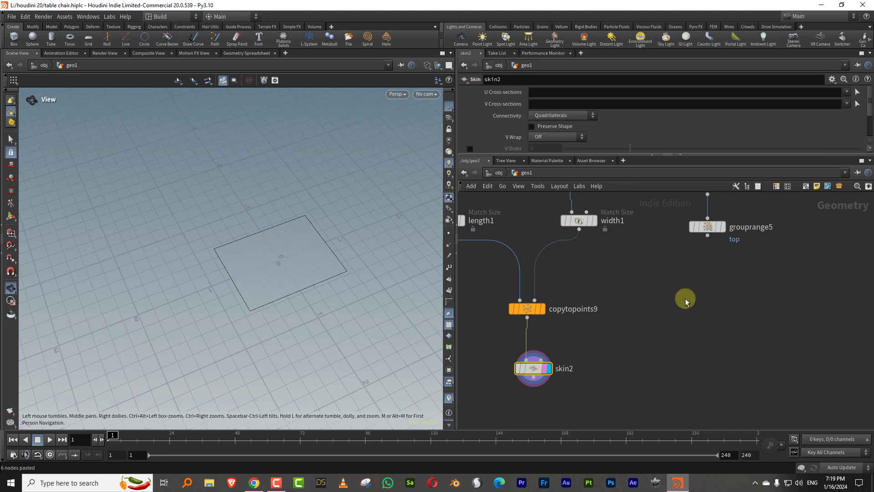
scroll(701, 301, "down", 6)
middle_click_drag(554, 426, 626, 306)
scroll(559, 299, "up", 10)
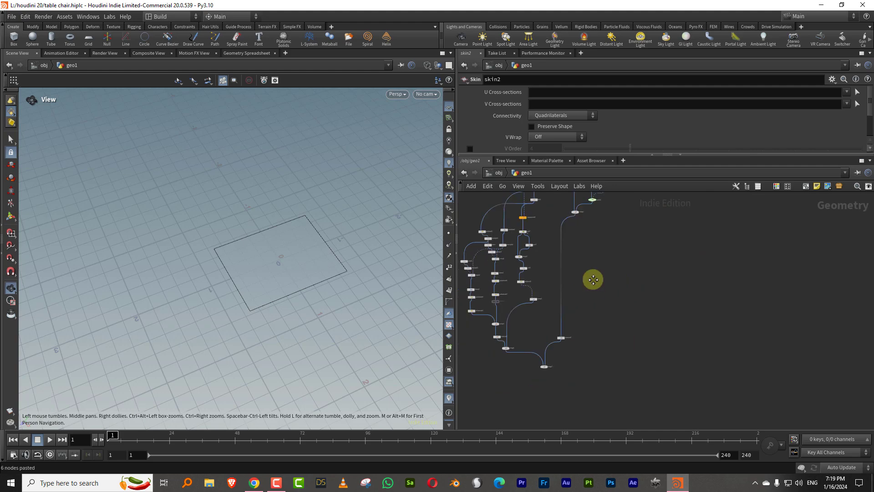
left_click(595, 231)
left_click(588, 232)
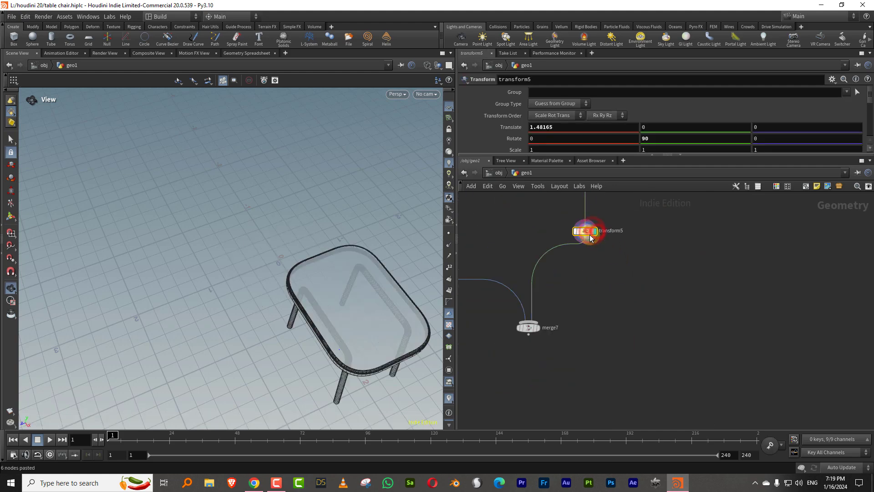
left_click_drag(348, 316, 310, 265)
left_click_drag(297, 275, 405, 273)
middle_click_drag(776, 215, 637, 305)
scroll(649, 300, "down", 6)
middle_click_drag(746, 198, 638, 334)
scroll(637, 333, "up", 5)
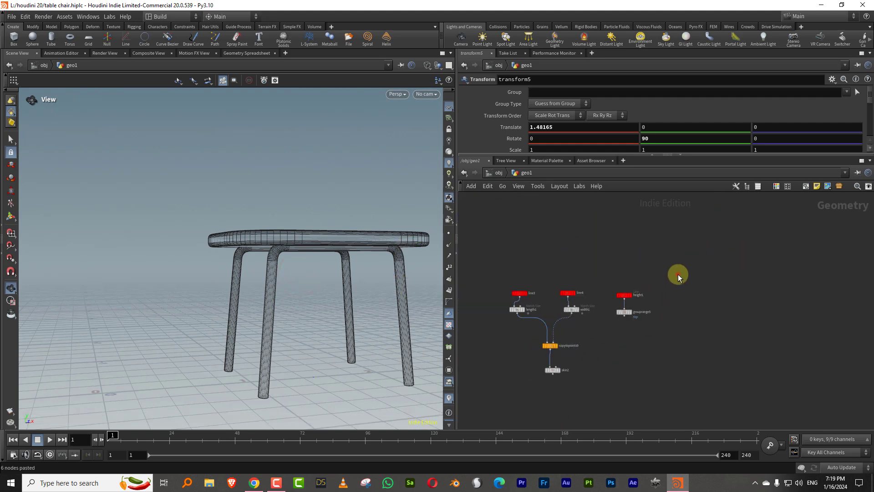
Move the height1 and grouprange5 node pair down to a spot beside the skin2 node
left_click_drag(679, 274, 605, 341)
middle_click_drag(640, 332, 631, 276)
left_click_drag(623, 261, 635, 328)
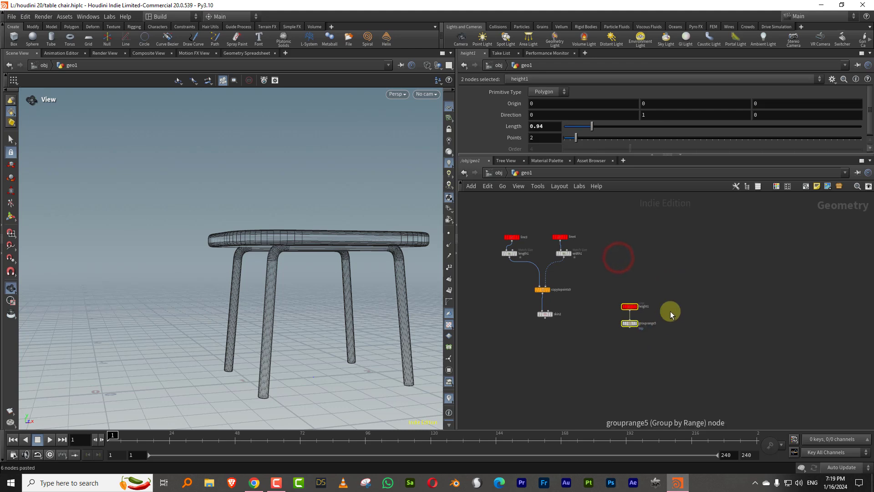
scroll(653, 322, "up", 3)
left_click(669, 304)
Display the grouprange5 height line, and after it the length1 line, to compare their geometry
left_click(626, 326)
left_click(624, 324)
left_click_drag(227, 303, 255, 302)
middle_click_drag(553, 298, 619, 359)
left_click(507, 263)
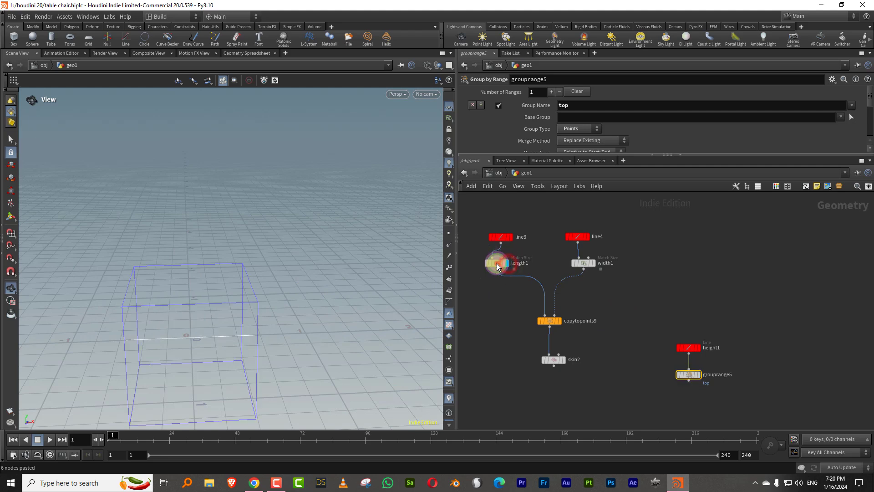
left_click(496, 262)
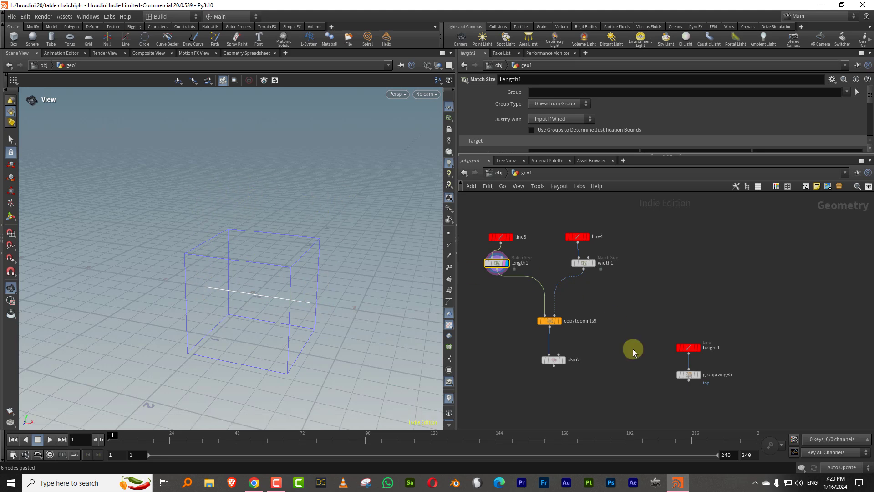
Add a second Copy to Points node below the height1 and grouprange5 nodes
middle_click_drag(618, 326, 603, 306)
key("Tab")
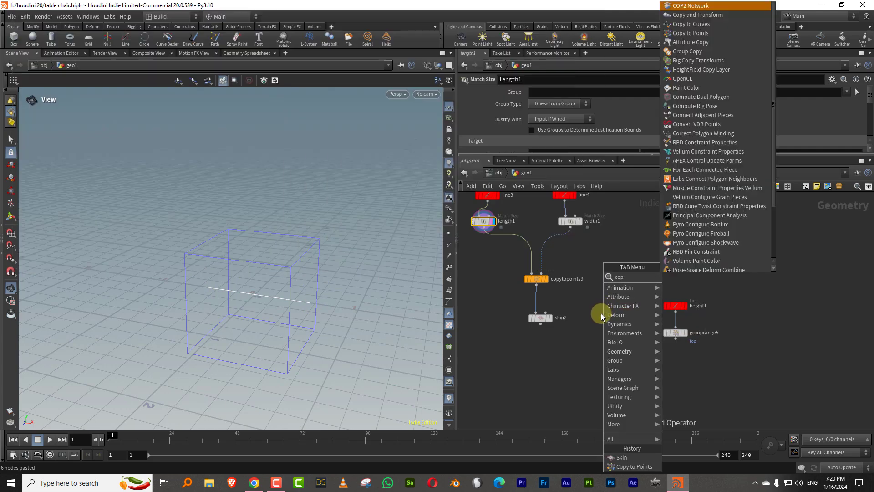
type("copy")
left_click(709, 295)
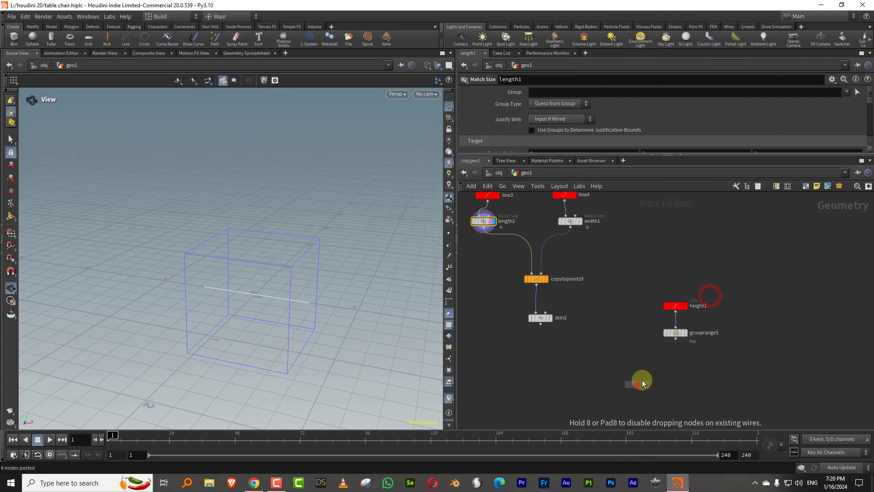
left_click(638, 382)
Wire grouprange5 into the new Copy to Points node's first input and length1 into its second, and display the result
left_click_drag(720, 286, 632, 378)
left_click(666, 340)
left_click_drag(654, 289, 680, 323)
left_click(692, 362)
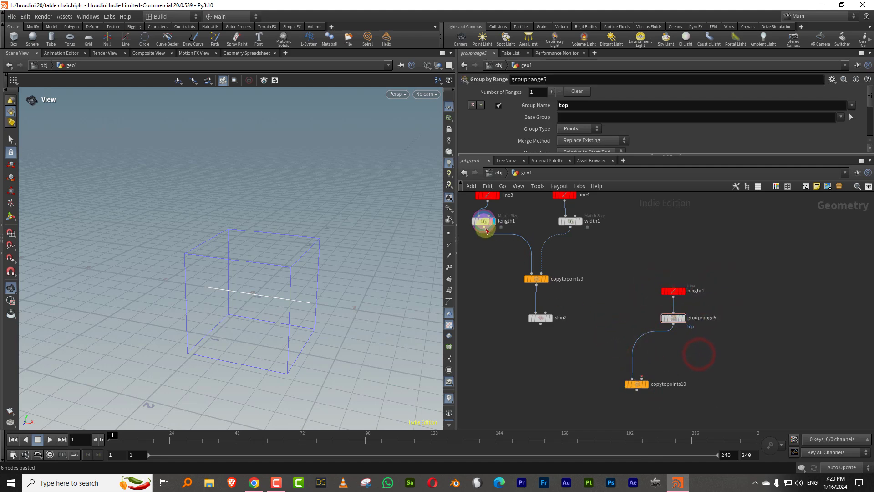
left_click(570, 228)
left_click(642, 378)
left_click(639, 385)
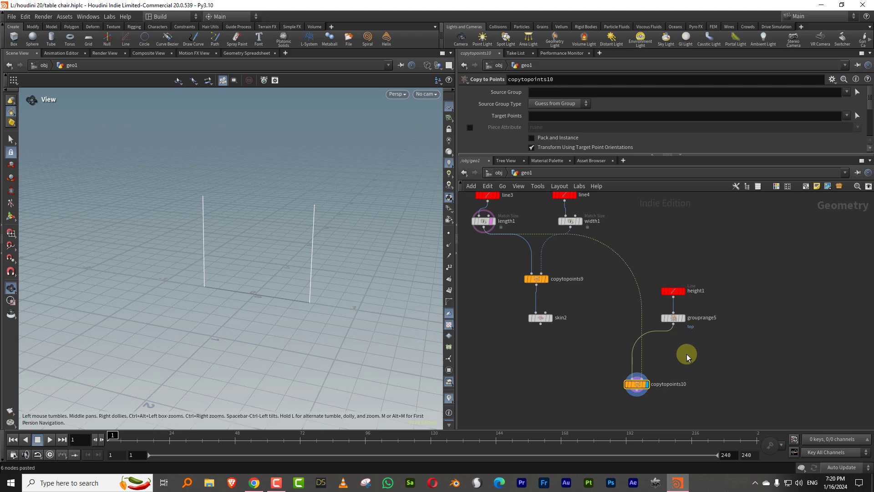
Insert a Switch node on the wire between length1 and copytopoints10 and connect width1 as its second input
middle_click_drag(670, 372, 676, 357)
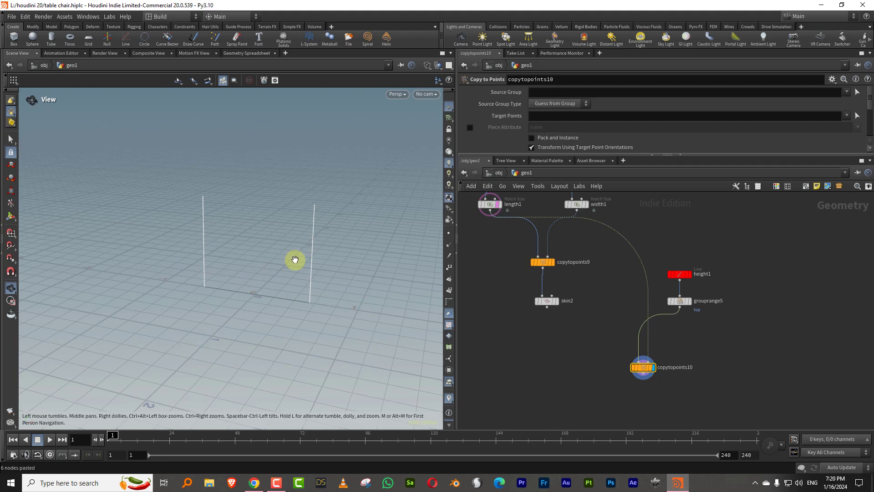
middle_click_drag(604, 308, 583, 350)
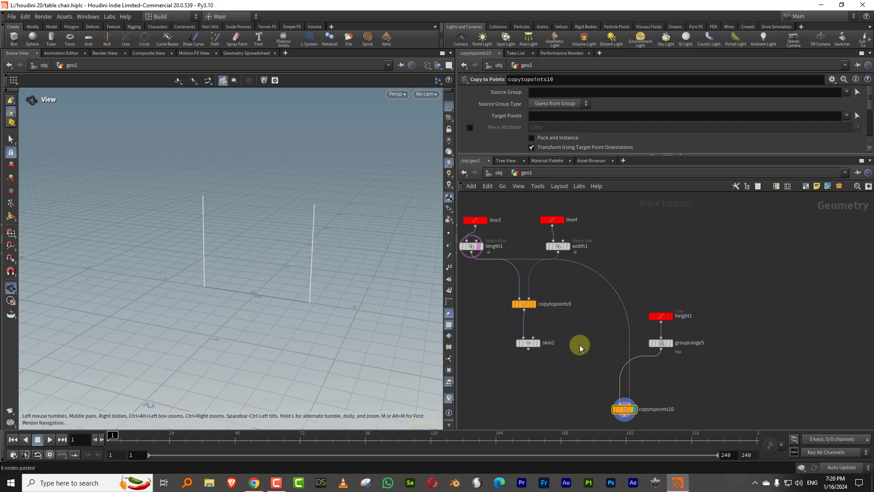
key("Tab")
mouse_move(592, 351)
left_click(665, 276)
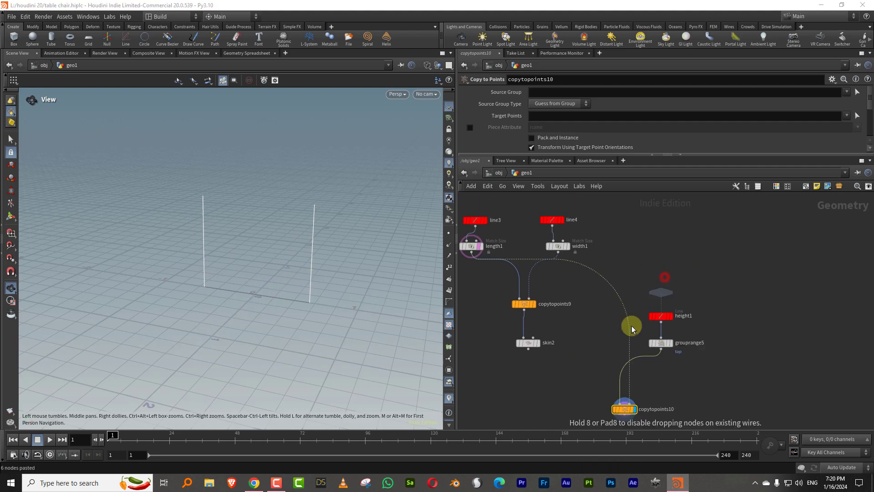
left_click(627, 332)
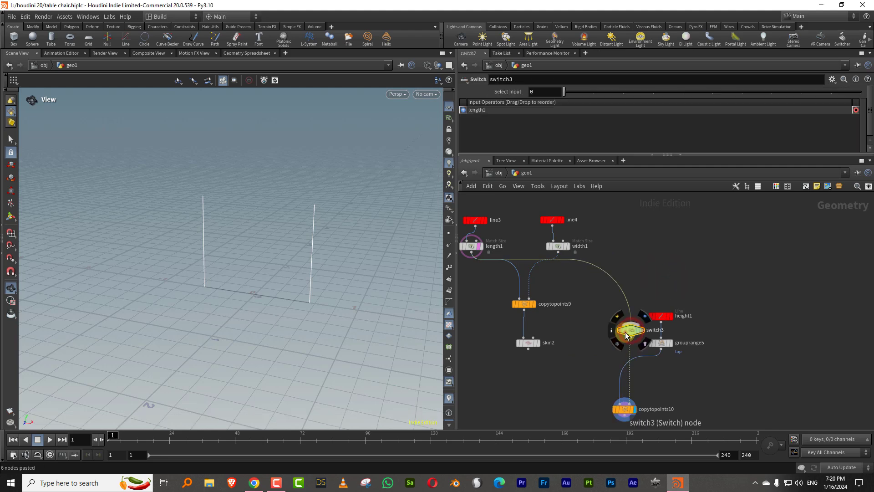
left_click(560, 253)
left_click(601, 317)
Move the Switch node away from the height nodes and test its Select Input, ending at 0
middle_click_drag(624, 318, 623, 266)
left_click_drag(665, 341, 612, 379)
left_click(585, 279)
left_click_drag(592, 94, 568, 92)
left_click_drag(593, 91, 565, 92)
Select copytopoints10 and turn on point numbers in the viewport for the copied height lines
middle_click_drag(661, 337, 657, 286)
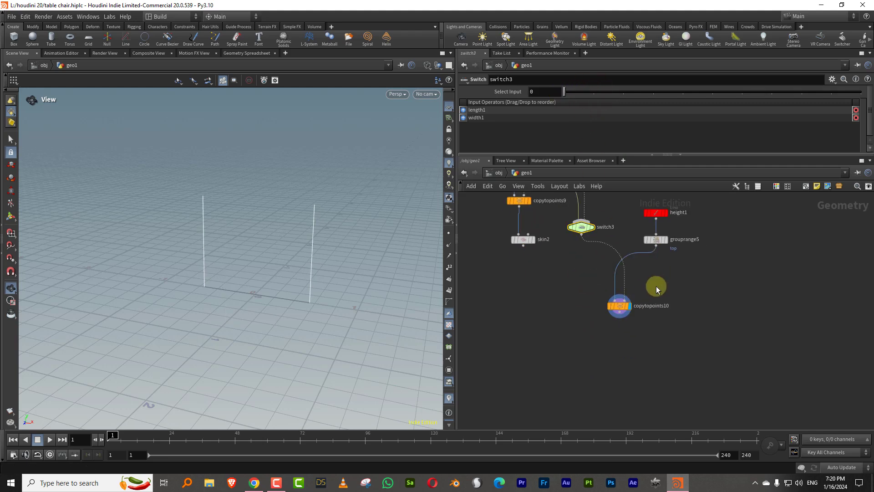
left_click(618, 305)
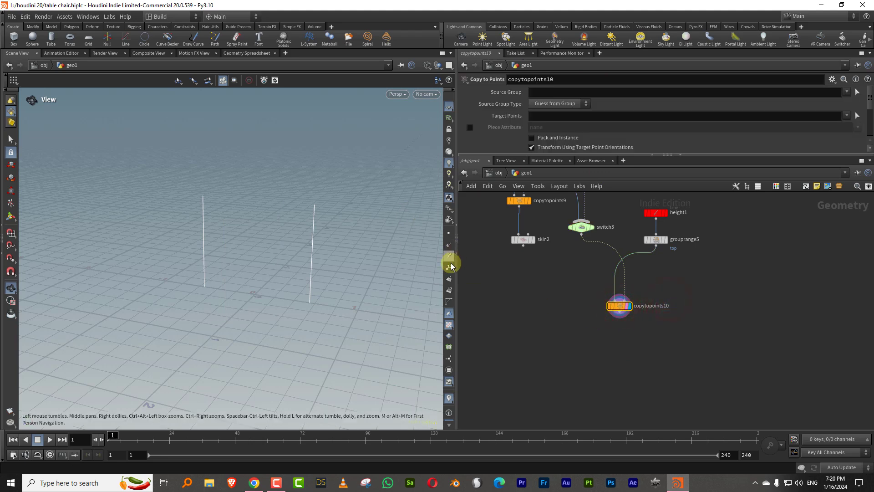
left_click_drag(261, 265, 171, 266)
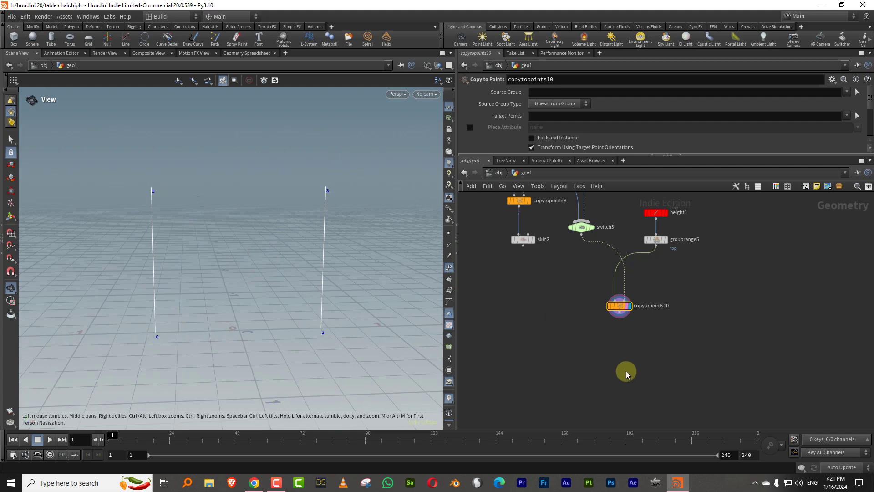
Try joining the copied points with an Add node that deletes the geometry and builds polygons by group, and remove the node
key("Tab")
left_click(703, 267)
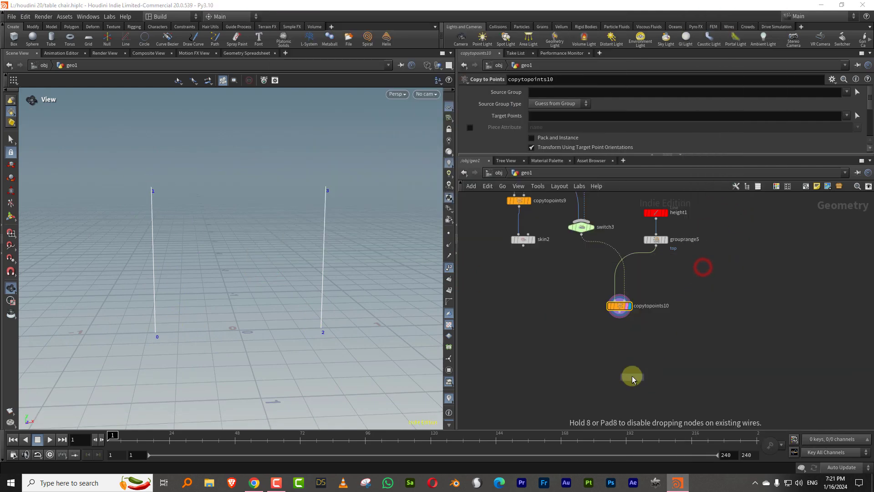
left_click(632, 379)
left_click_drag(622, 341, 625, 367)
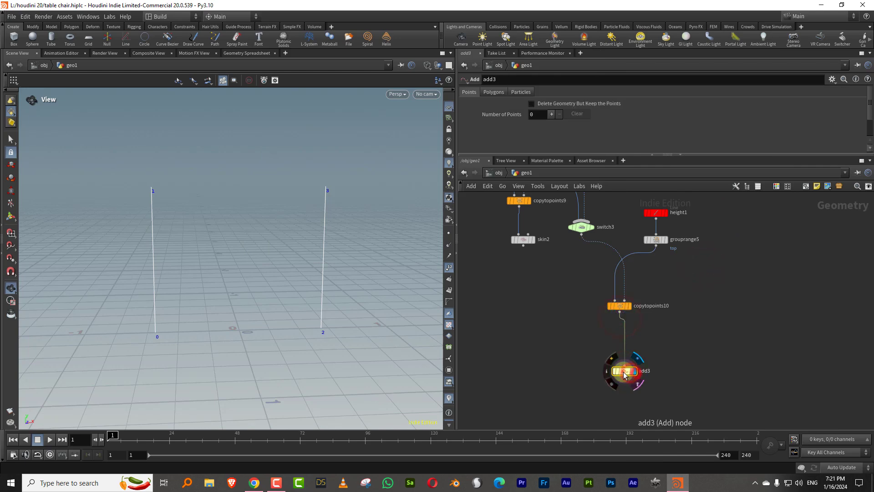
left_click(551, 103)
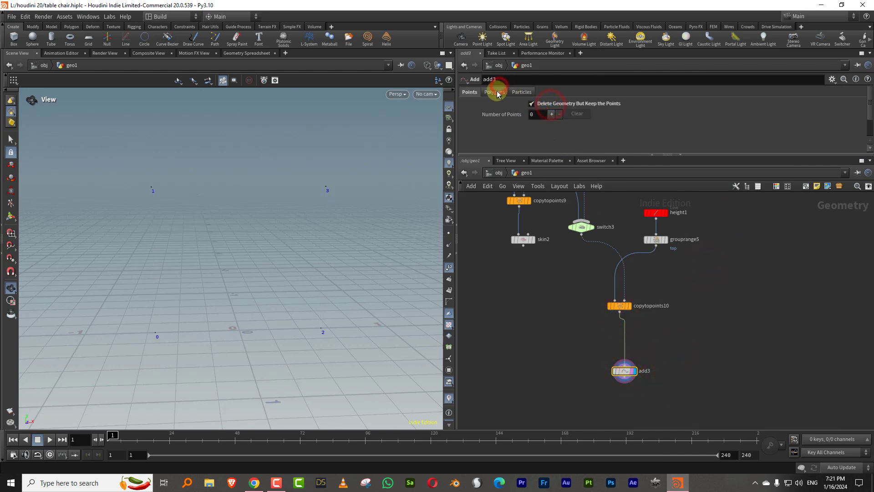
left_click(495, 92)
left_click(501, 116)
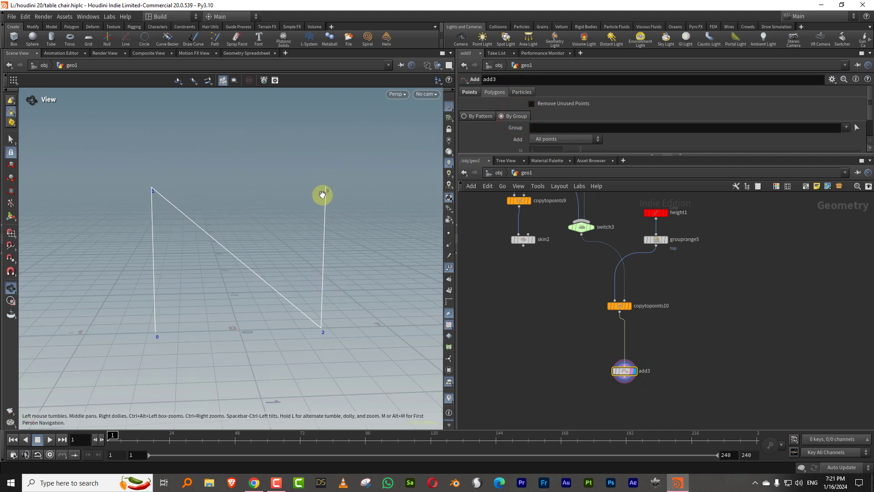
key("Delete")
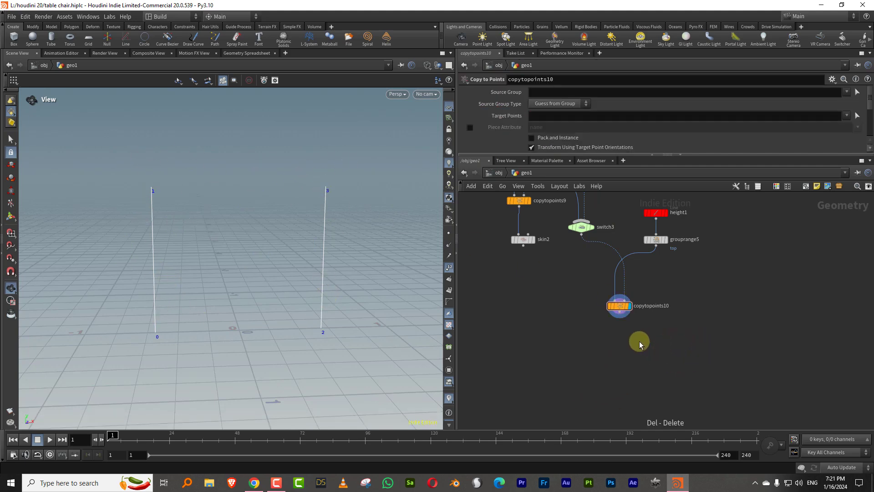
Add a Split node fed by copytopoints10 and display it
key("Tab")
type("spli")
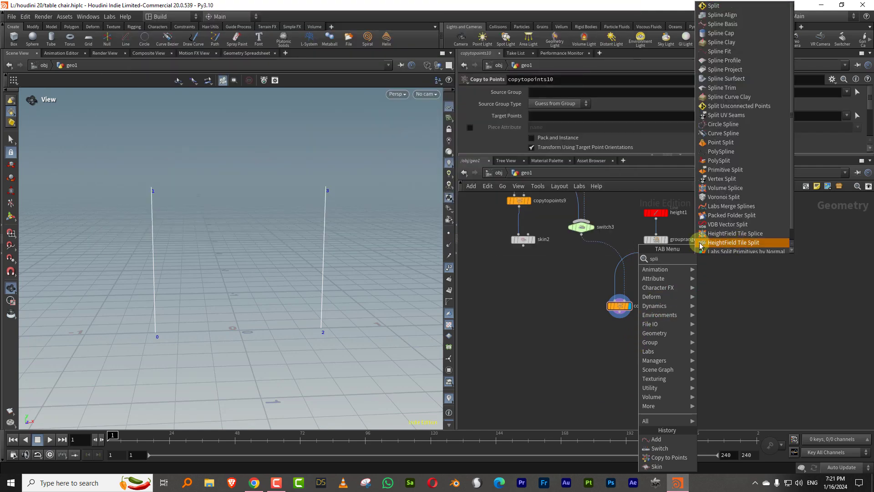
scroll(713, 255, "down", 3)
left_click(716, 254)
left_click(624, 363)
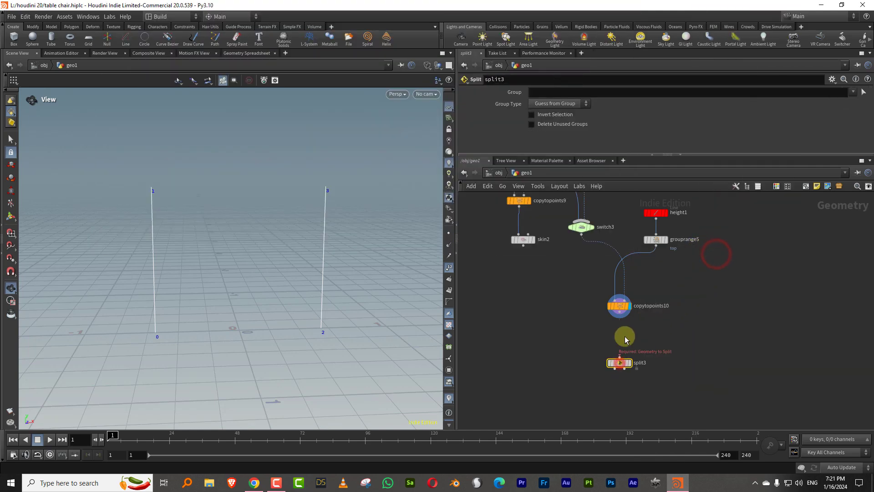
left_click_drag(628, 367, 627, 361)
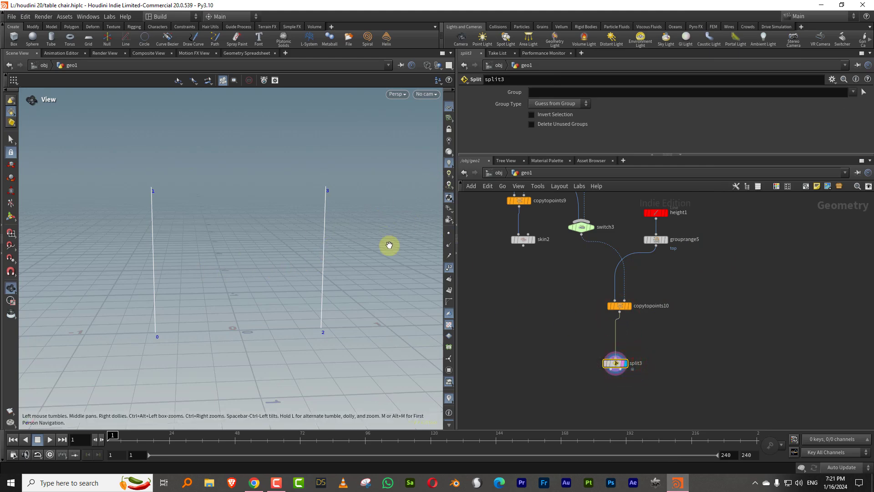
Show primitive numbers in the viewport and set the Split node's Group to 0 after trying 1
left_click(449, 292)
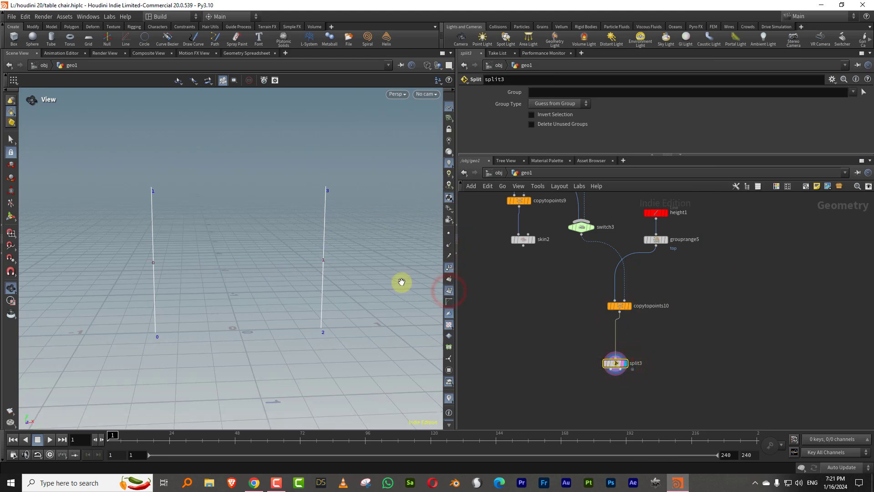
left_click(550, 93)
type("1")
key("Return")
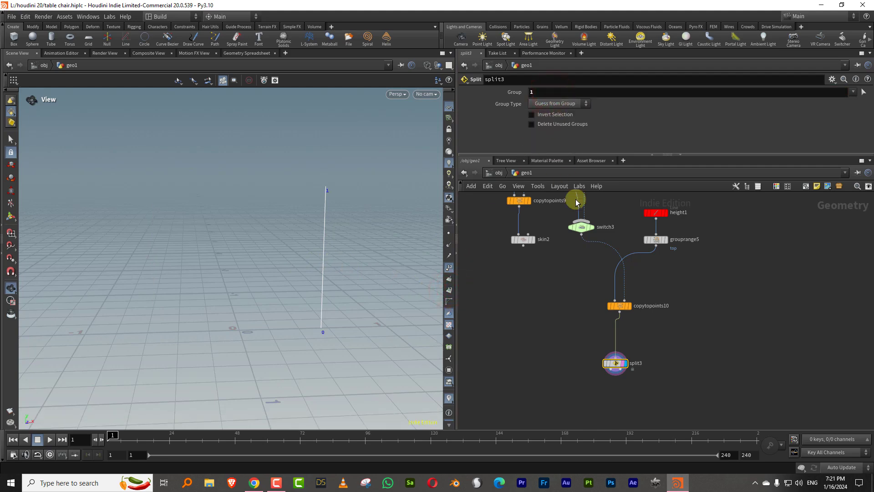
type("0")
key("Return")
Add a Sort node fed by the Split node's second output, display it and enable Reverse Point Sort
middle_click_drag(657, 311, 651, 246)
key("Tab")
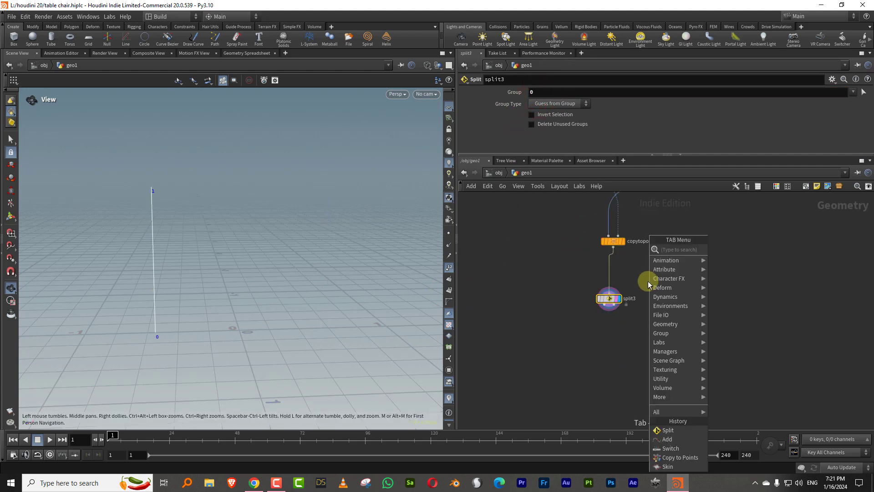
type("sort")
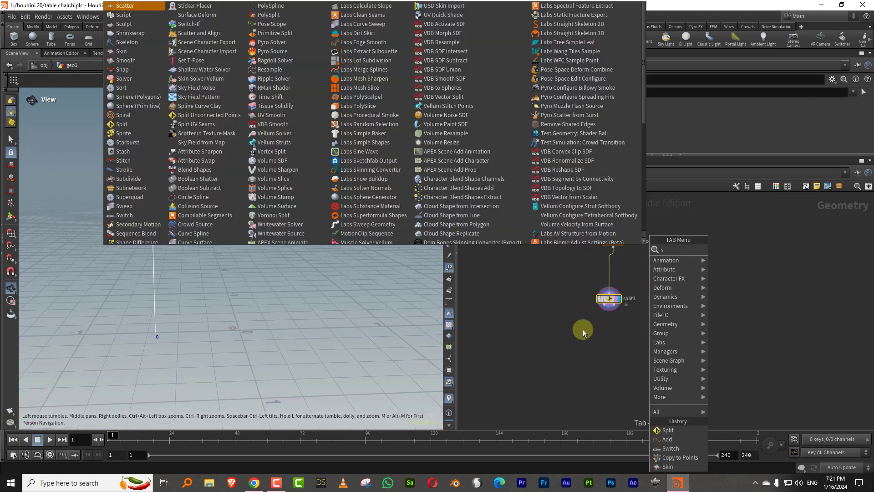
left_click(726, 250)
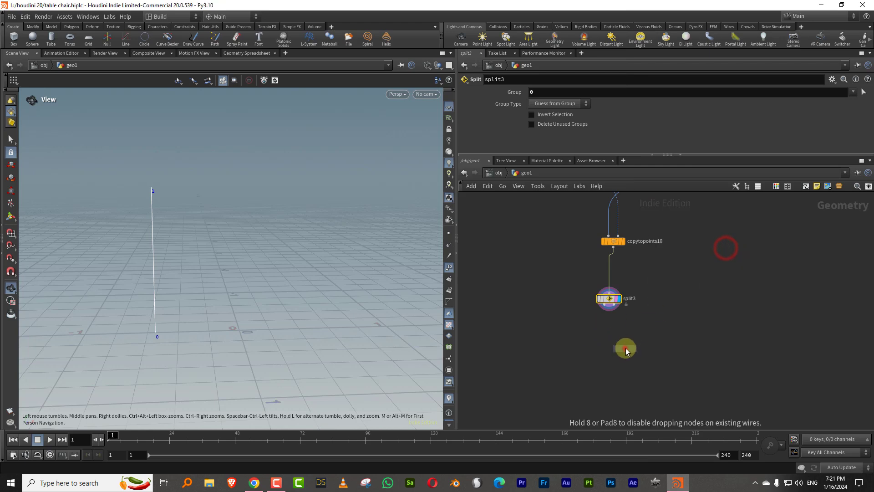
left_click(624, 348)
left_click_drag(626, 304, 636, 353)
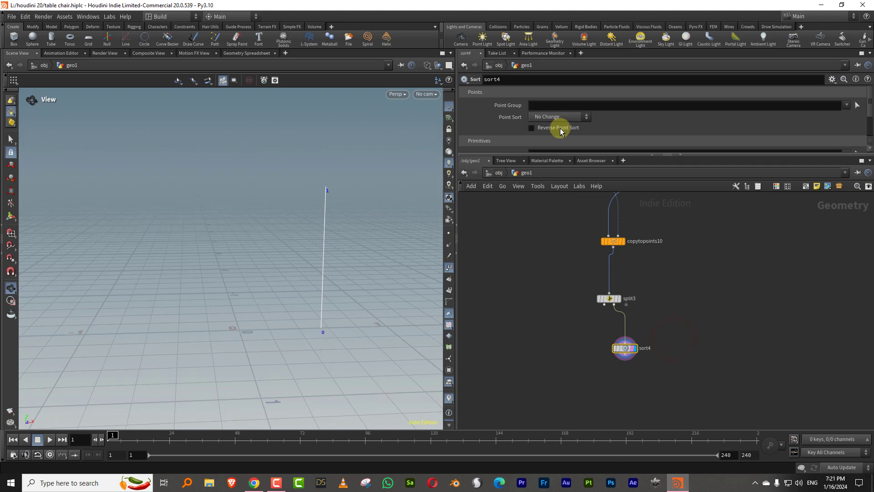
Add a Merge node combining the Split node's first output with the Sort node, and display the result
right_click(552, 336)
mouse_move(587, 302)
left_click(635, 241)
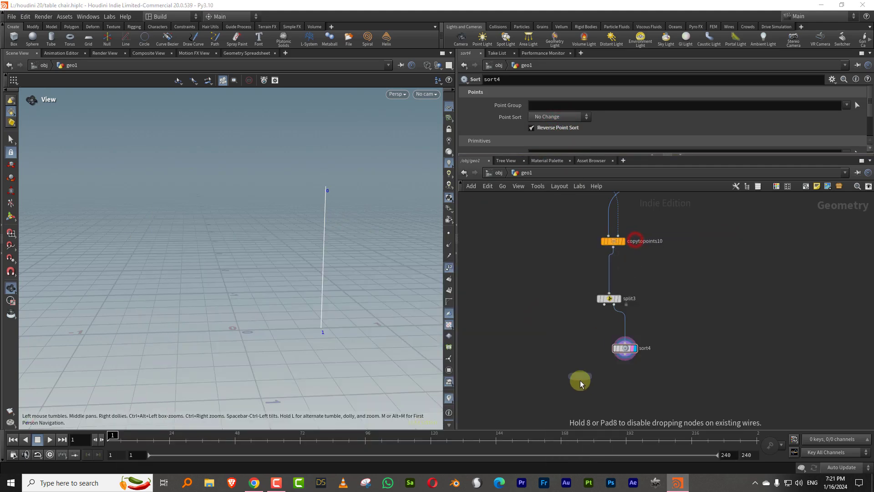
left_click(584, 388)
left_click_drag(583, 343, 585, 386)
left_click_drag(625, 355, 585, 387)
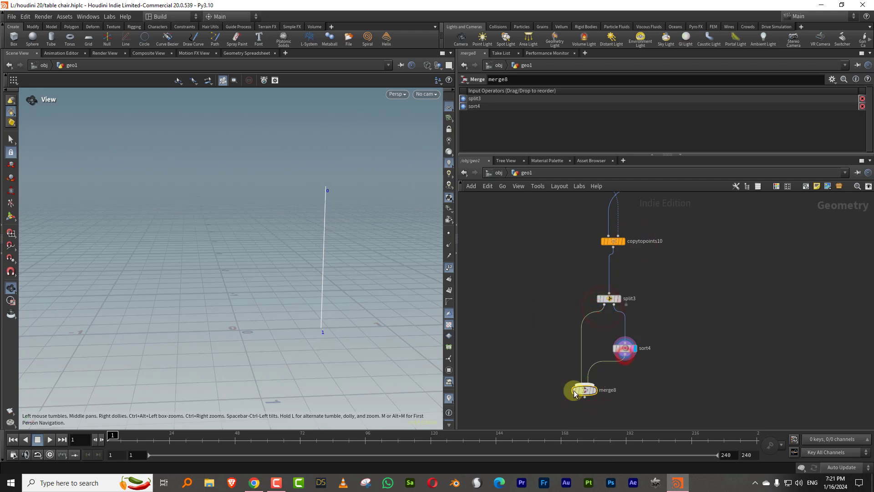
left_click(593, 390)
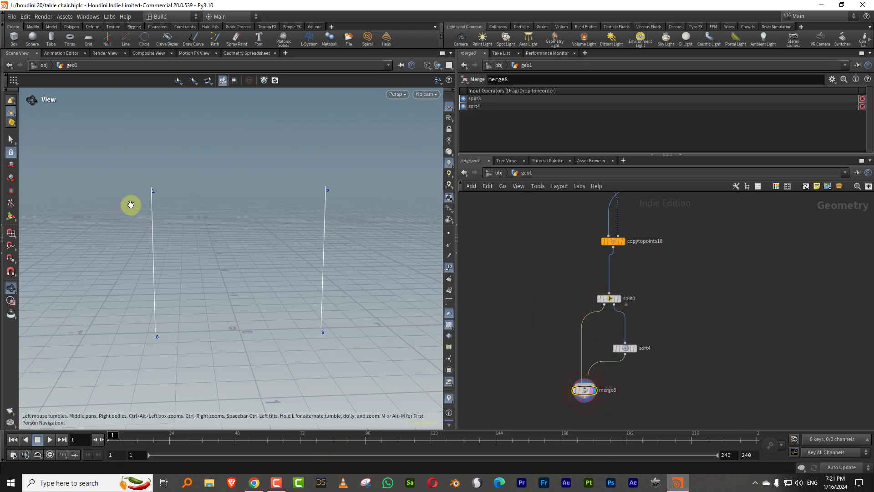
Add an Add node fed by the merge8 node and display it
middle_click_drag(653, 387, 653, 317)
key("Tab")
type("add")
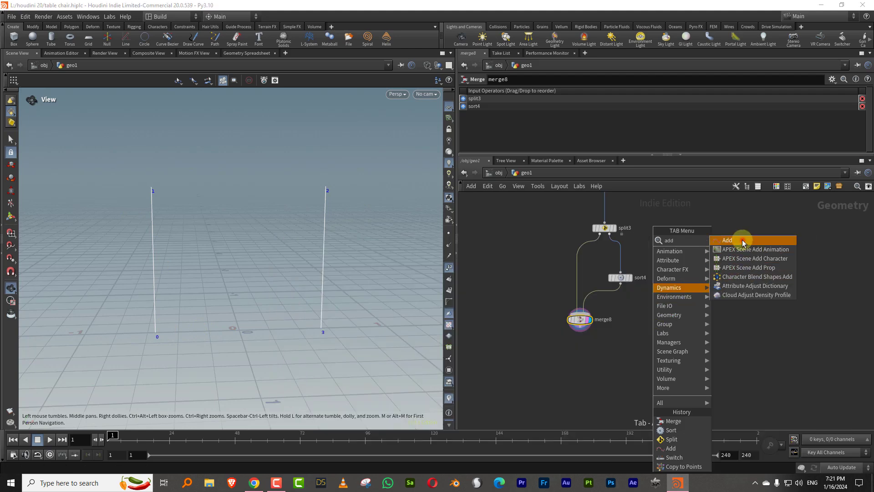
left_click(743, 241)
left_click(598, 377)
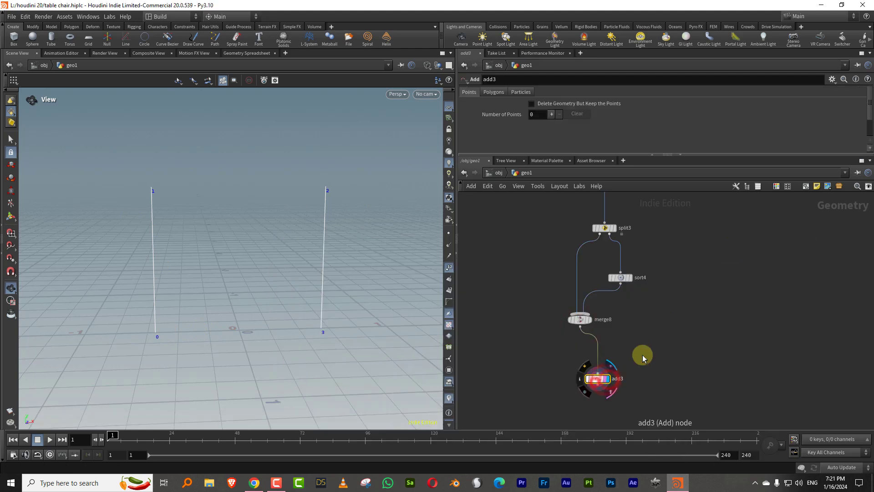
Set the Add node to delete geometry but keep the points, and build its polygons By Group from all points
left_click(532, 104)
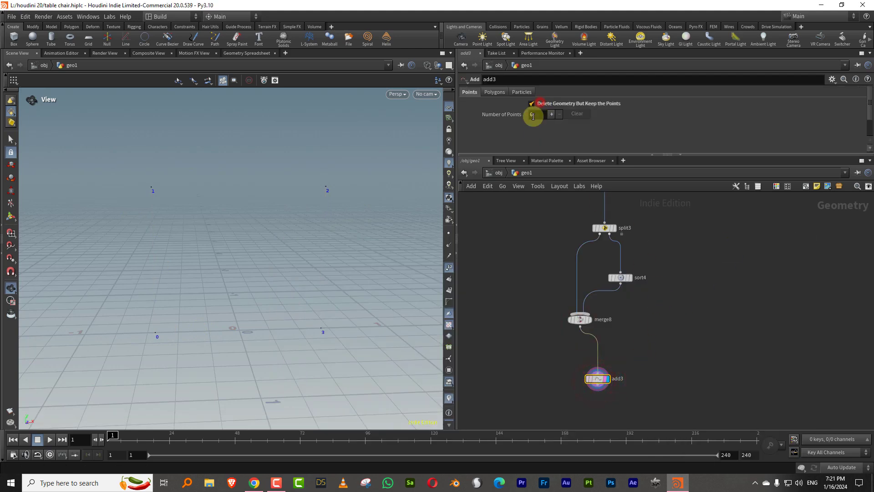
left_click(495, 92)
left_click(513, 116)
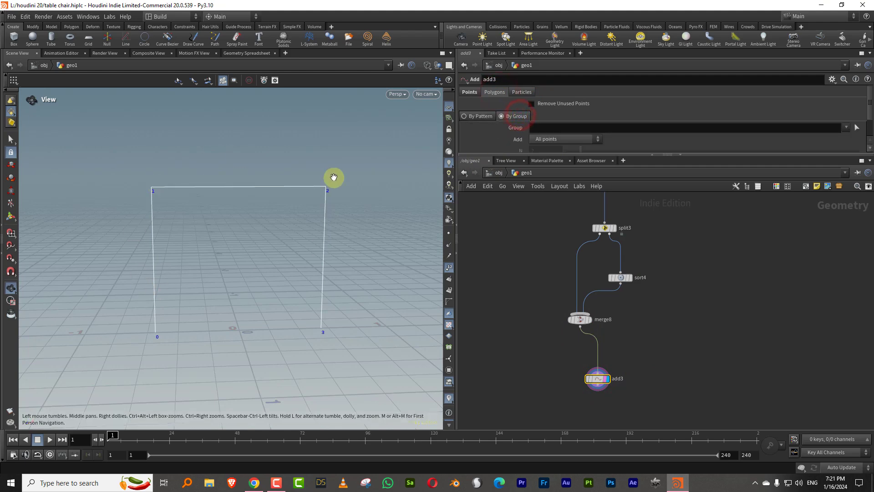
Show the skin2 surface as a template in the viewport beside the leg frame
scroll(657, 274, "down", 1)
middle_click_drag(659, 266, 641, 394)
scroll(575, 308, "up", 2)
middle_click_drag(545, 289, 557, 318)
left_click(510, 271)
mouse_move(263, 287)
left_mouse_down()
mouse_move(220, 292)
mouse_move(250, 295)
left_mouse_up()
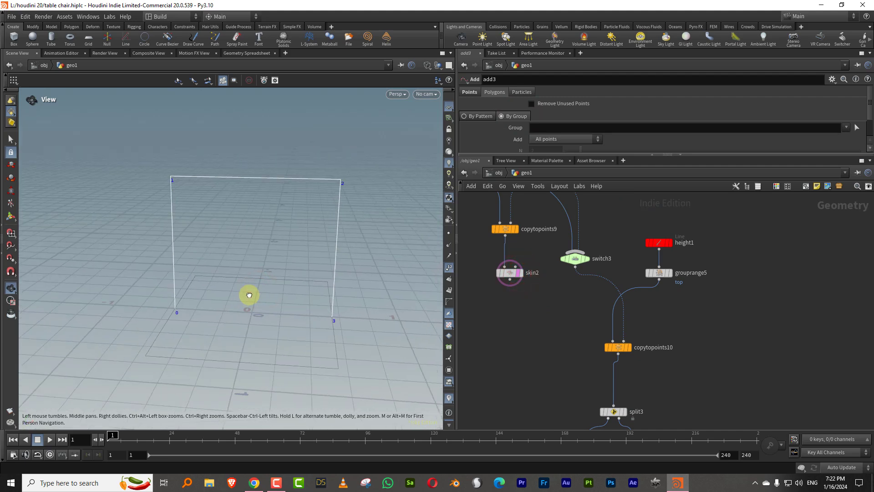
Add a Copy to Points node with the add3 leg frame as its source geometry
scroll(676, 347, "down", 8)
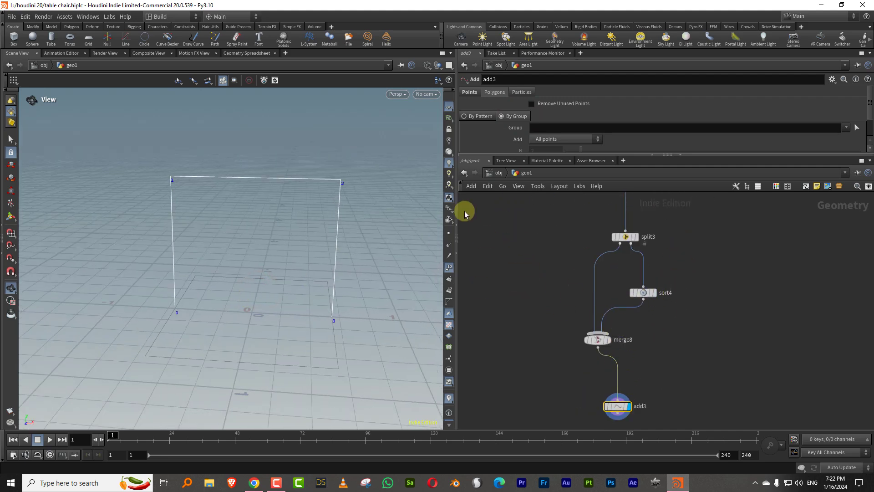
scroll(662, 325, "down", 3)
key("Tab")
type("co")
mouse_move(685, 318)
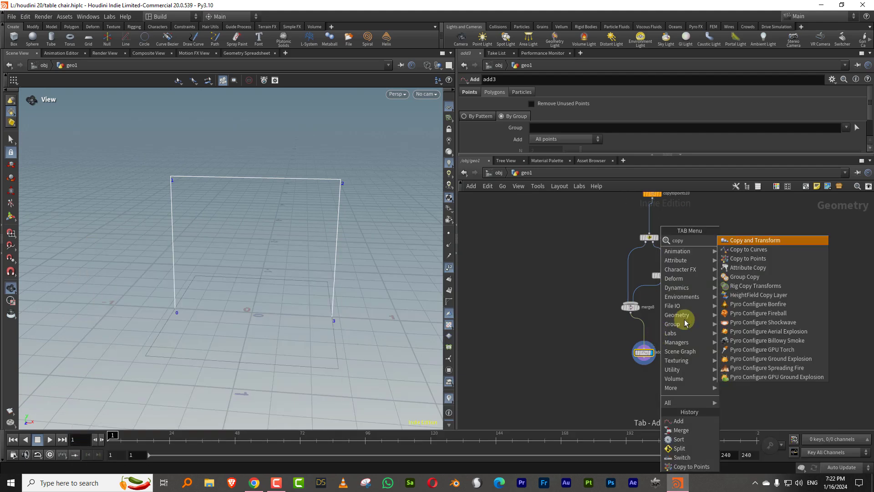
left_click(765, 255)
left_click(614, 400)
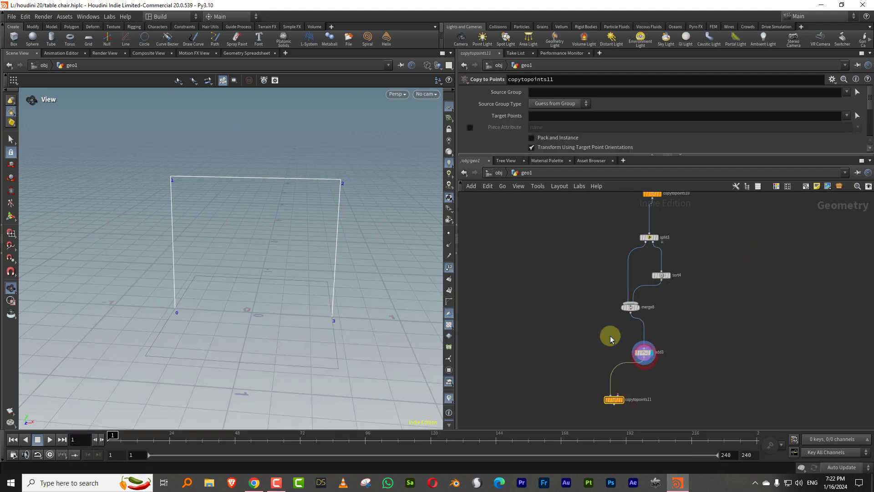
Wire the width1 node into the second input of copytopoints11 and display the copied leg frames
scroll(588, 402, "up", 6)
middle_click_drag(618, 252, 613, 328)
scroll(625, 303, "up", 2)
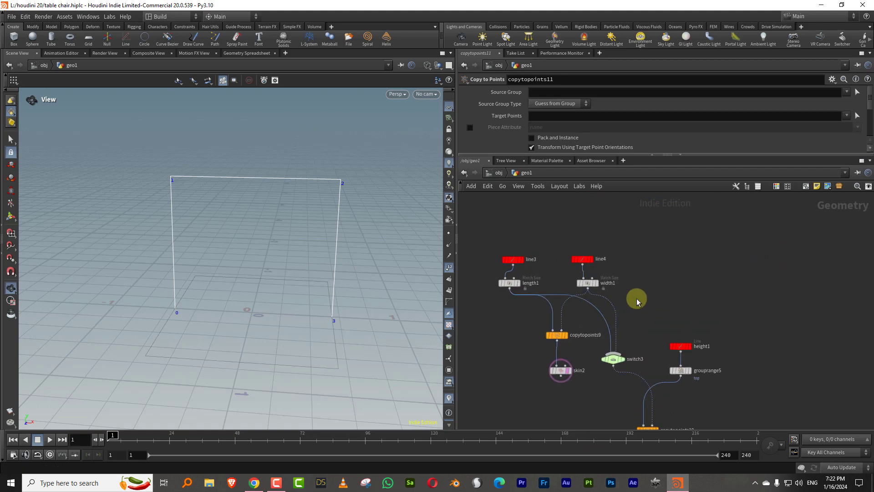
left_click(587, 293)
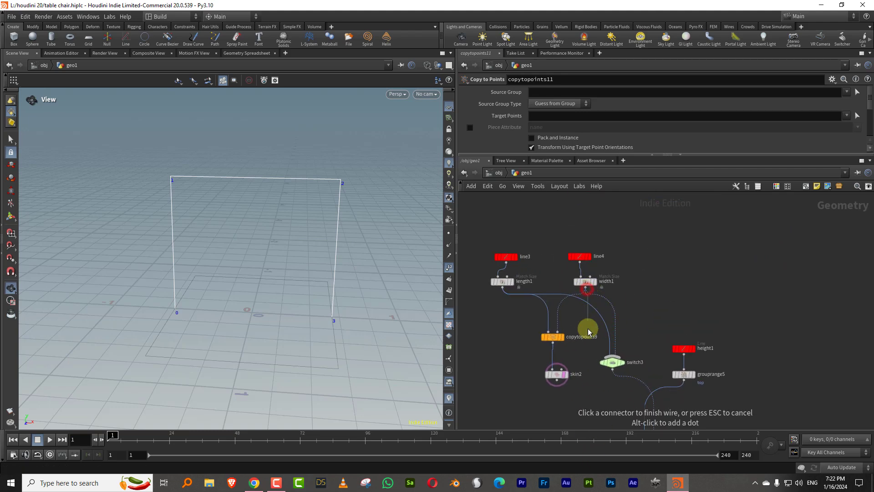
scroll(585, 318, "down", 12)
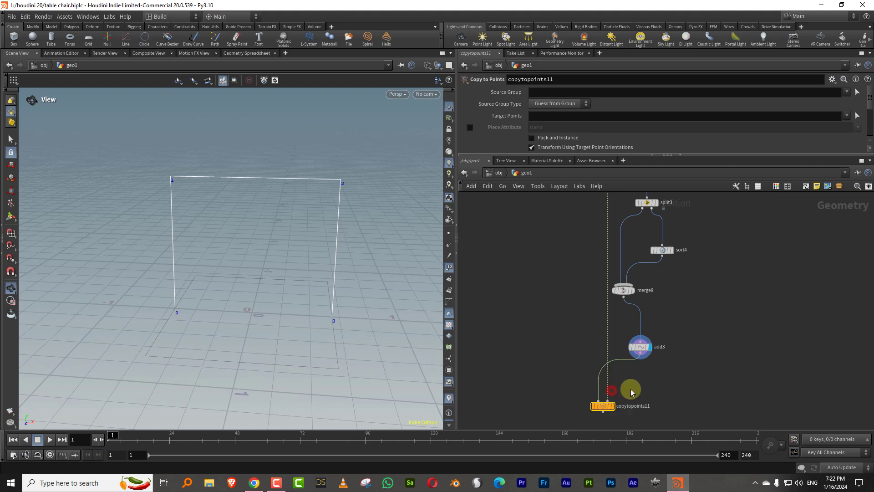
scroll(615, 384, "down", 2)
left_click(609, 358)
left_click(613, 362)
Template the skin2 node and move it lower in the network, away from copytopoints9
left_click_drag(358, 276, 273, 286)
middle_click_drag(537, 210, 513, 466)
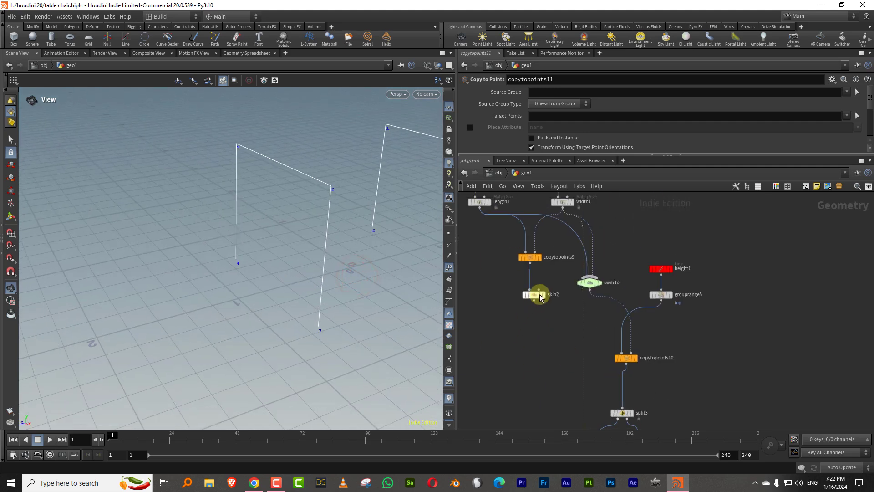
left_click(542, 293)
left_click_drag(535, 296, 516, 355)
middle_click_drag(560, 362, 552, 288)
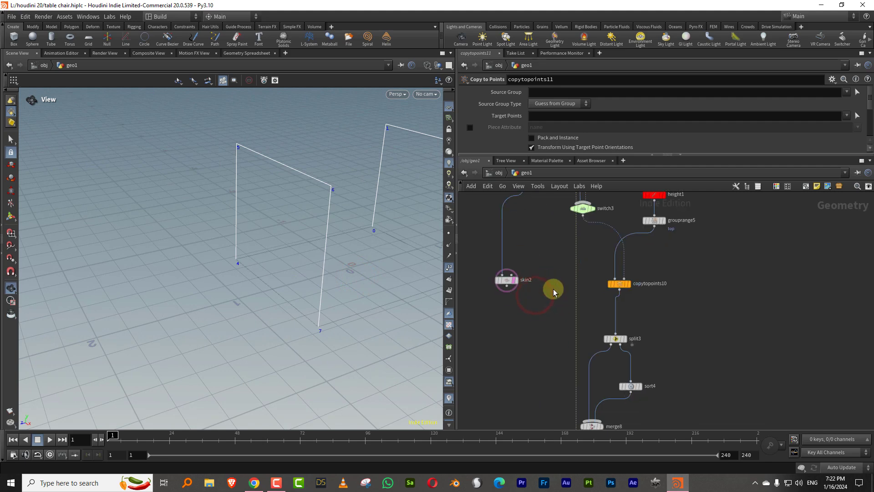
Add another Copy to Points node below skin2, leaving its inputs unconnected
scroll(552, 290, "down", 3)
middle_click_drag(535, 342, 544, 314)
scroll(563, 238, "up", 2)
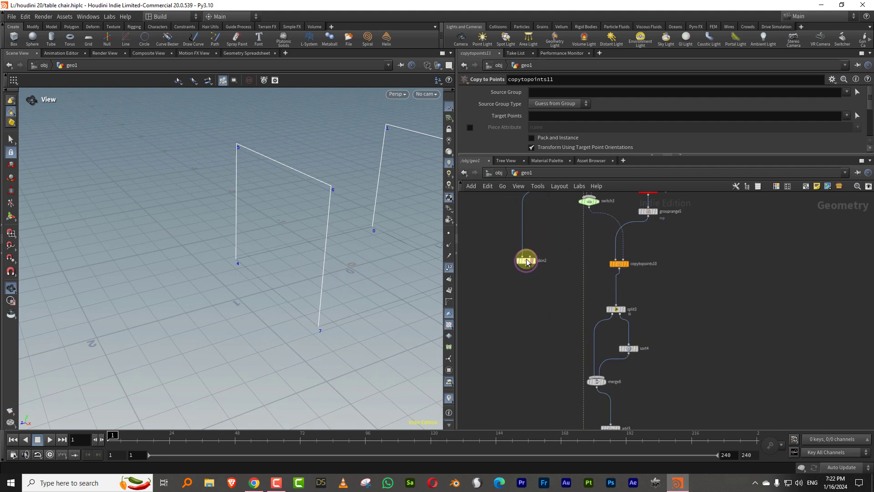
key("Tab")
mouse_move(542, 287)
type("copy")
left_click(639, 261)
left_click(525, 332)
Display height1 and grouprange5 one after the other and examine the range settings of the top point group
scroll(637, 268, "up", 3)
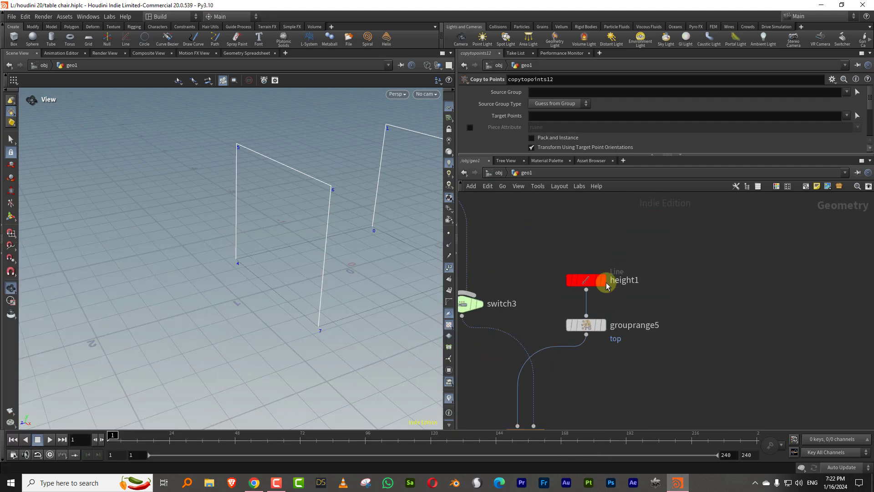
left_click(601, 280)
left_click_drag(376, 167, 423, 194)
left_click(601, 326)
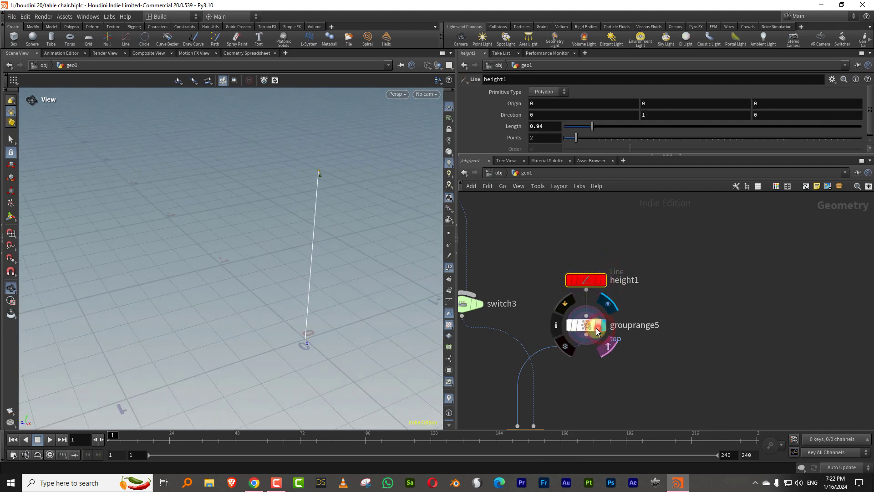
left_click(602, 328)
left_click_drag(594, 156, 583, 253)
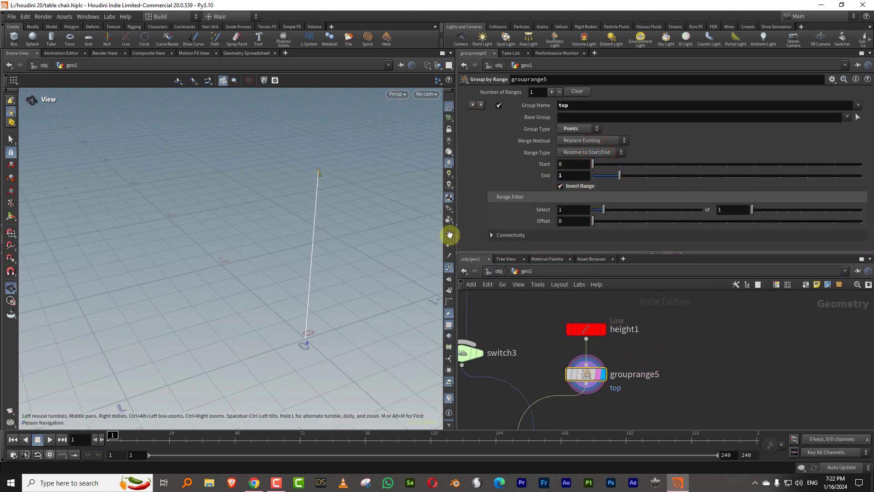
middle_click_drag(687, 378, 709, 281)
left_click_drag(696, 254, 725, 139)
middle_click_drag(629, 285, 718, 254)
scroll(718, 253, "down", 3)
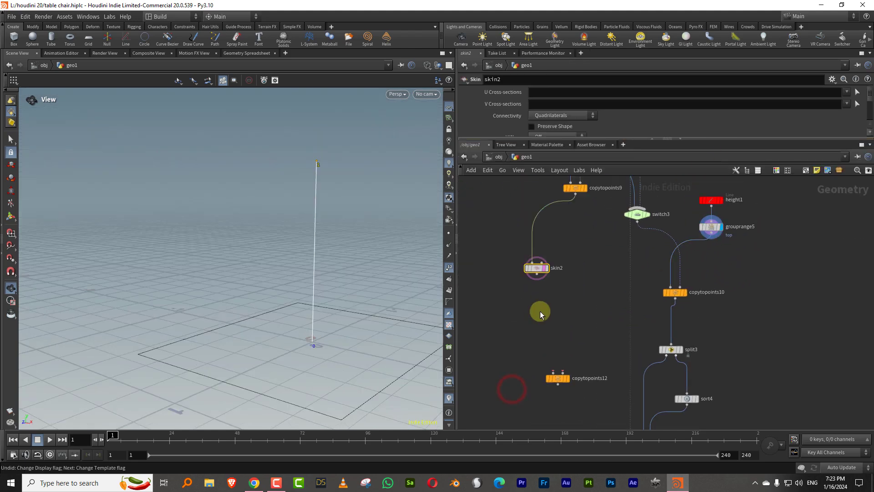
Wire skin2 and grouprange5 into the first and second inputs of copytopoints12 and display it
left_click(534, 322)
left_click(536, 275)
left_click(553, 370)
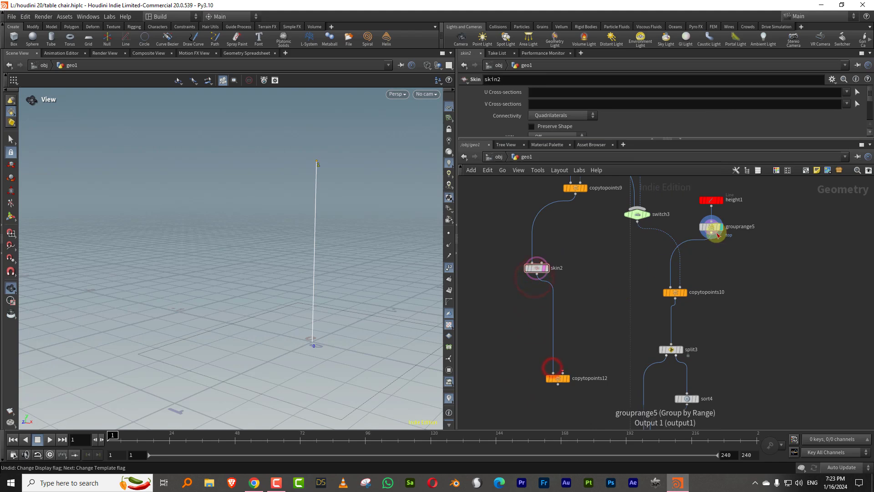
left_click(712, 237)
left_click(567, 378)
left_click(568, 381)
Set the Target Points of copytopoints12 to the group top
left_click(559, 116)
type("top")
key("Return")
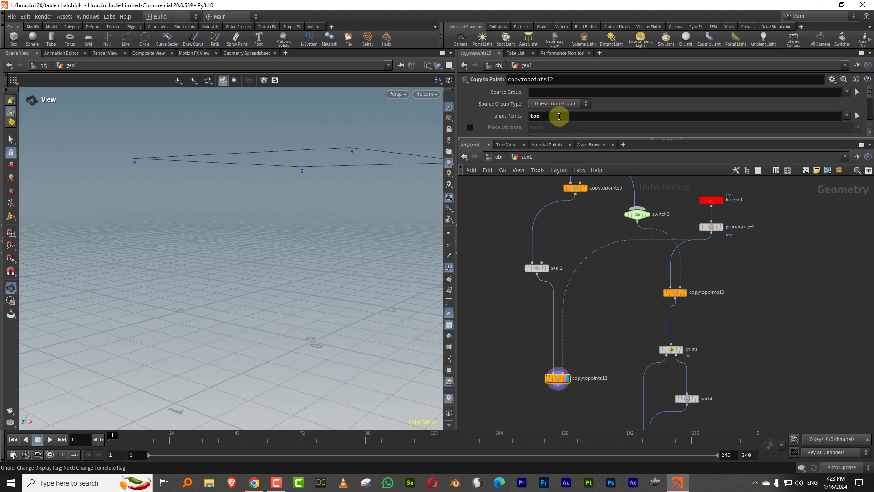
Add a Merge node combining copytopoints12 with copytopoints11 and display the tabletop with its legs
middle_click_drag(591, 352, 564, 209)
key("Tab")
type("mer")
left_click(650, 241)
left_click_drag(303, 258, 521, 255)
Try the other input of switch3 to check the leg frames against the tabletop, and return Select Input to 0
middle_click_drag(552, 224, 522, 362)
scroll(544, 299, "down", 3)
scroll(574, 350, "up", 3)
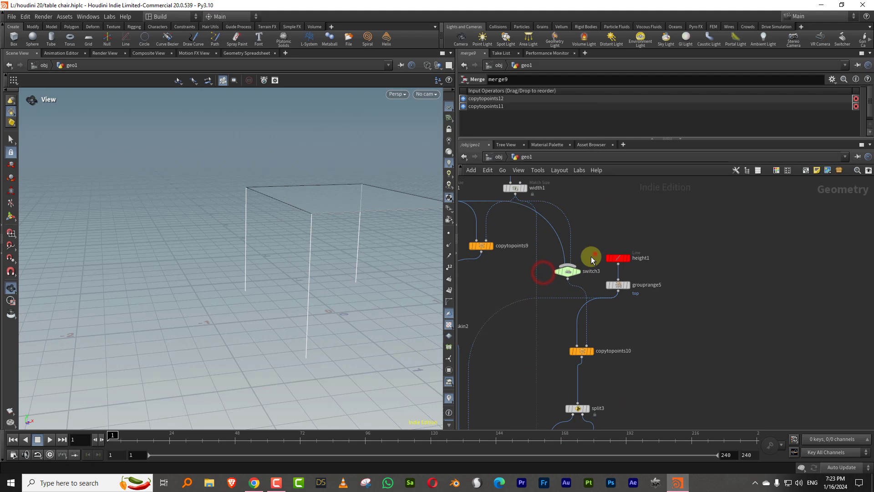
left_click(565, 273)
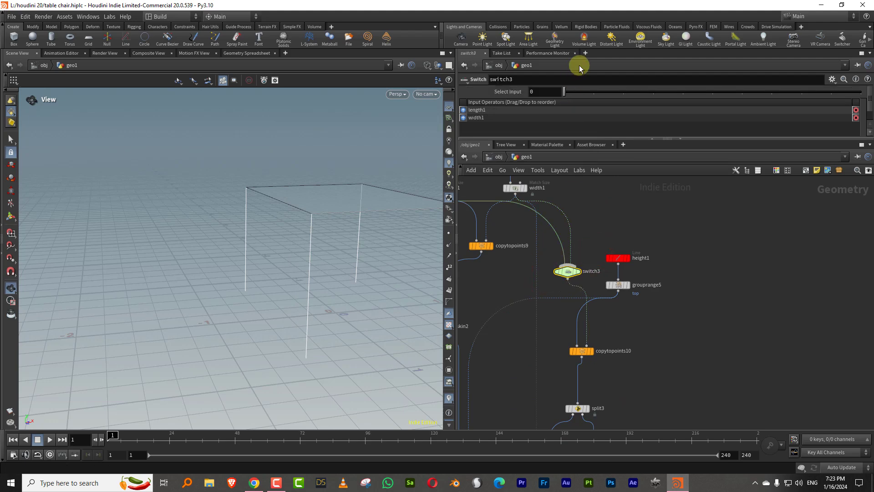
left_click(592, 92)
middle_click_drag(371, 215, 285, 248)
left_click_drag(581, 96, 562, 103)
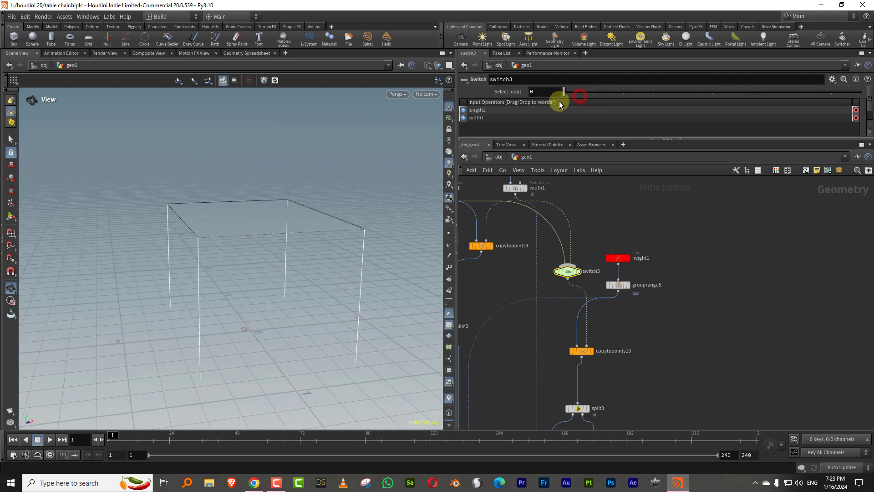
Insert a Switch node on the wire between width1 and the second input of copytopoints11
middle_click_drag(499, 303, 537, 207)
middle_click_drag(525, 370, 531, 249)
key("Tab")
type("swi")
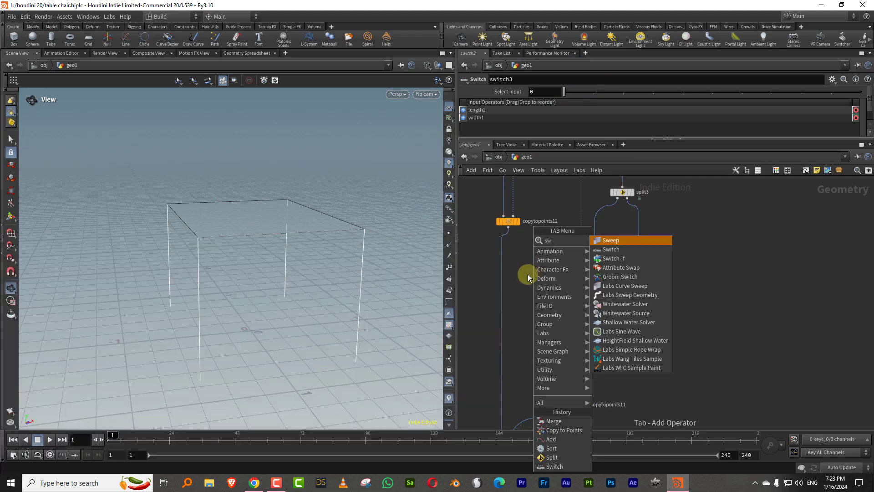
left_click(619, 239)
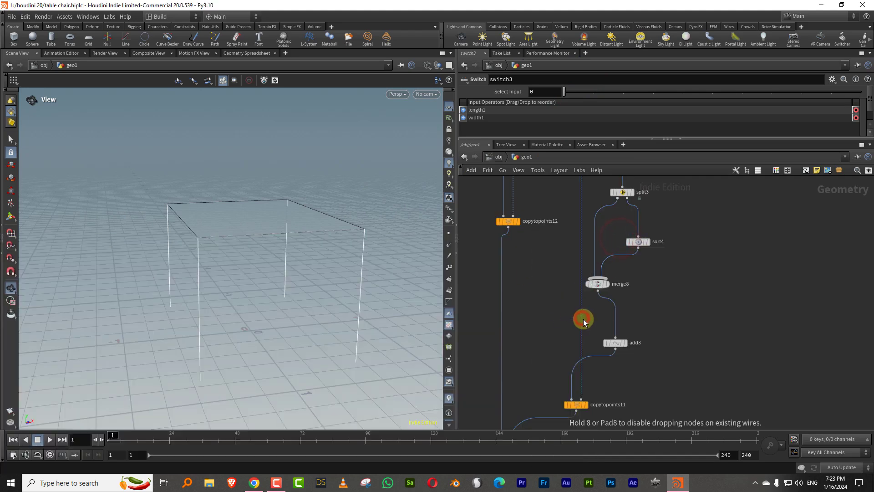
left_click(582, 317)
Connect the length1 node to switch4 as its second input
middle_click_drag(581, 241, 592, 316)
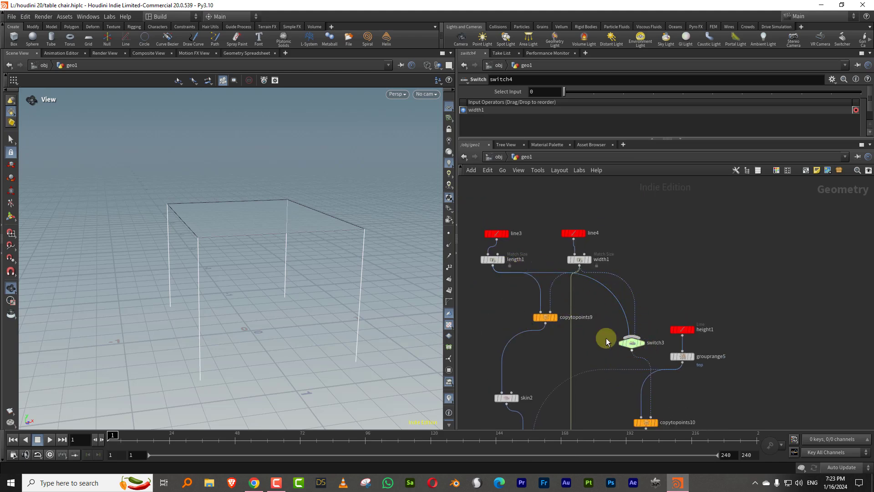
left_click(496, 272)
scroll(592, 275, "down", 8)
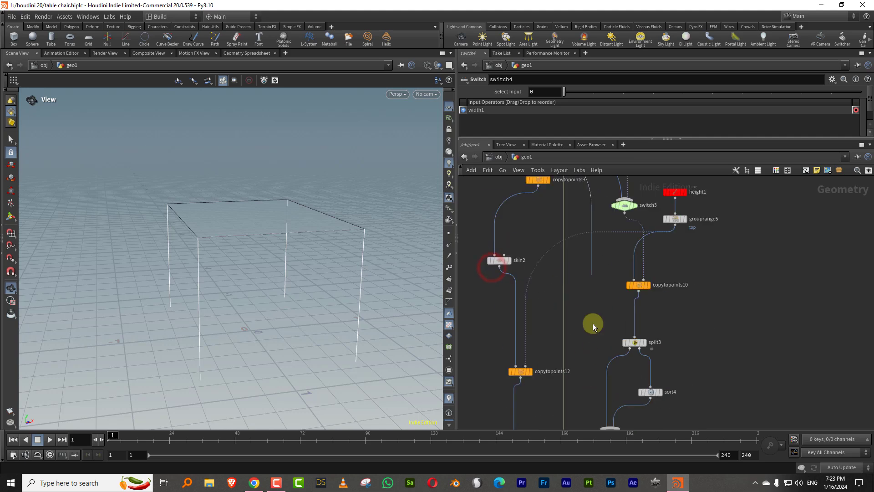
left_click(573, 322)
Copy switch3's Select Input parameter and paste it as a relative reference into switch4's Select Input
scroll(572, 298, "up", 8)
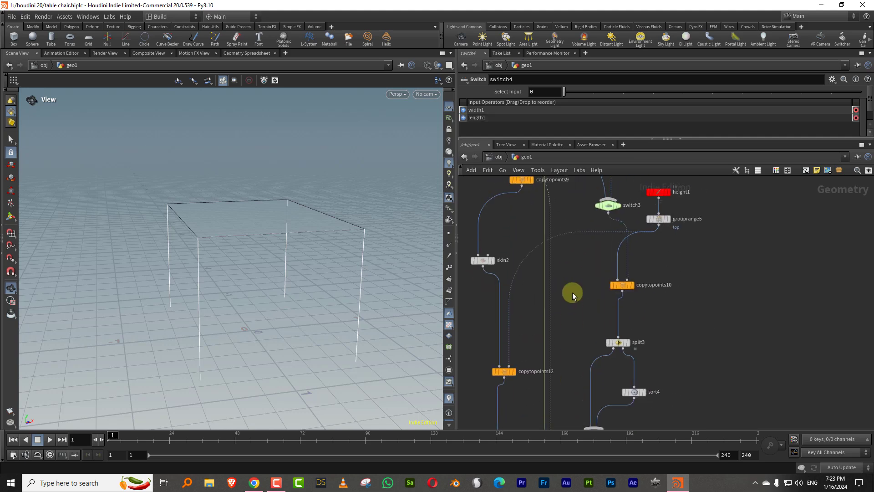
right_click(542, 91)
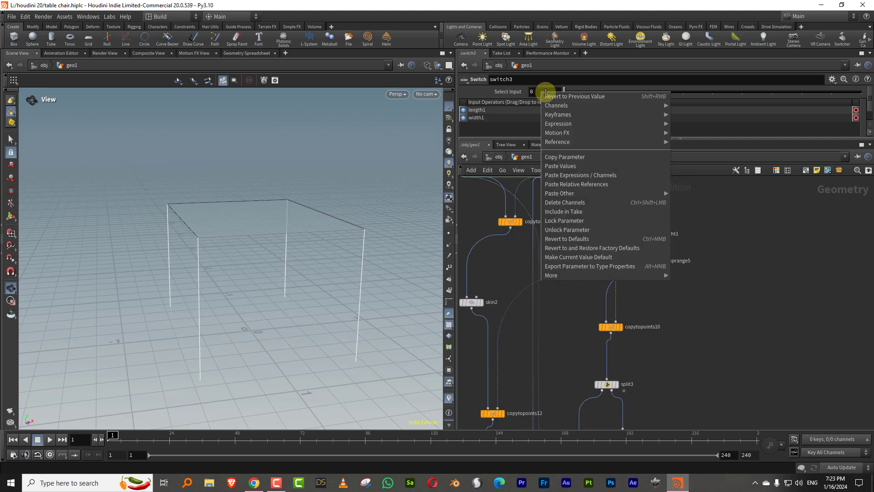
left_click(562, 164)
scroll(586, 253, "down", 6)
scroll(596, 257, "down", 4)
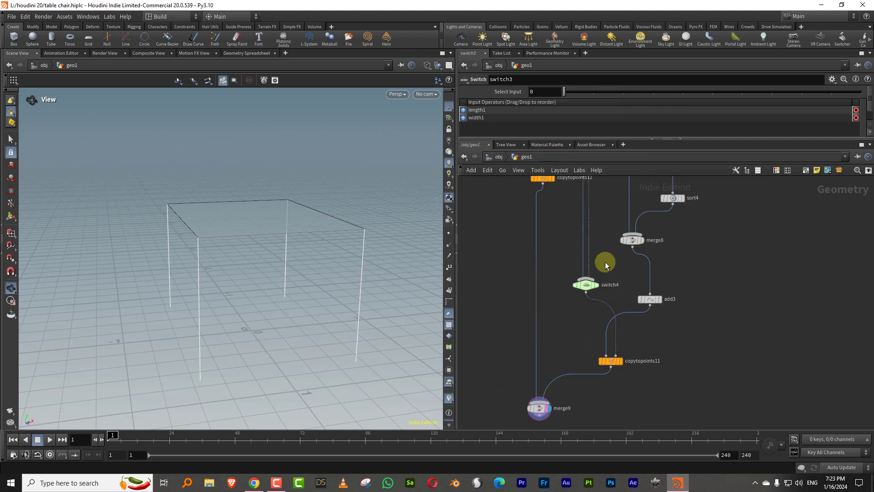
right_click(548, 92)
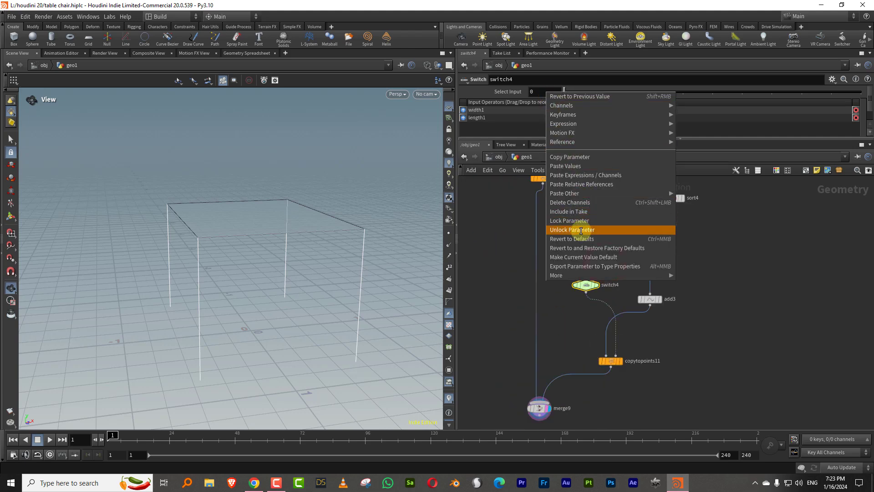
left_click(578, 185)
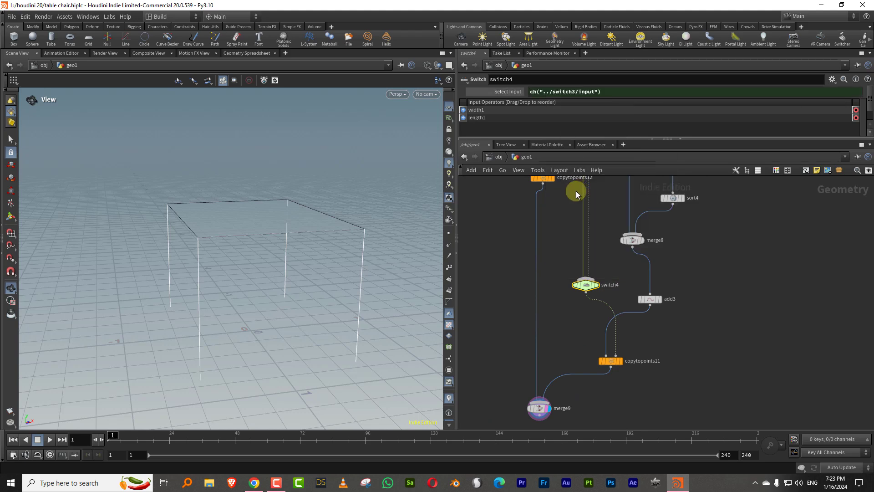
Set switch3's Select Input to 1 to change the orientation of the leg frames
middle_click_drag(564, 316, 537, 473)
middle_click_drag(586, 241, 555, 363)
left_click(589, 292)
left_click_drag(298, 234, 348, 200)
mouse_move(584, 93)
left_mouse_down()
mouse_move(567, 95)
mouse_move(591, 95)
left_mouse_up()
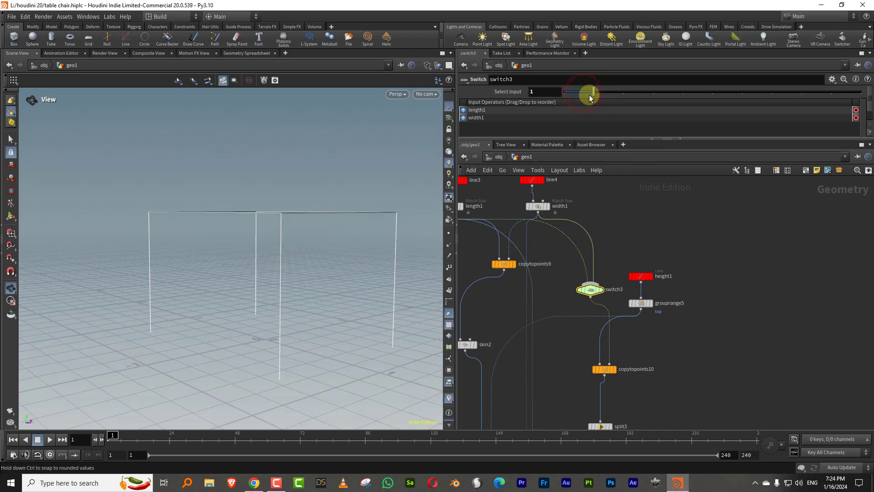
Display copytopoints11 to examine the leg frames on their own, and check the parameters of switch4
middle_click_drag(529, 289, 571, 183)
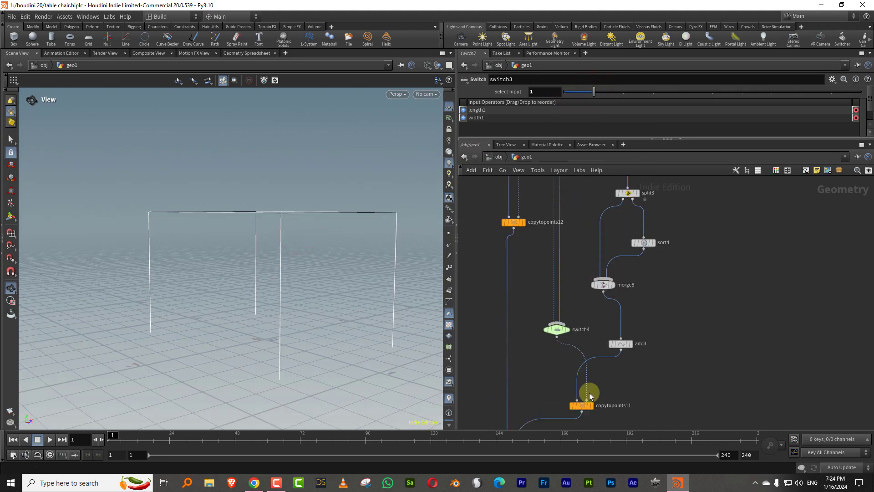
left_click(582, 404)
left_click_drag(311, 247, 323, 286)
left_click(567, 326)
middle_click_drag(651, 209, 648, 302)
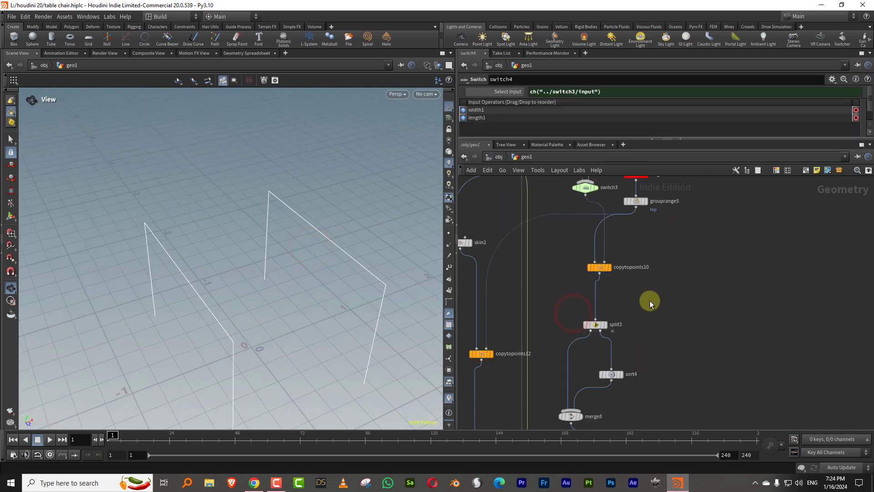
Set switch3's Select Input to 0 and display merge9, showing the tabletop together with the leg frames
middle_click_drag(622, 266, 607, 319)
left_click(575, 238)
left_click_drag(597, 91, 556, 92)
middle_click_drag(660, 336, 605, 281)
middle_click_drag(661, 386, 685, 293)
middle_click_drag(574, 426, 649, 267)
left_click(593, 295)
left_click(595, 294)
middle_click_drag(601, 299, 594, 341)
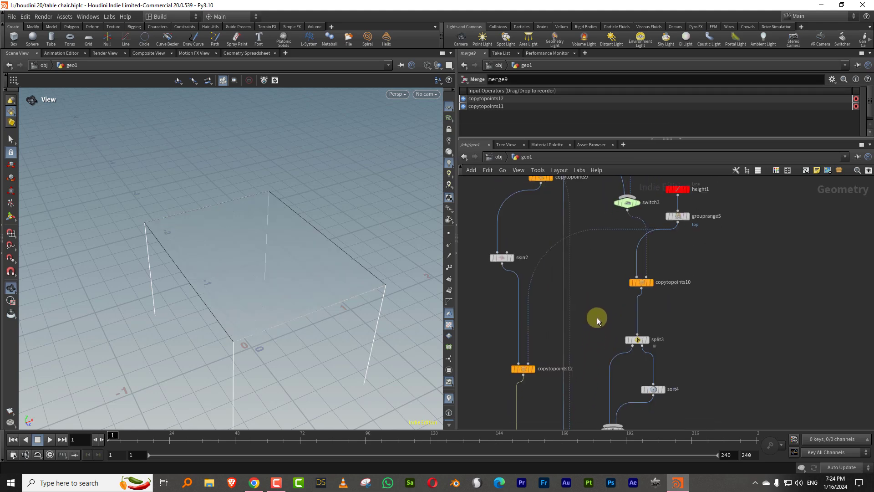
Insert a Transform node between length1 and switch3, and a copy of it between width1 and switch3
key("Tab")
type("tr")
left_click(696, 257)
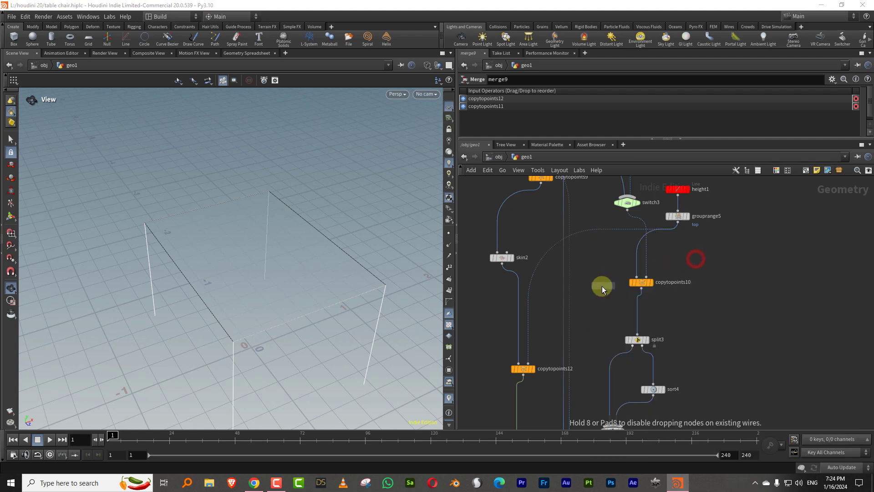
middle_click_drag(606, 213, 588, 342)
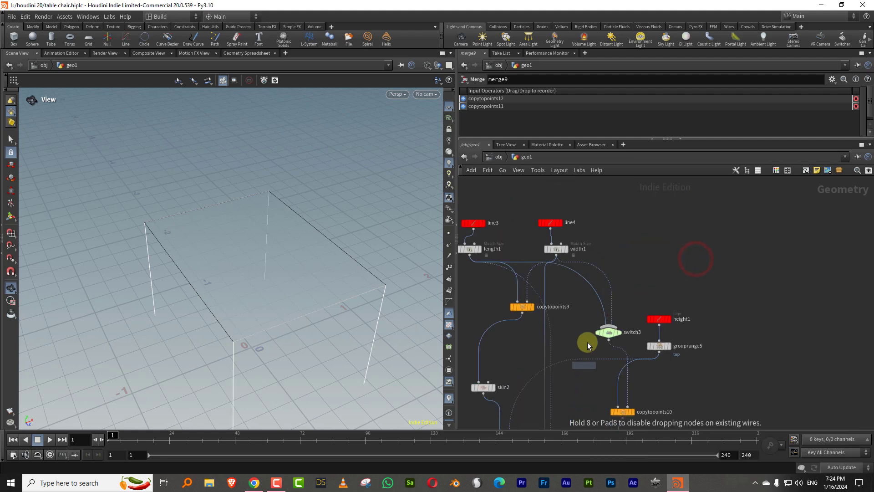
left_click(594, 287)
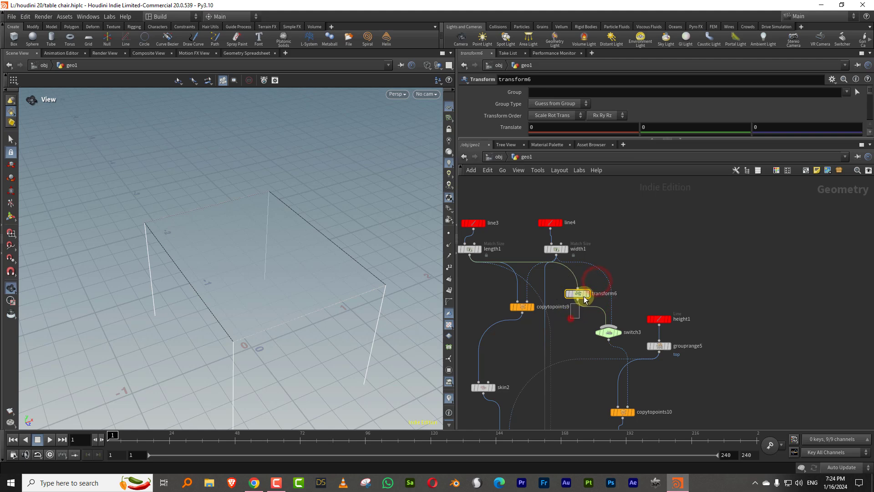
key("ctrl+v")
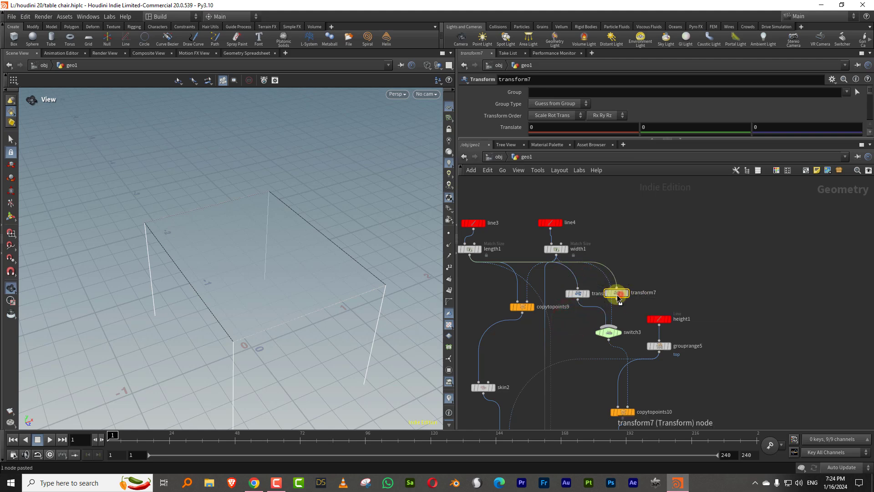
left_click_drag(616, 291, 644, 293)
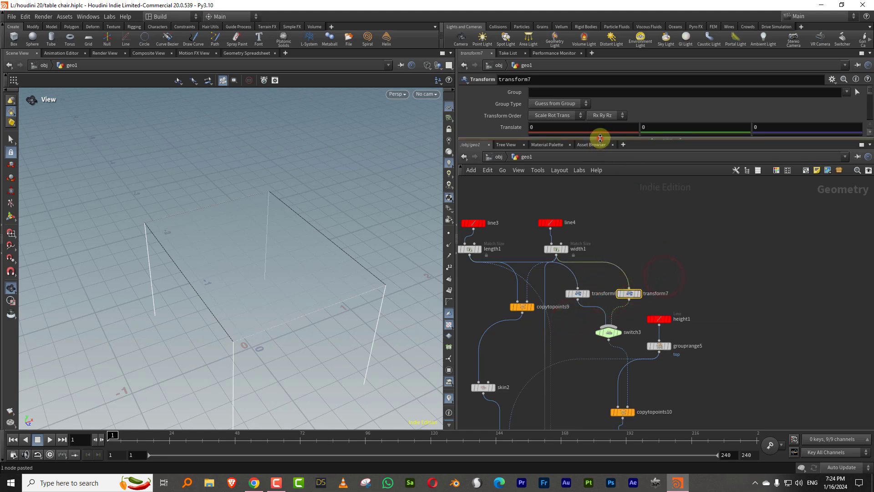
Set the Uniform Scale to 0.83 on transform7 and to 0.77 on transform6
left_click_drag(600, 138, 601, 200)
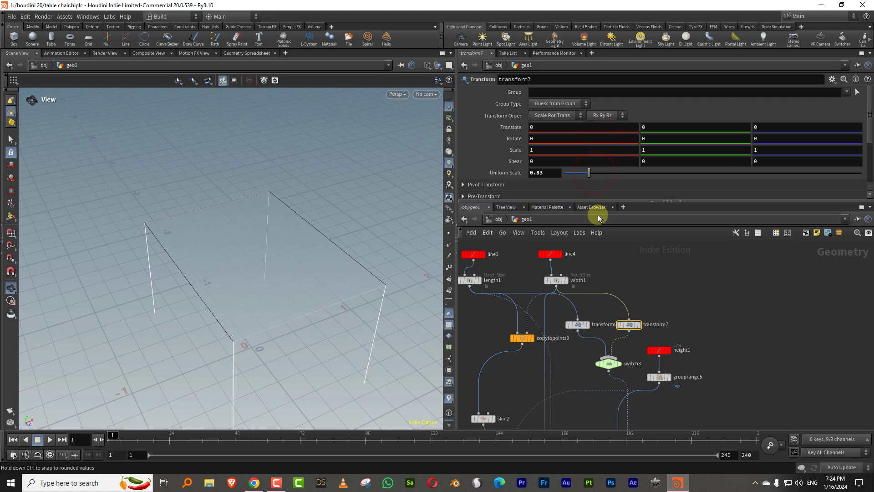
left_click(579, 323)
left_click_drag(589, 176, 587, 176)
Insert a Transform node on each of switch4's two input wires, and set transform8's Uniform Scale to 0.84
middle_click_drag(714, 323, 658, 324)
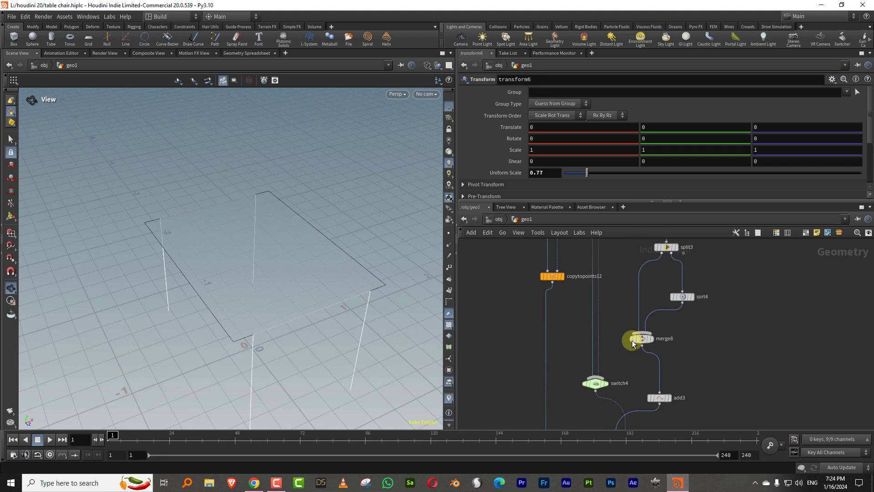
key("Tab")
left_click(643, 424)
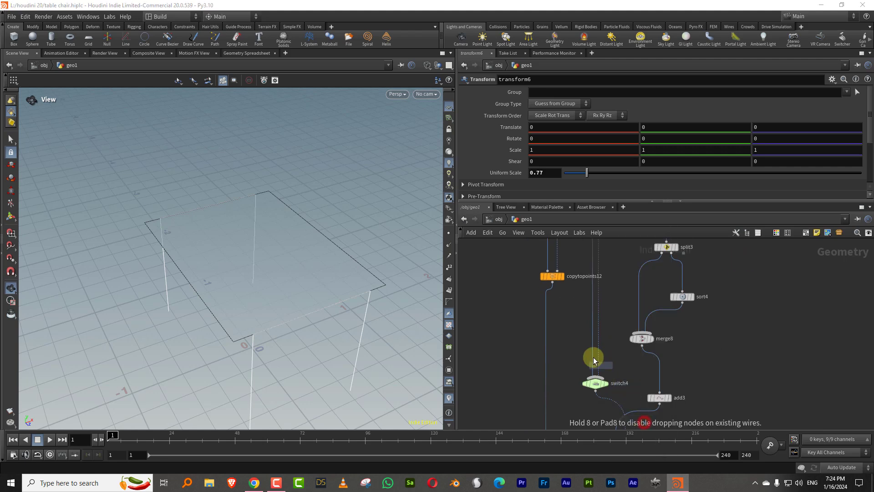
left_click(590, 319)
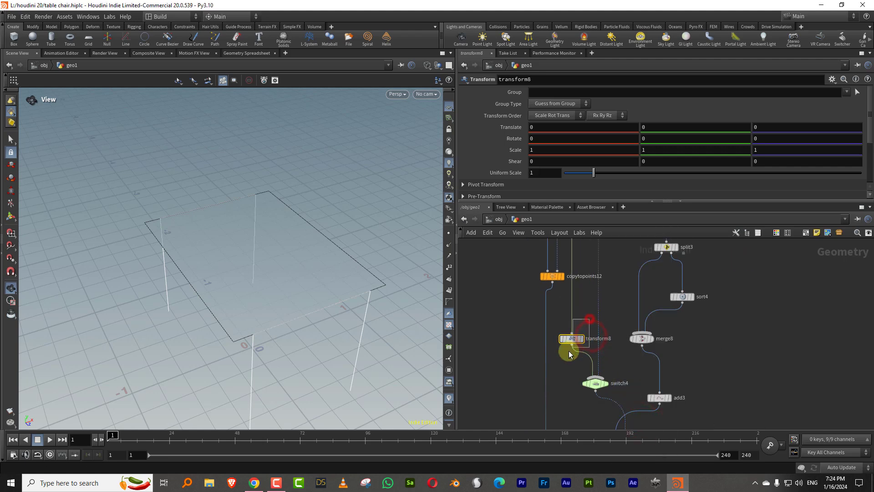
key("ctrl+c")
key("ctrl+v")
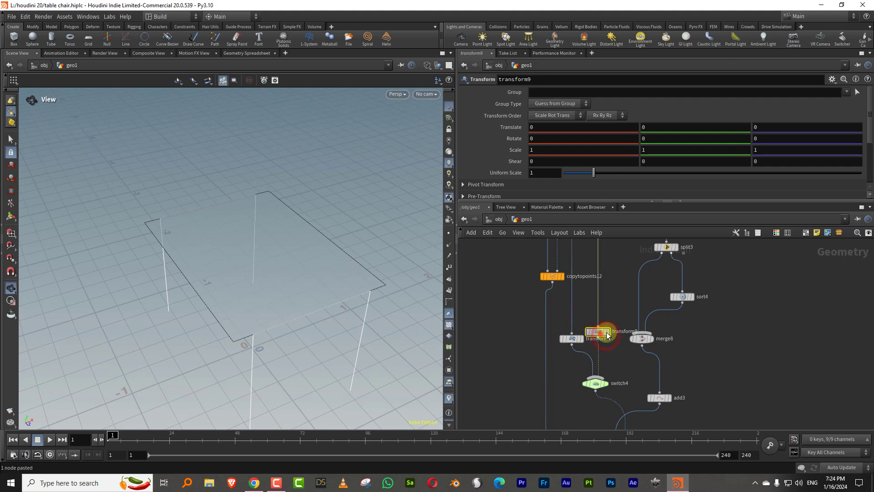
left_click(571, 338)
left_click_drag(594, 173, 589, 173)
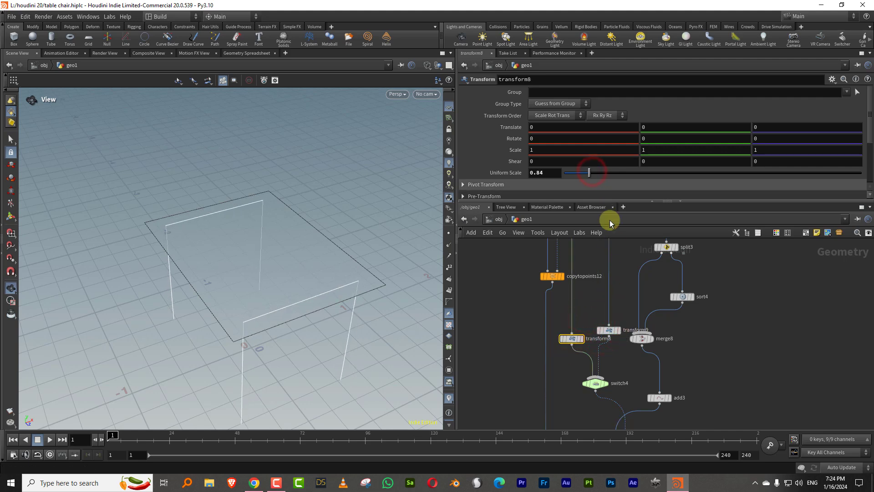
Switch switch3 to its second input and set transform9's Uniform Scale to 0.81
middle_click_drag(690, 366, 650, 413)
middle_click_drag(633, 287, 619, 355)
left_click(576, 313)
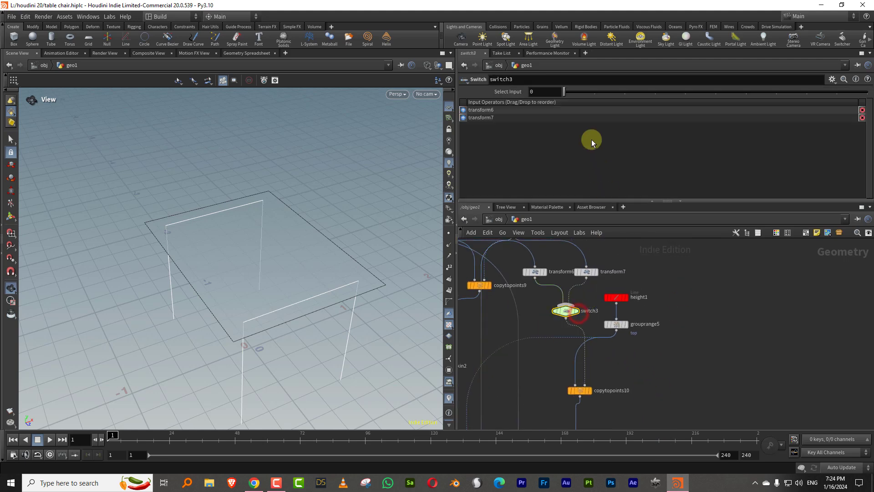
left_click(584, 94)
middle_click_drag(646, 273, 646, 266)
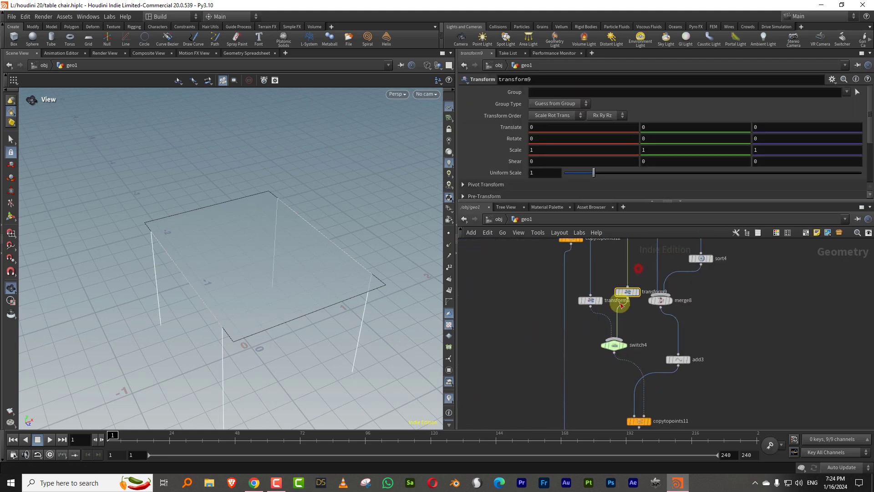
left_click_drag(594, 173, 588, 173)
left_click_drag(372, 243, 428, 231)
Insert a PolyBevel node between copytopoints11 and merge9
key("Tab")
mouse_move(698, 314)
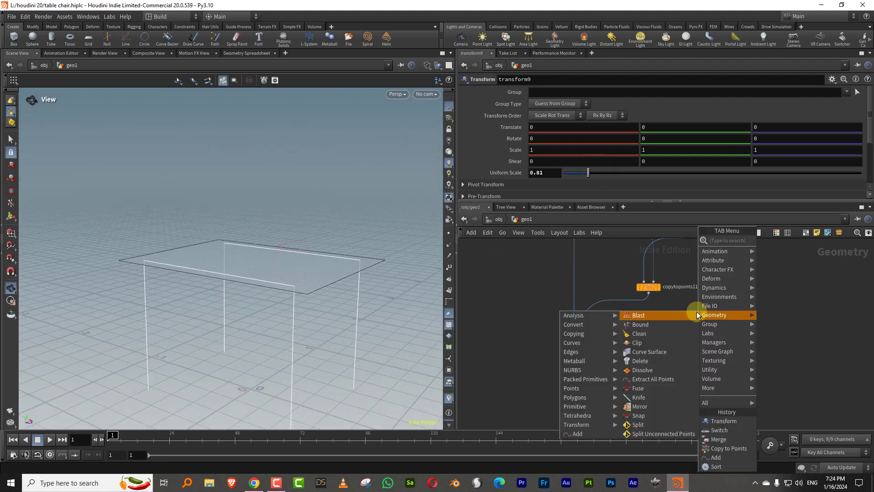
type("bla")
left_click(784, 241)
left_click(613, 301)
left_click(613, 303)
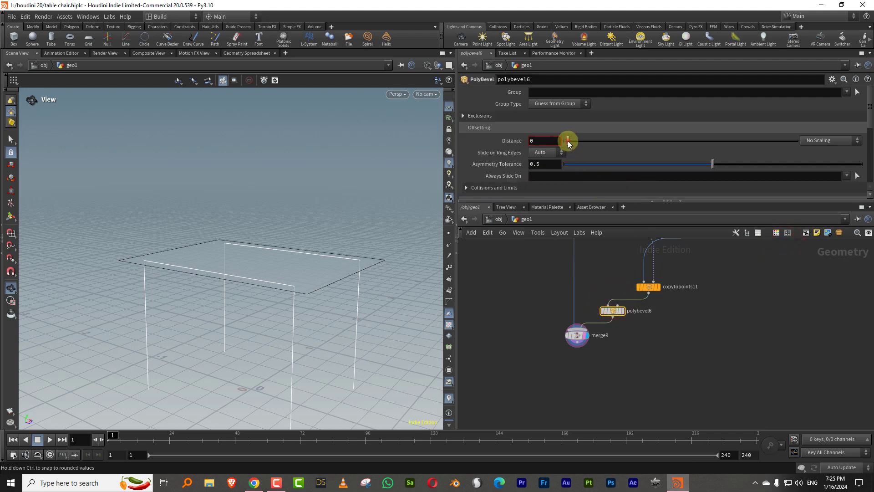
Bevel the leg frames' points with a distance of 0.082, and raise the fillet divisions to round the corners
left_click(574, 103)
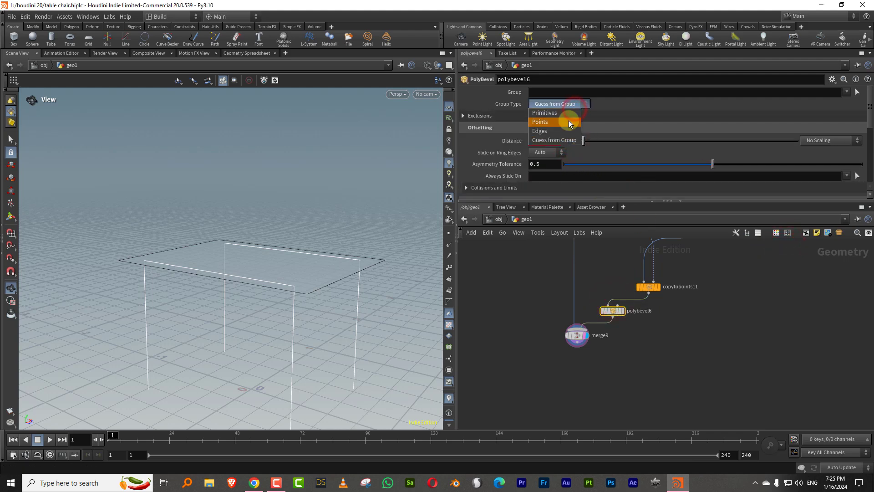
left_click(569, 120)
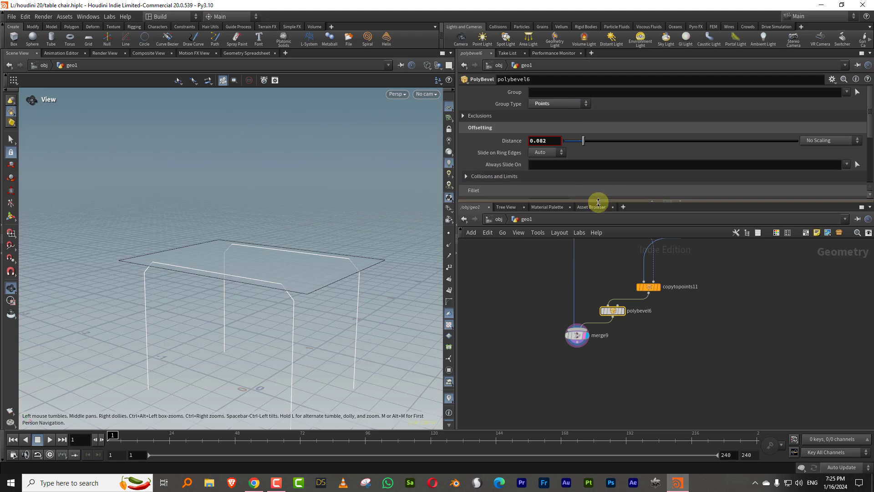
left_click_drag(598, 202, 600, 291)
left_click_drag(578, 217, 696, 229)
Duplicate the leg frames' PolyBevel node and insert the copy between copytopoints12 and merge9 to round the tabletop corners
left_click(611, 291)
middle_click_drag(549, 243, 551, 282)
key("ctrl+c")
key("ctrl+v")
left_click_drag(639, 365, 557, 314)
left_click_drag(304, 261, 272, 320)
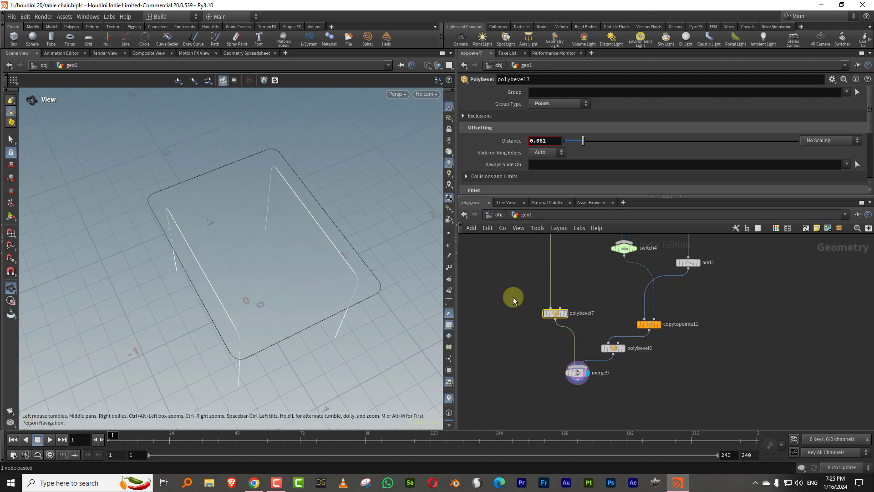
Insert a PolyExtrude node between polybevel7 and merge9
middle_click_drag(536, 323, 537, 325)
key("Tab")
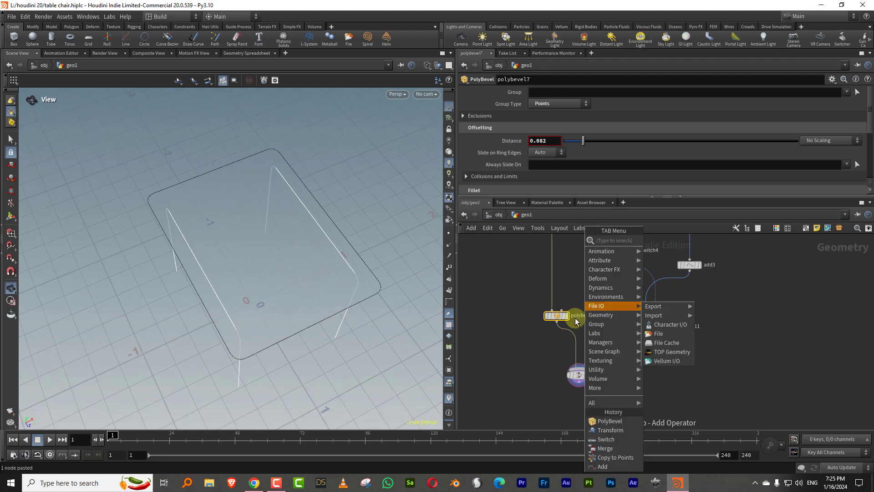
type("polyt")
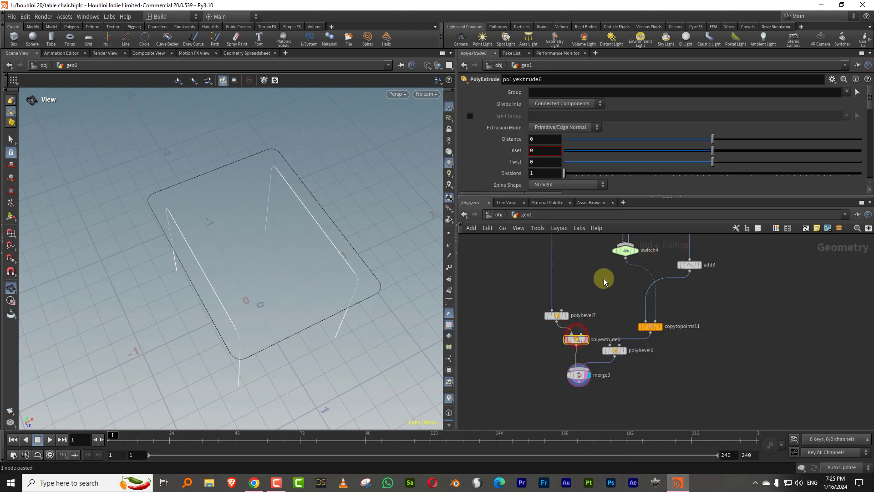
key("Return")
Extrude the tabletop by a distance of 0.094213 and enable Output Back
left_click_drag(261, 226, 265, 215)
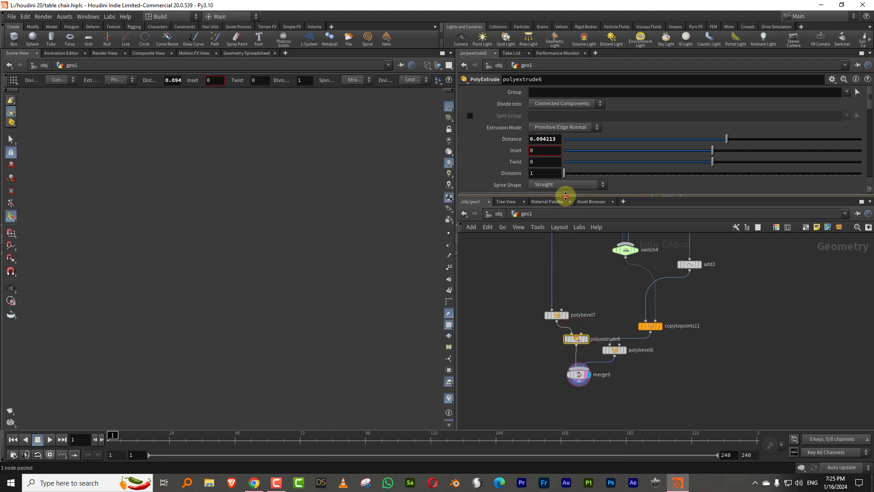
left_click_drag(564, 197, 566, 257)
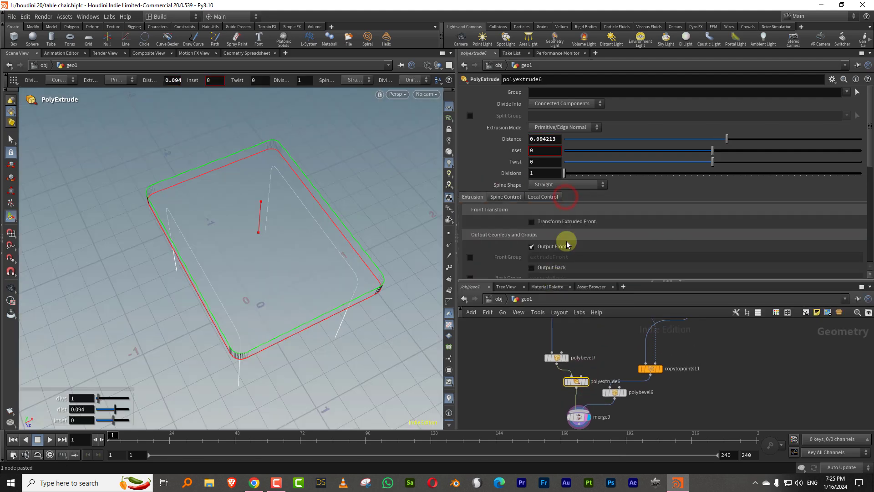
left_click(553, 273)
left_click_drag(296, 279, 412, 232)
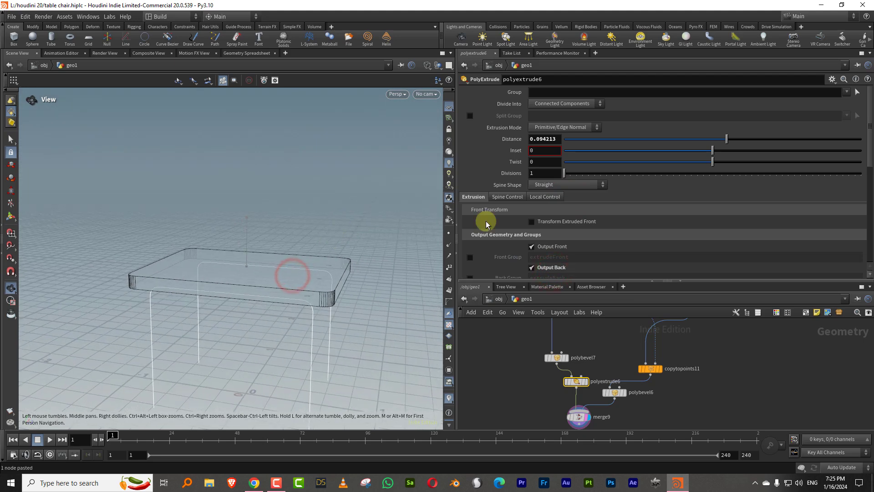
Move merge9 farther down the network and shift polyextrude6 away from polybevel6 to make room for more nodes
middle_click_drag(643, 395, 663, 329)
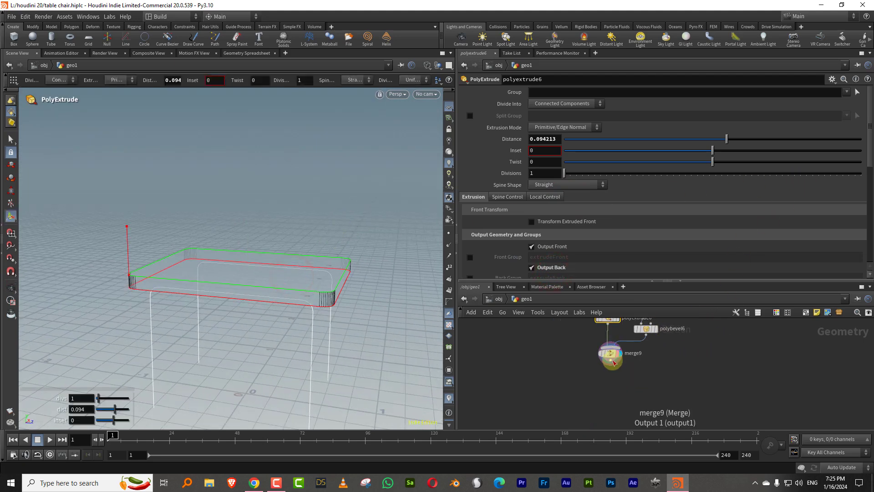
left_click_drag(613, 354, 630, 399)
left_click_drag(609, 320, 591, 330)
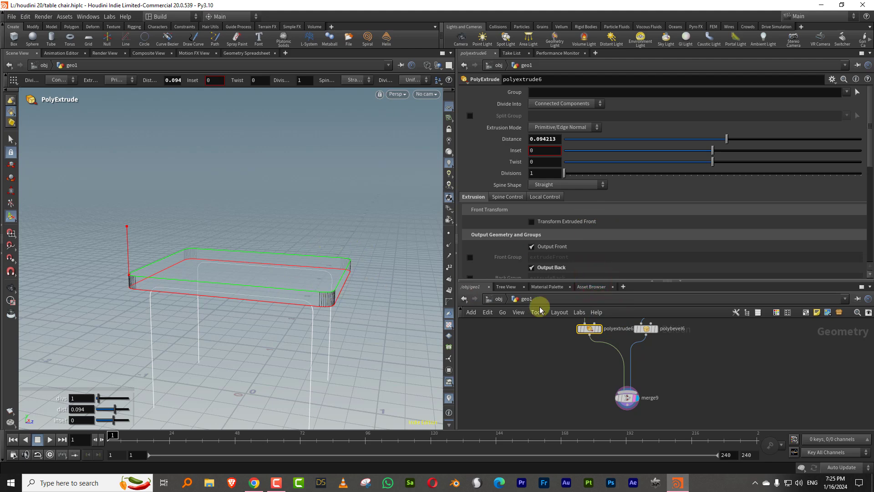
Insert a Group Create node between polyextrude6 and merge9, aligned below polyextrude6, and display it
left_click_drag(605, 280, 610, 193)
key("Tab")
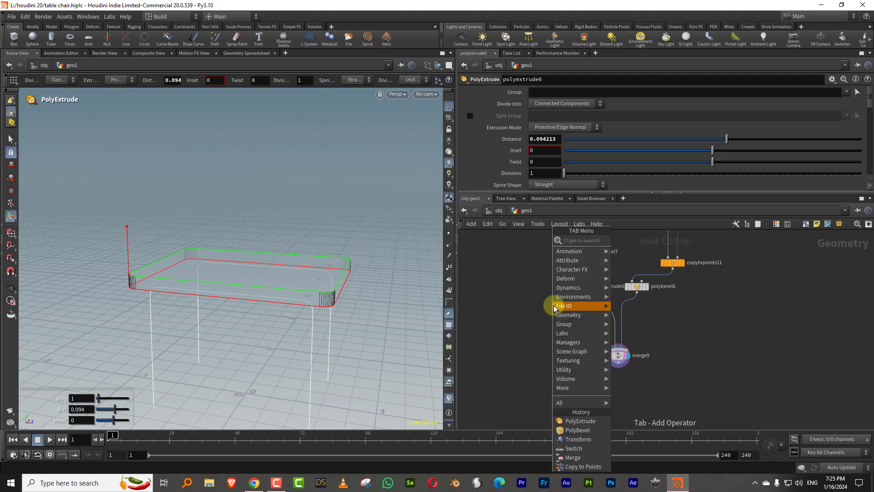
type("group")
left_click(646, 241)
left_click(607, 306)
left_click(608, 310)
left_click_drag(608, 311, 581, 312)
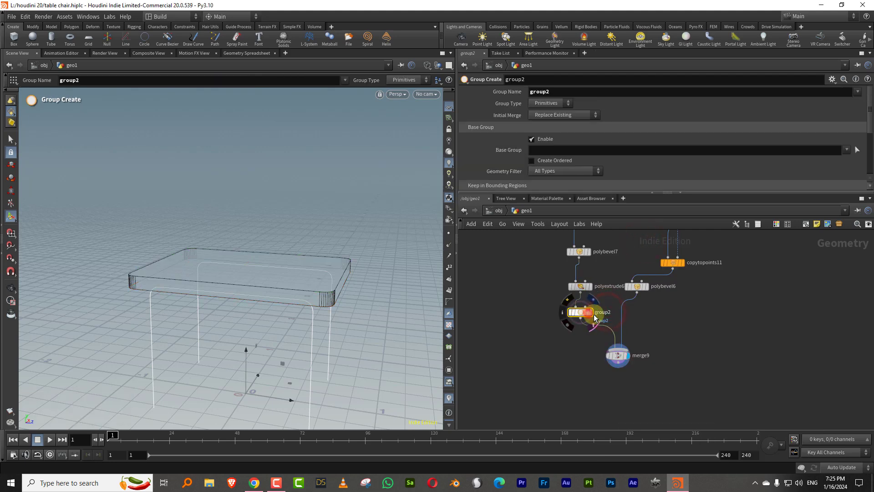
Name the new group bev and set its Group Type to Edges
double_click(555, 91)
type("bev")
key("Return")
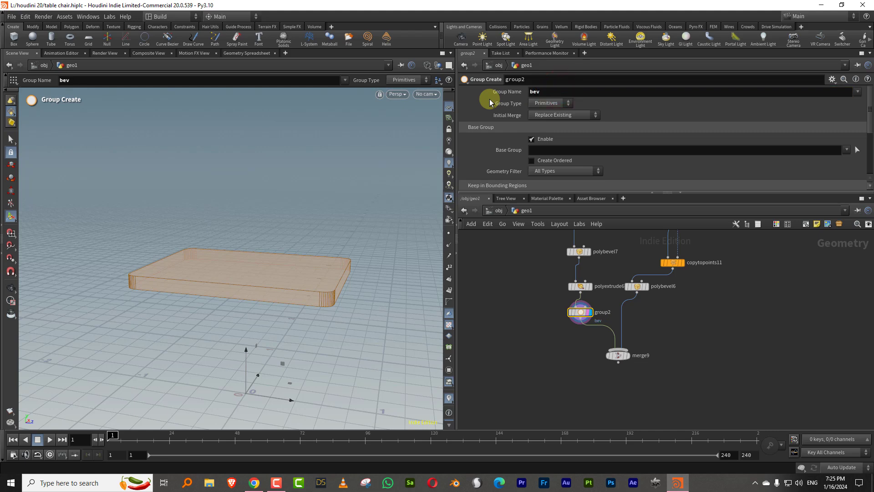
left_click(548, 103)
left_click(545, 130)
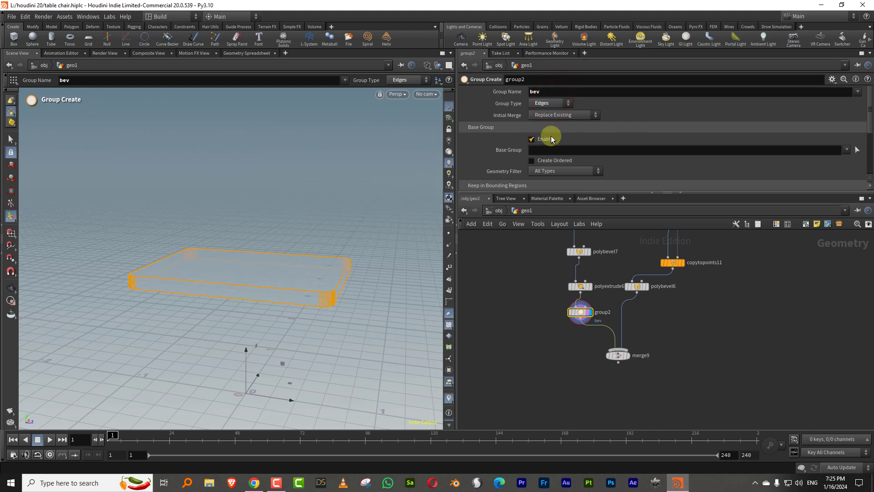
Disable the Base Group and enable Include by Edges with a Min Edge Angle of 20
left_click(548, 138)
left_click_drag(870, 122, 869, 157)
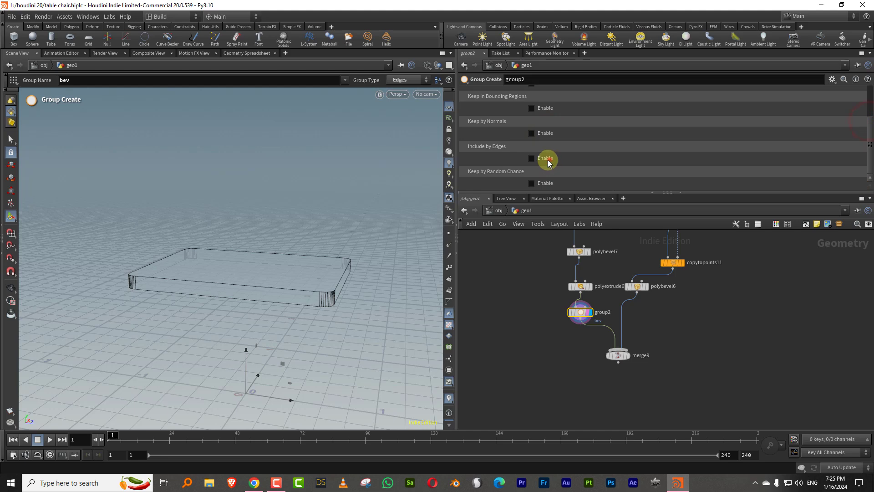
left_click(548, 159)
left_click(469, 169)
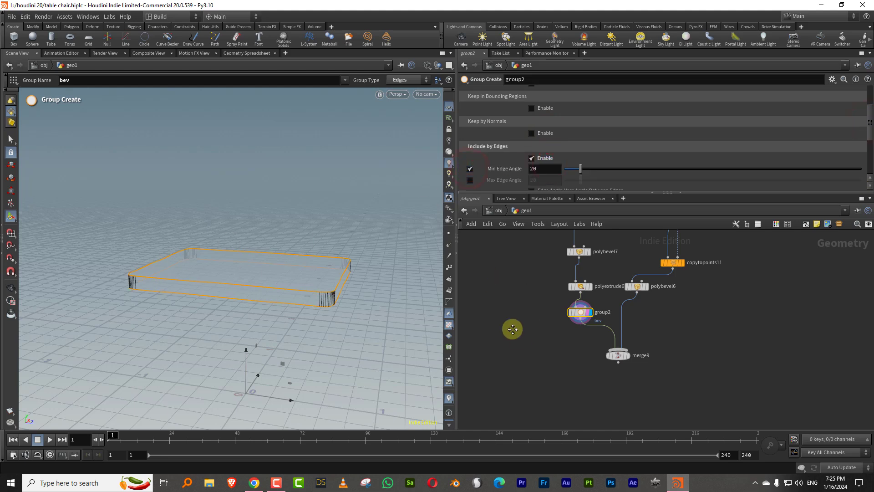
Duplicate polybevel7, insert the copy between group2 and merge9, and display it
middle_click_drag(519, 338, 509, 327)
left_click_drag(533, 282, 573, 239)
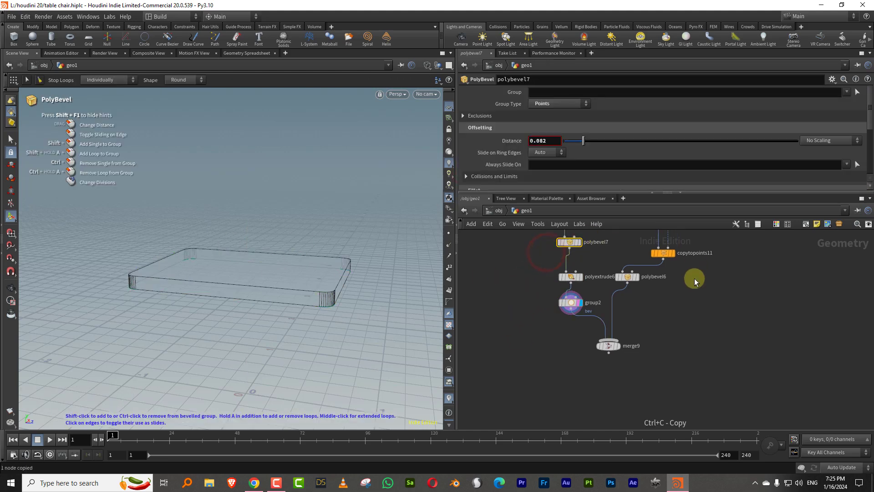
key("ctrl+v")
left_click_drag(687, 280, 609, 330)
On polybevel8, set the Group Type to Edges, the Group to bev and the Distance to 0.023
left_click(561, 104)
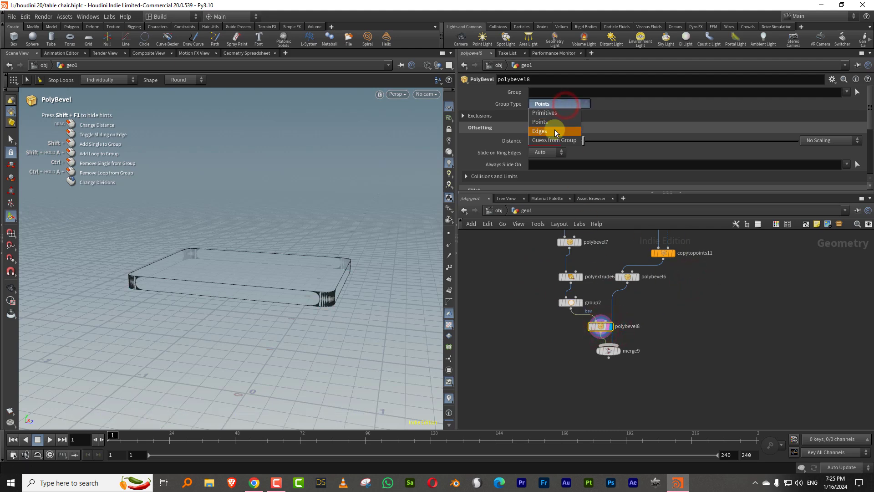
left_click(549, 89)
left_click(549, 91)
type("be")
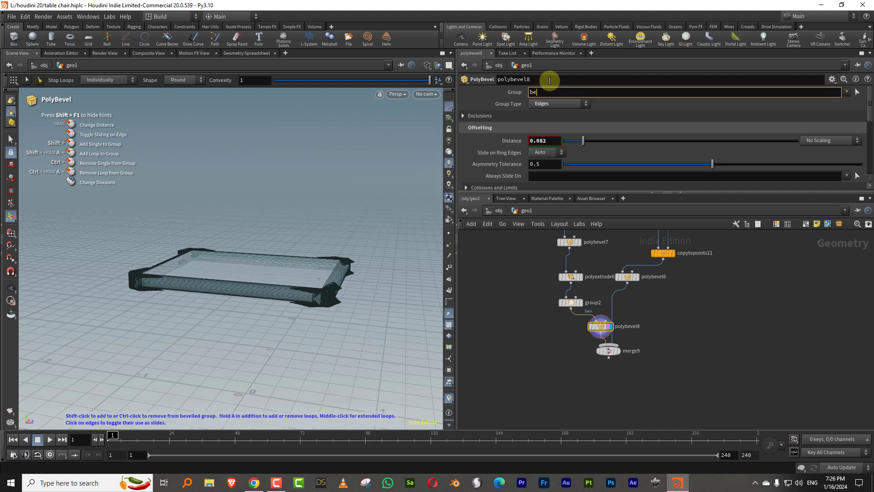
type("v")
key("Return")
left_click_drag(583, 141, 569, 141)
Move merge9 further below polybevel8 and display it to show the tabletop together with the leg lines
left_click(618, 354)
left_click_drag(612, 354, 629, 372)
left_click_drag(363, 290, 289, 311, "alt")
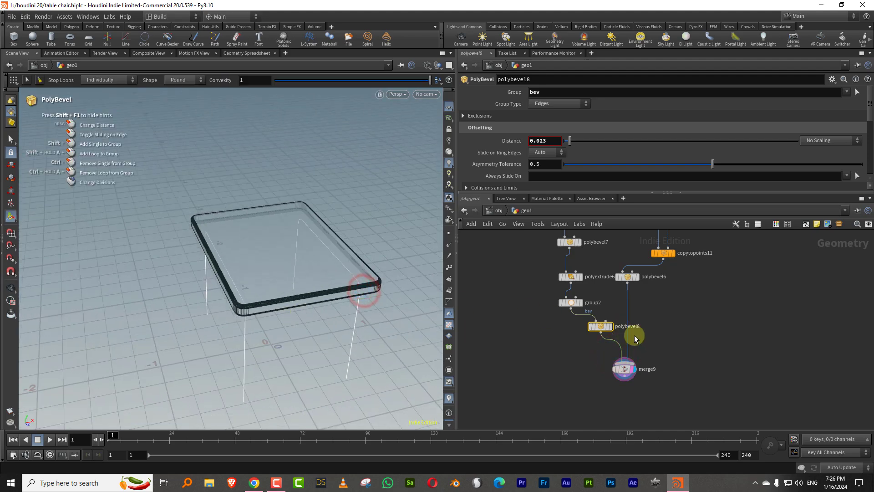
Insert a Sweep node between polybevel6 and merge9 as a Round Tube with 21 columns and a radius of 0.044
key("Tab")
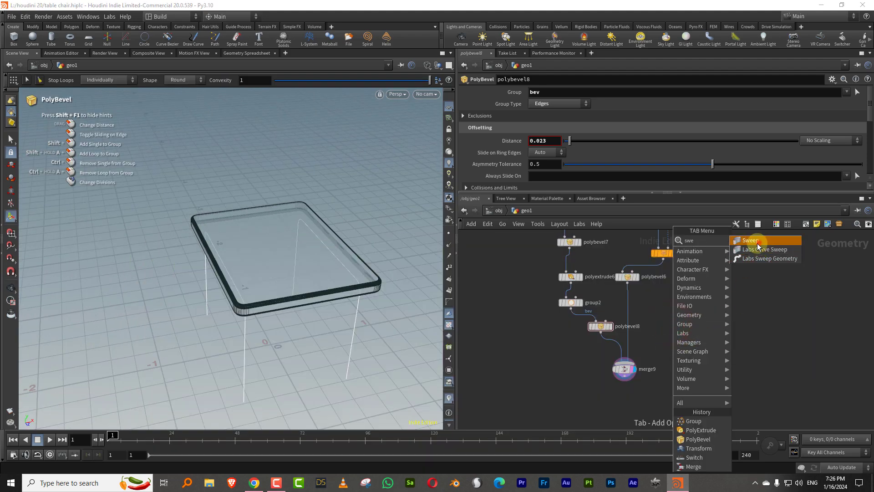
left_click(759, 243)
left_click(631, 313)
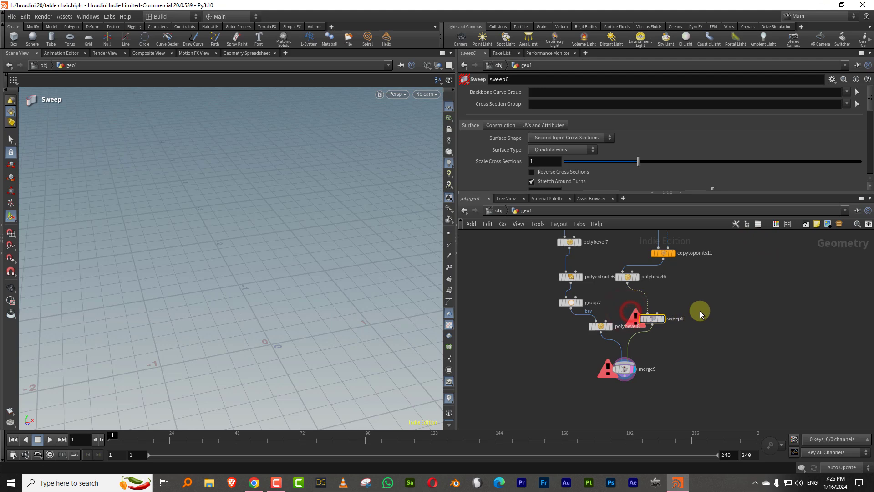
left_click(582, 137)
left_click(572, 155)
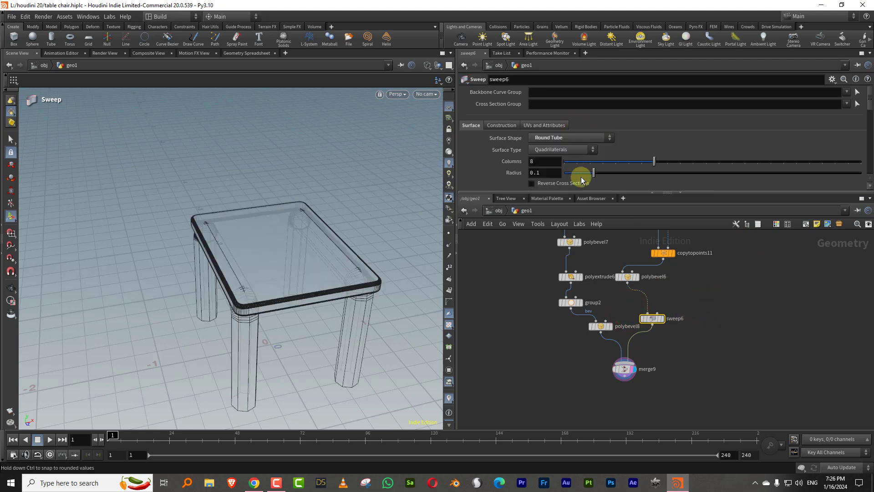
left_click_drag(592, 176, 578, 177)
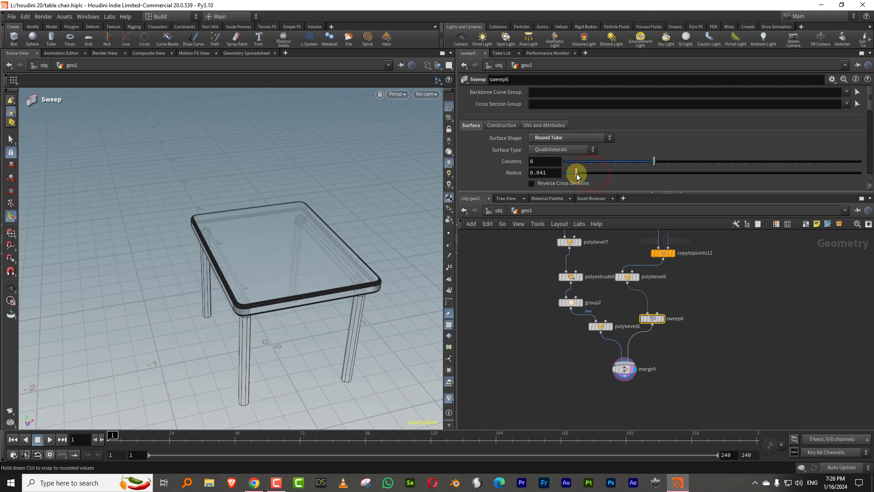
left_click_drag(654, 162, 822, 163)
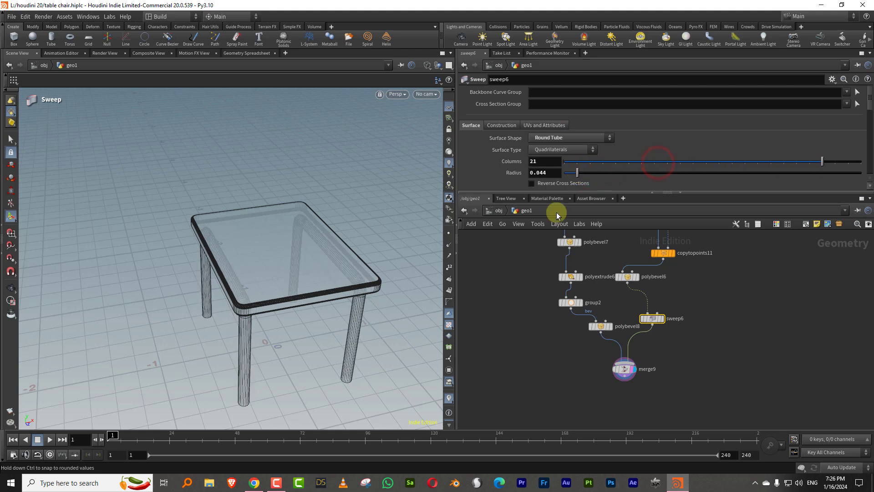
Switch the viewport to shaded display without wireframe and view the table from a low side angle
key("Escape")
left_click_drag(336, 248, 338, 242, "alt")
key("w")
mouse_move(291, 278)
left_mouse_down("alt")
mouse_move(332, 273)
mouse_move(434, 296)
left_mouse_up("alt")
left_click(624, 369)
left_click_drag(681, 360, 607, 363)
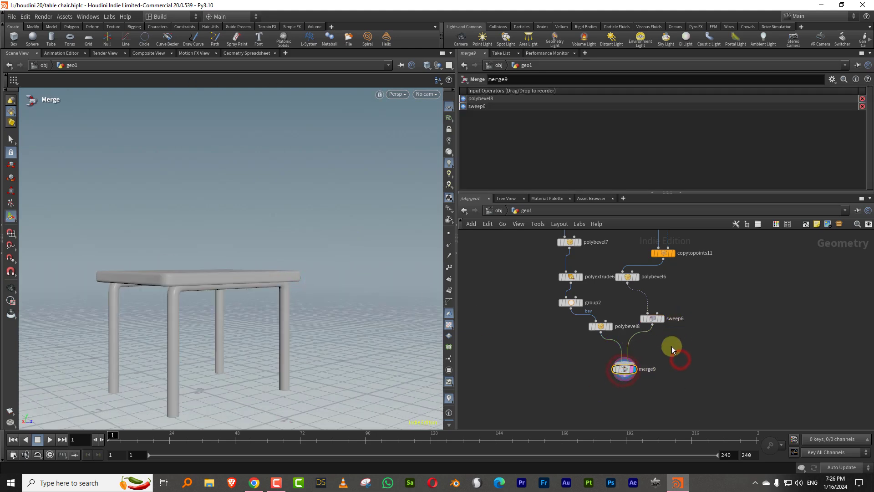
Close the sweep6 leg ends with Grid end caps, using 7 Cap Divisions and an End Cap Scale of 0.222
left_click_drag(679, 339, 632, 297)
left_click_drag(592, 194, 574, 297)
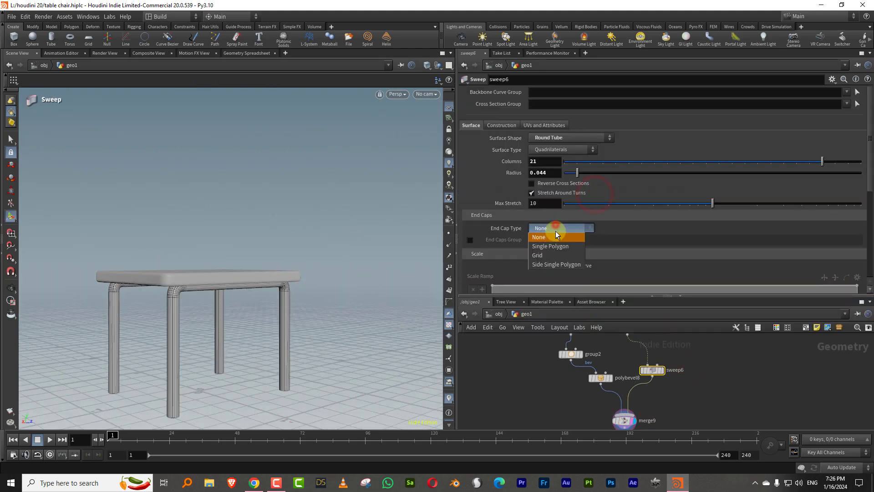
left_click(551, 256)
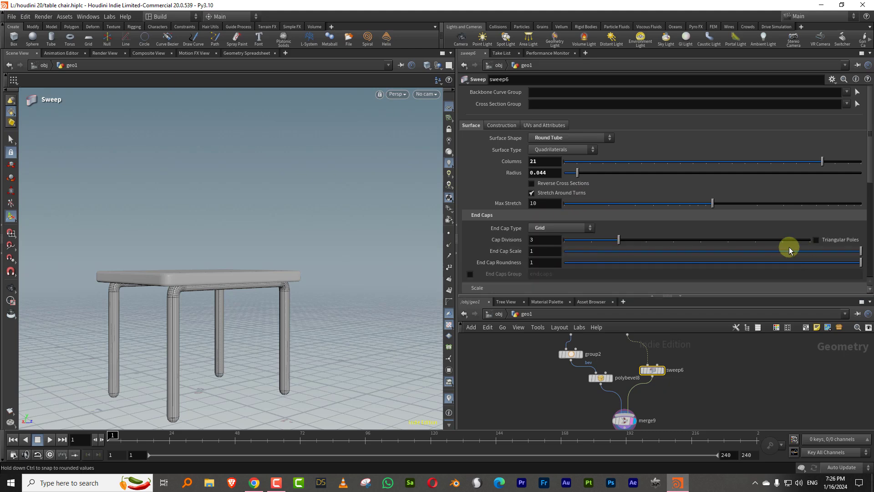
left_click_drag(797, 256, 618, 260)
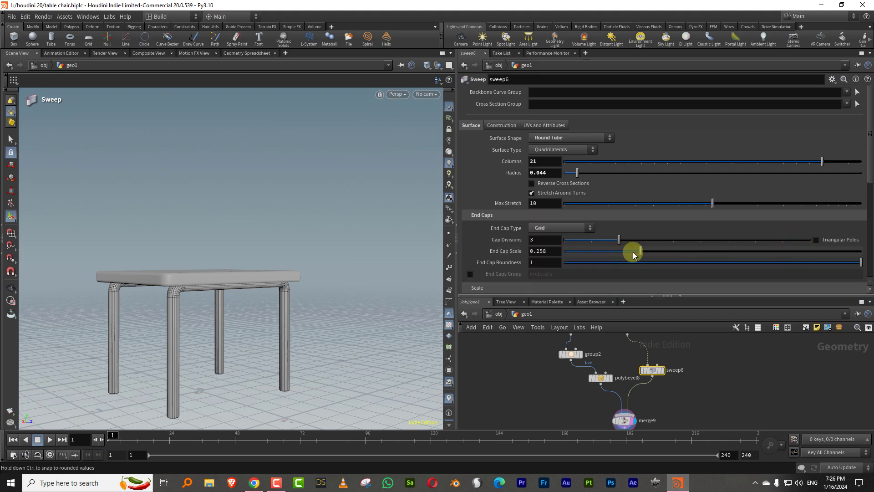
left_click(722, 367)
key("Escape")
mouse_move(272, 308)
left_mouse_down()
mouse_move(355, 294)
mouse_move(275, 303)
left_mouse_up()
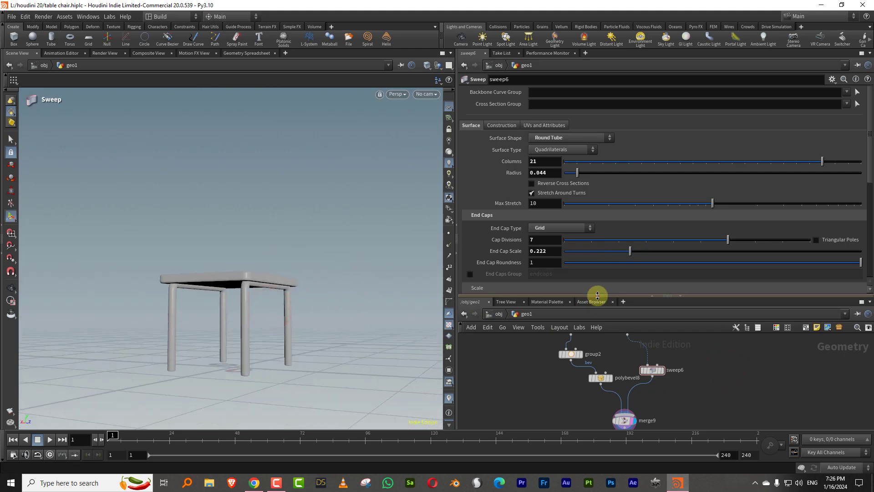
Reduce the Uniform Scale of transform8 to pull the leg frame inward
left_click_drag(597, 296, 611, 203)
middle_click_drag(620, 248, 561, 398)
left_click_drag(538, 319, 573, 296)
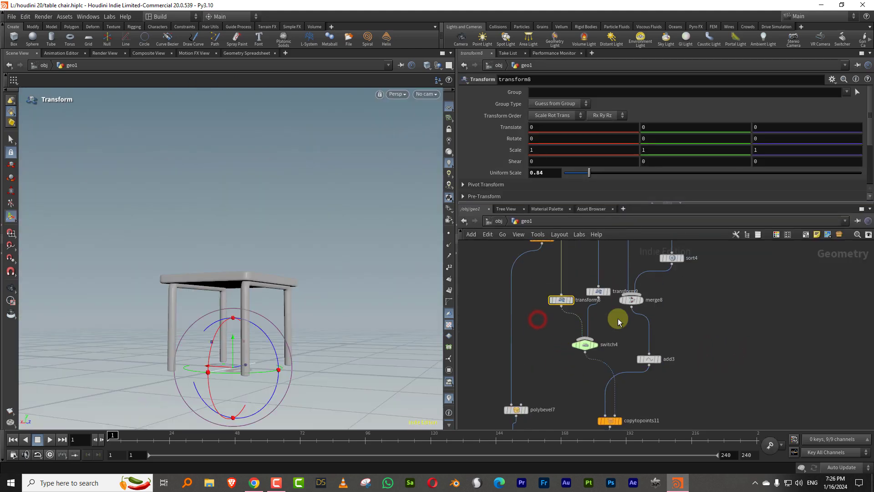
left_click_drag(588, 174, 584, 176)
Set switch3's Select Input to 0 so it uses transform6 and changes the leg frame orientation
middle_click_drag(629, 255, 556, 363)
left_click_drag(551, 303, 575, 281)
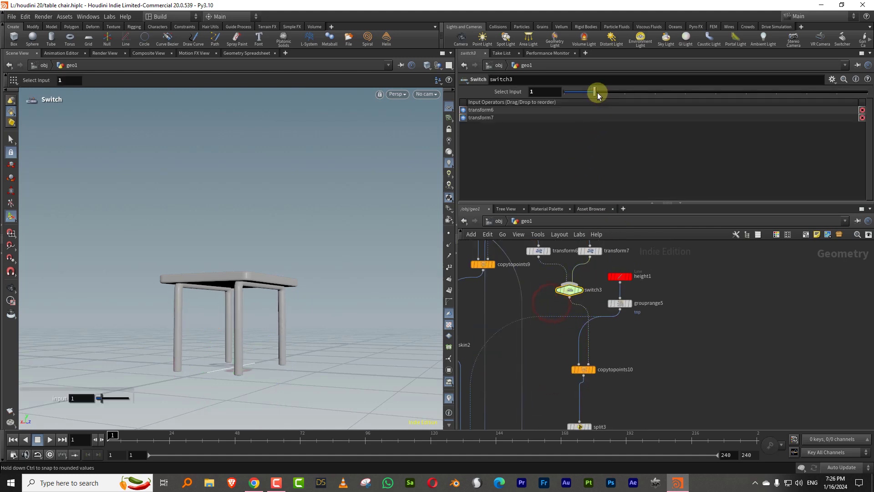
left_click_drag(597, 93, 566, 93)
key("Escape")
left_click_drag(305, 268, 478, 207)
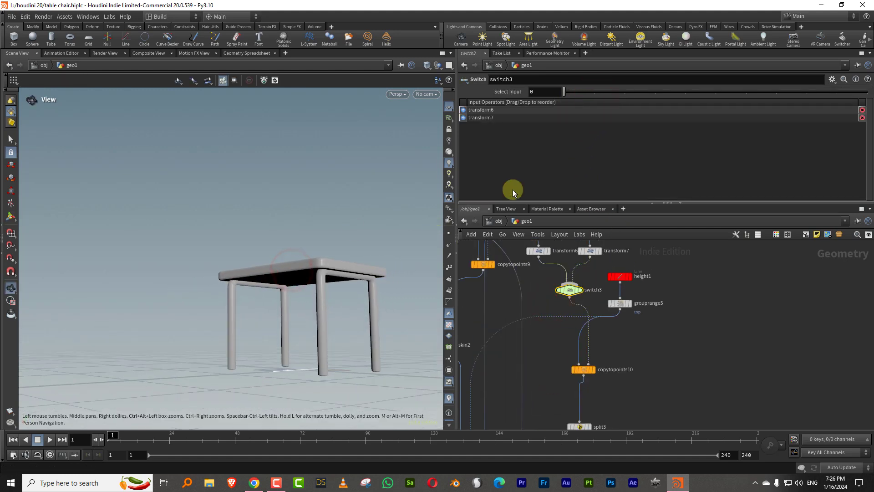
Try a changed Uniform Scale on transform6 and a Uniform Scale of 0.72 on transform8
middle_click_drag(547, 297, 542, 325)
left_click(534, 279)
left_click_drag(586, 176, 584, 173)
middle_click_drag(542, 419, 574, 220)
left_click(565, 304)
left_click_drag(541, 339, 521, 347)
left_click_drag(587, 172, 586, 173)
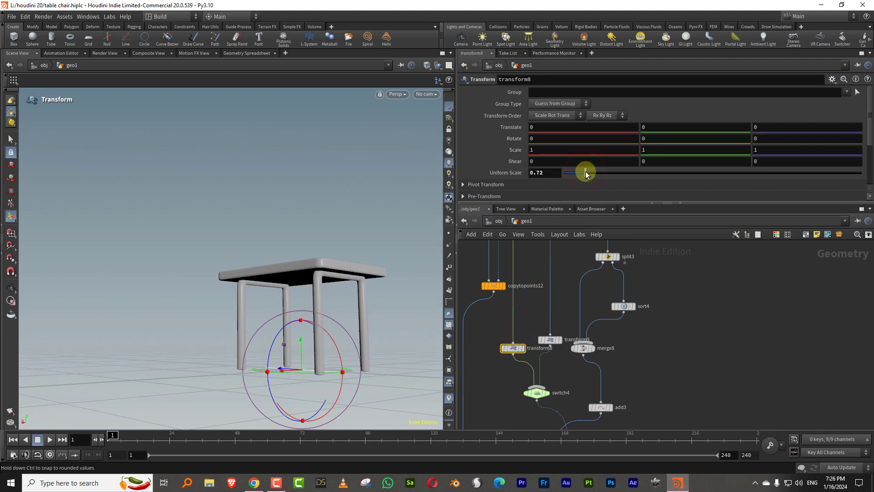
Reset the Uniform Scale of both transform8 and transform6 to 1
left_click_drag(296, 264, 373, 281, "alt")
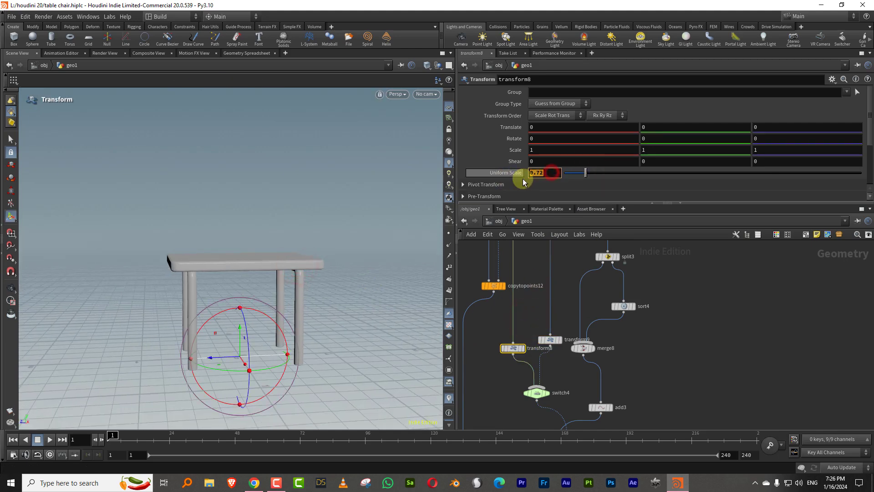
type("1")
key("Return")
middle_click_drag(567, 296, 555, 341)
middle_click_drag(549, 245, 532, 333)
left_click(528, 306)
left_click(554, 174)
key("Escape")
left_click_drag(244, 266, 390, 295)
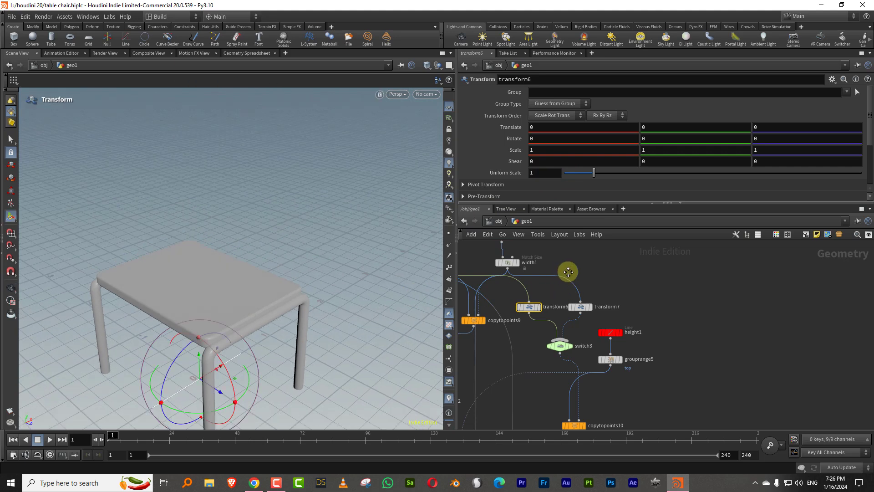
Set the Length of line3 to about 0.98 and the Length of line4 to 1.04
middle_click_drag(560, 269, 609, 346)
left_click(472, 316)
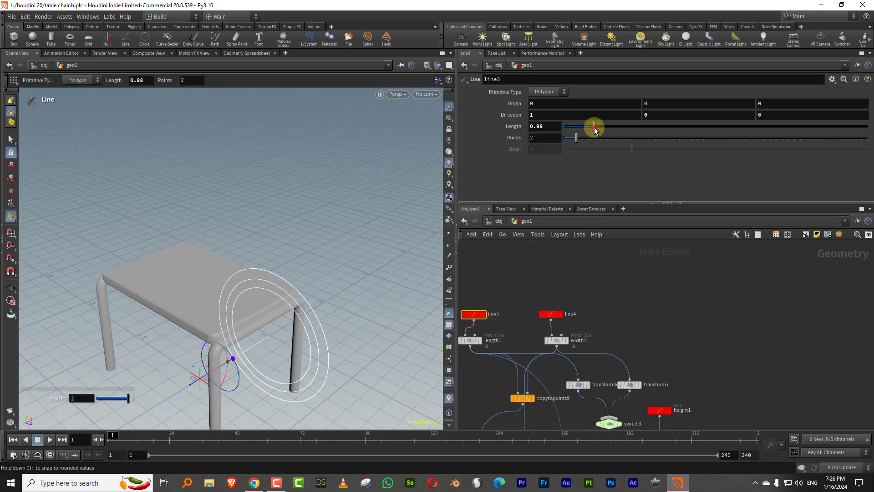
left_click_drag(589, 286, 539, 319)
left_click_drag(603, 129, 595, 127)
key("Escape")
left_click_drag(198, 267, 329, 261)
Thicken the tabletop by raising polyextrude6's Distance to about 0.138
middle_click_drag(727, 423, 542, 309)
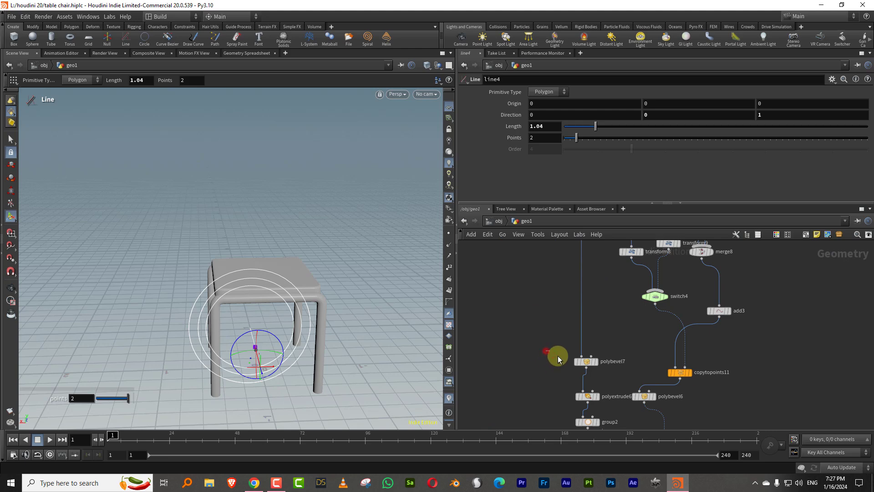
left_click(585, 397)
left_click_drag(616, 145, 726, 142)
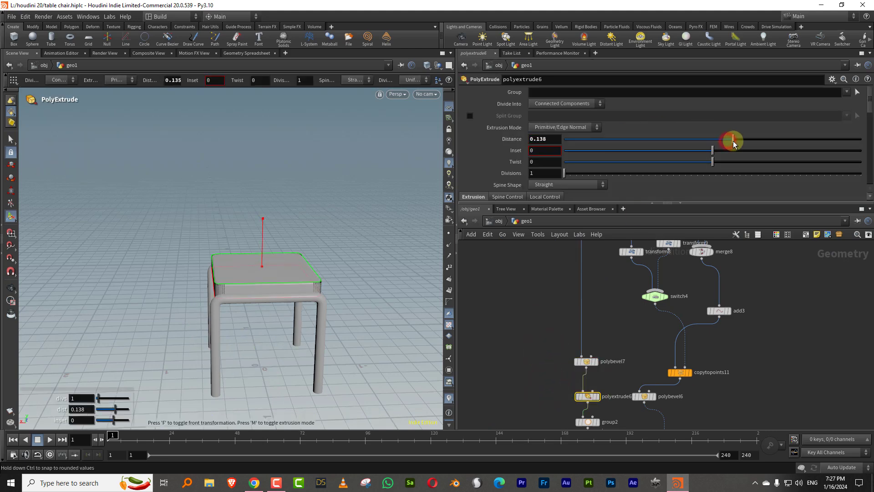
left_click(531, 302)
left_click_drag(246, 275, 428, 250)
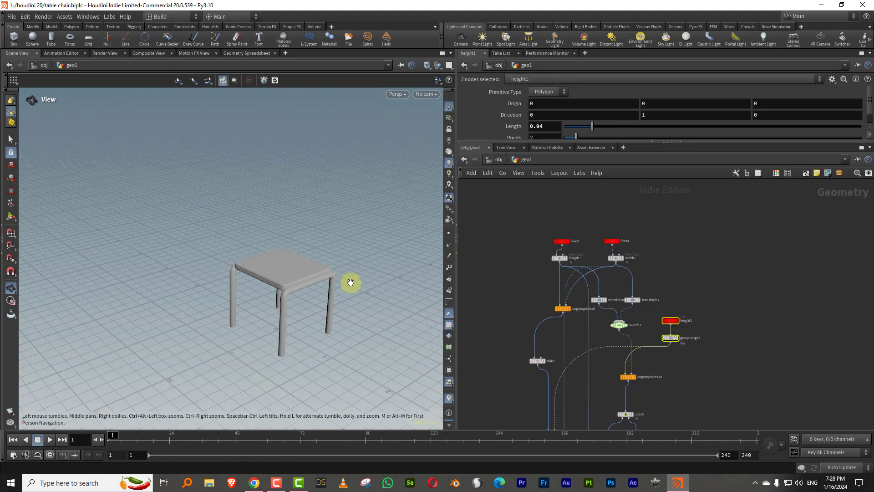
Duplicate line3, length1, line4, width1, height1 and grouprange5, and place the copies in the empty area beside the table network
scroll(641, 233, "down", 5)
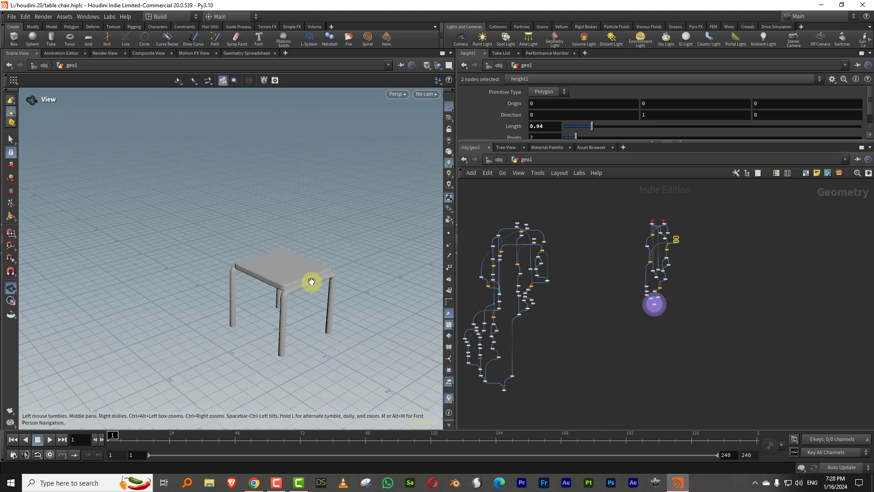
scroll(703, 273, "up", 3)
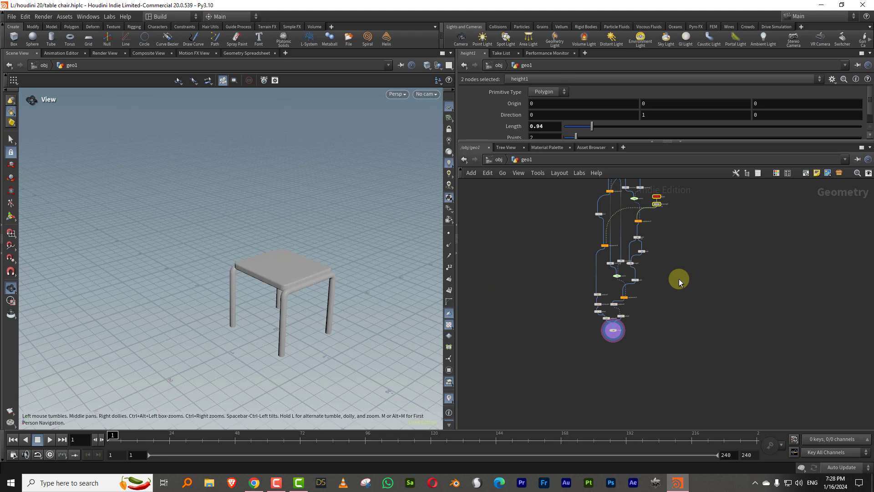
scroll(646, 296, "up", 4)
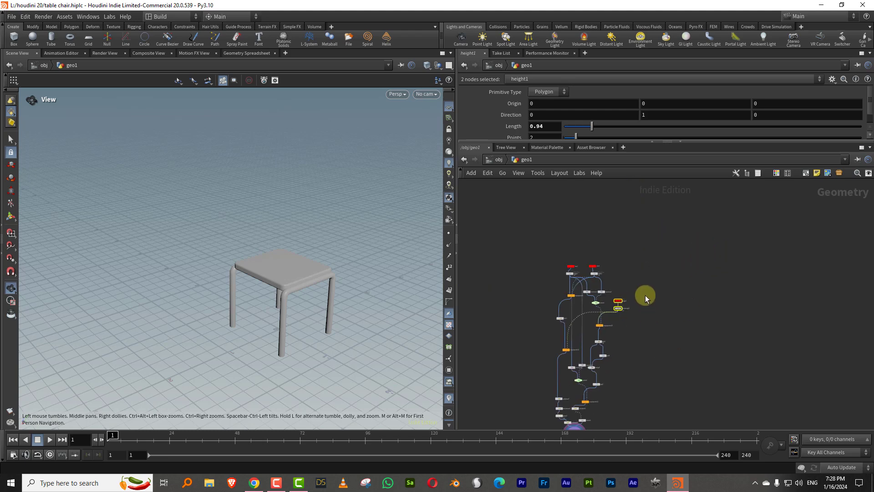
left_click_drag(627, 294, 586, 339)
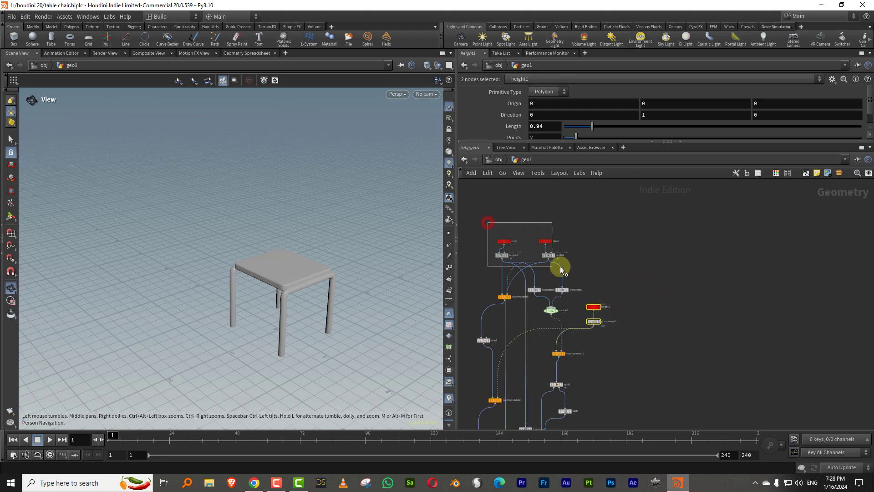
left_click_drag(552, 266, 554, 267, "shift")
scroll(651, 279, "down", 3)
key("ctrl+c")
key("ctrl+v")
middle_click_drag(802, 285, 625, 292)
left_click_drag(608, 306, 690, 301)
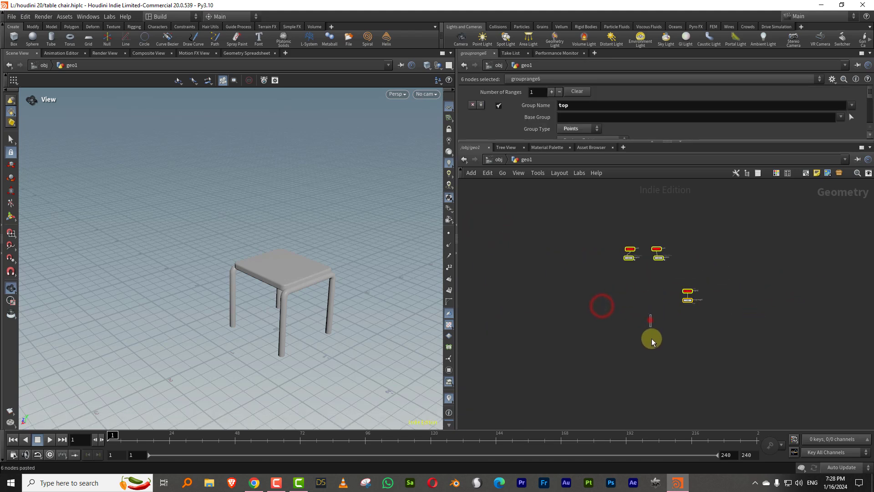
left_click(651, 327)
Display merge5 in the older network and examine the existing chair from the side
scroll(651, 326, "down", 3)
middle_click_drag(626, 330, 733, 301)
scroll(650, 341, "up", 10)
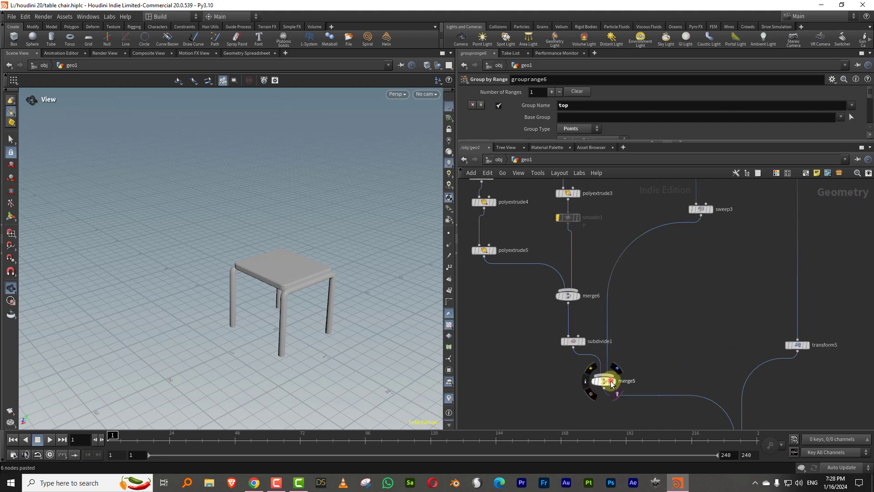
left_click(613, 381)
left_click_drag(273, 287, 268, 333)
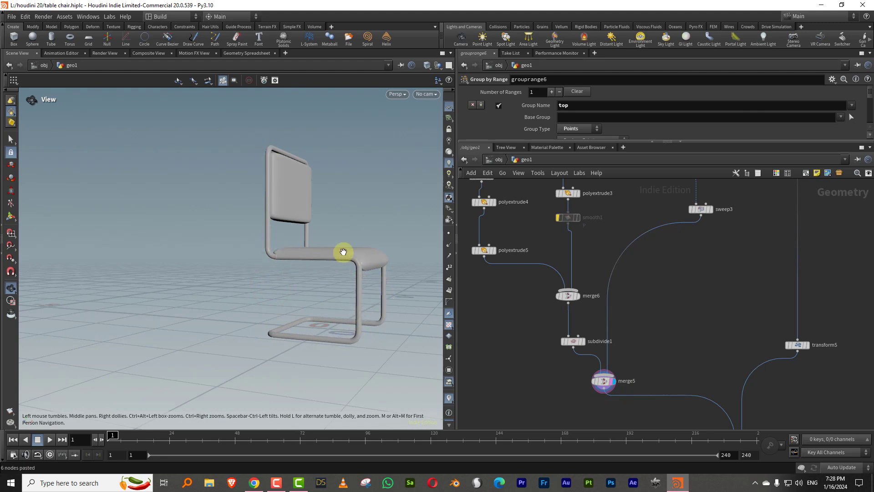
Remove the duplicated width line with its Match Size node, and place height2 and grouprange6 beside line5 and length2
scroll(637, 328, "down", 8)
middle_click_drag(699, 286, 589, 347)
scroll(804, 255, "up", 6)
middle_click_drag(764, 293, 660, 325)
left_click_drag(723, 231, 686, 266)
scroll(688, 276, "up", 3)
middle_click_drag(714, 263, 724, 305)
scroll(651, 276, "up", 2)
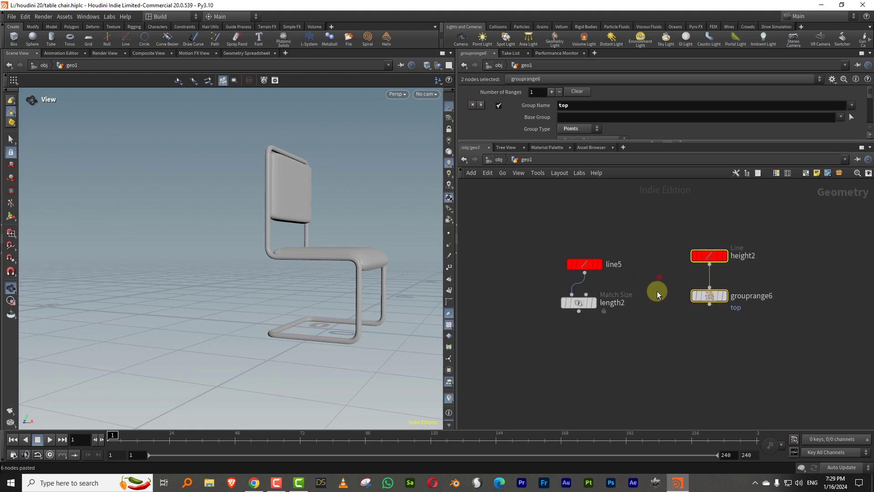
left_click(660, 277)
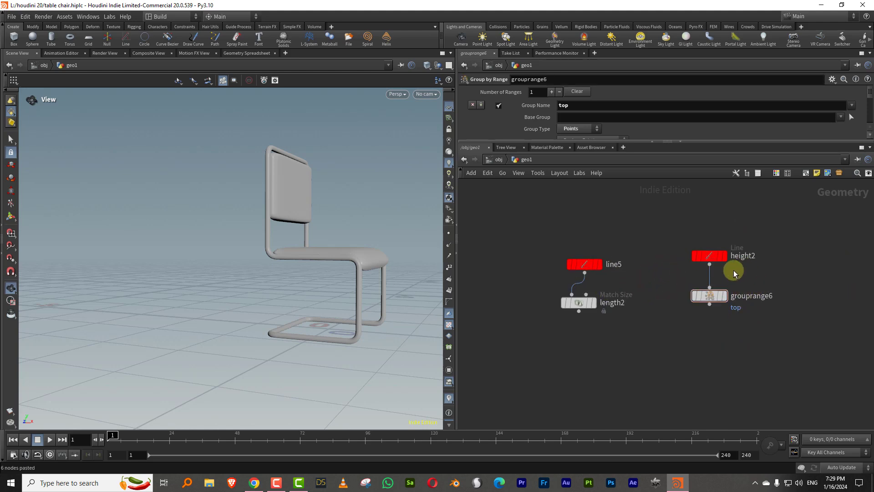
left_click(648, 276)
Display length2 and show its points with point numbers in the viewport
left_click(594, 304)
mouse_move(334, 308)
left_mouse_down()
mouse_move(354, 323)
mouse_move(370, 285)
mouse_move(346, 312)
left_mouse_up()
left_click(450, 233)
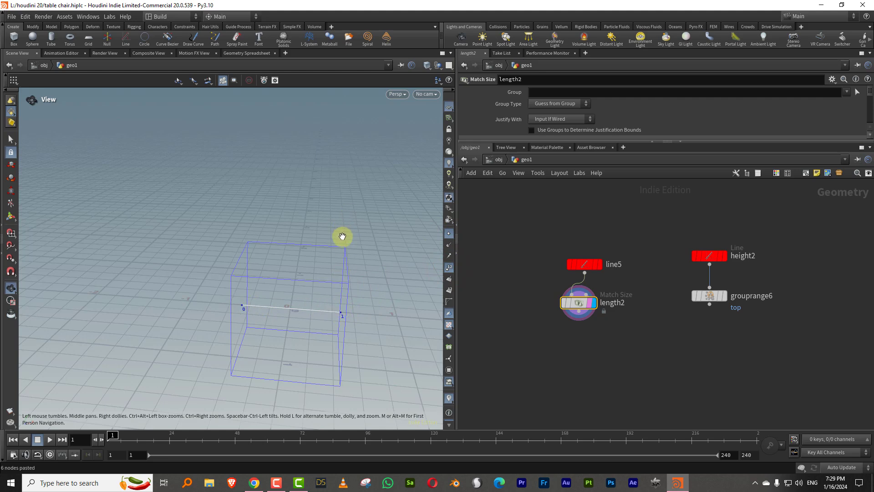
Duplicate grouprange6, connect the copy below length2 and display it
left_click_drag(669, 320, 573, 360)
key("ctrl+c")
key("ctrl+v")
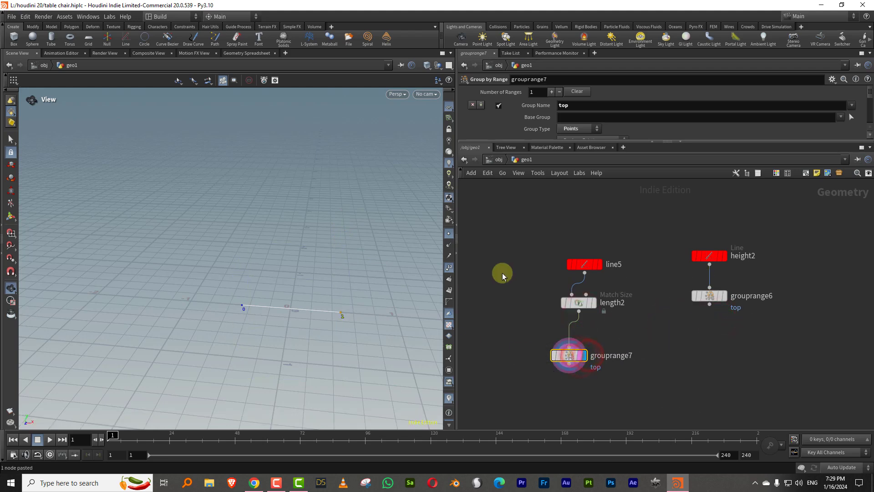
left_click(676, 323)
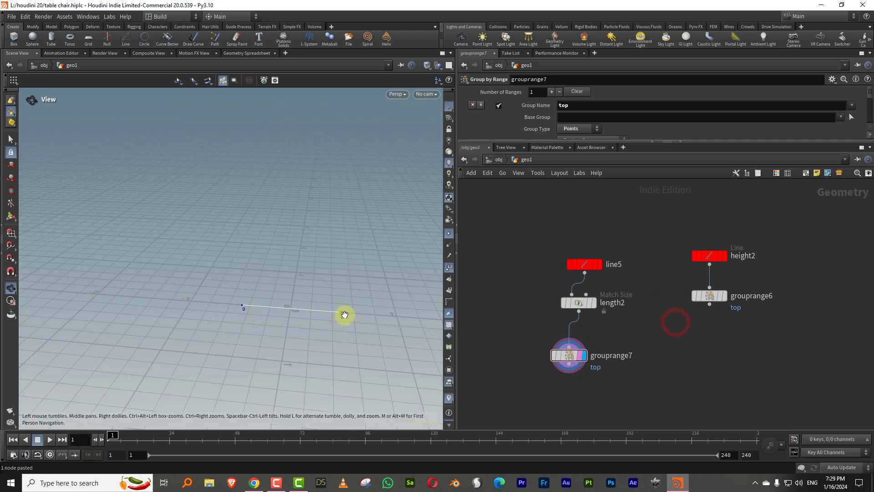
Add a Copy to Points node and arrange the height2 and line5 branches on either side above it
key("Tab")
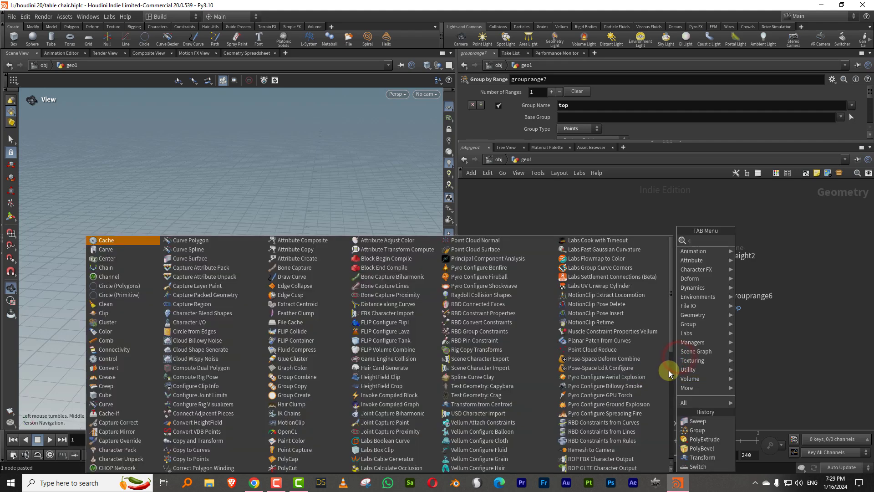
type("copy")
left_click(780, 260)
left_click(636, 419)
left_click_drag(676, 253, 717, 304)
left_click_drag(716, 300, 516, 339)
left_click_drag(635, 264, 671, 345)
left_click_drag(635, 419, 573, 407)
Connect grouprange6 as the source and grouprange7 as the target of copytopoints13, and display the result
left_click_drag(509, 344, 566, 397)
left_click(609, 344)
left_click_drag(666, 352, 581, 398)
left_click(586, 408)
left_click(585, 410)
Restrict copytopoints13 to the target point group top
left_click(544, 117)
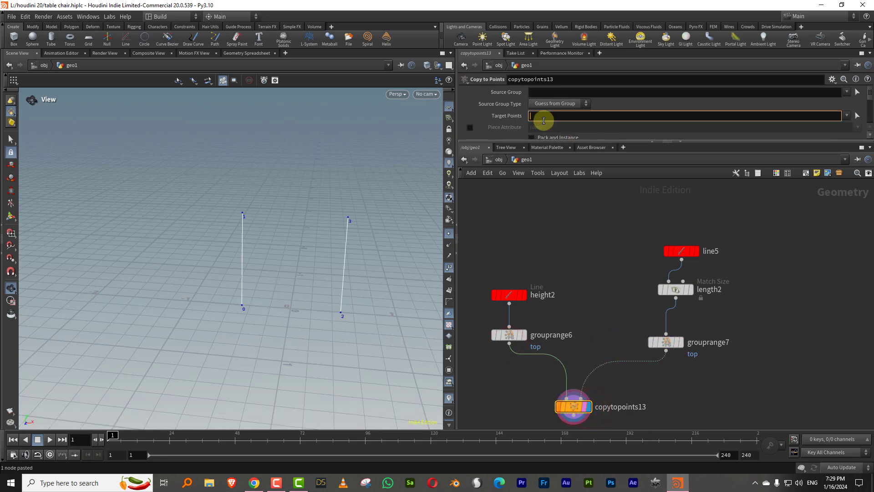
type("top")
key("Return")
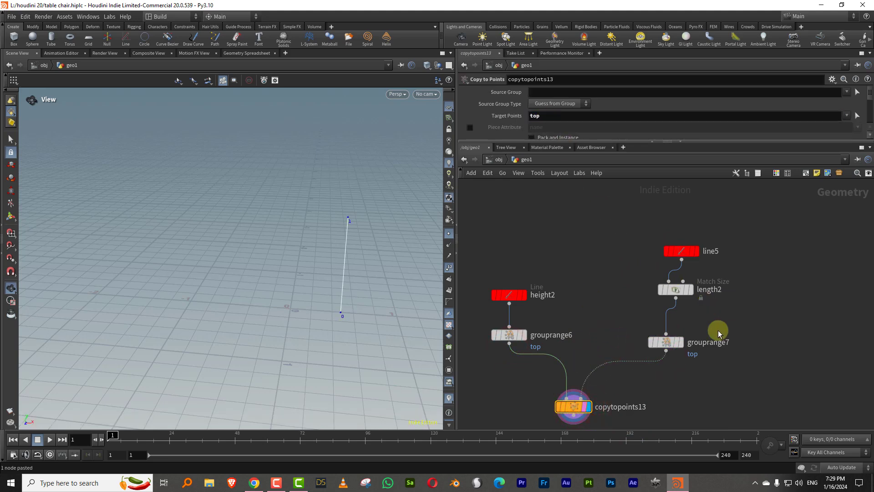
middle_click_drag(682, 371, 668, 295)
left_click(651, 330)
left_click(533, 331)
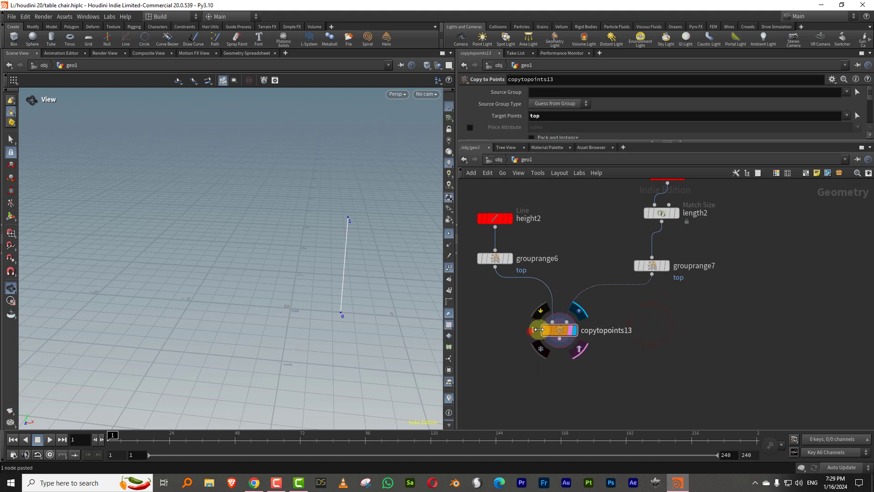
left_click(532, 332)
left_click(501, 322)
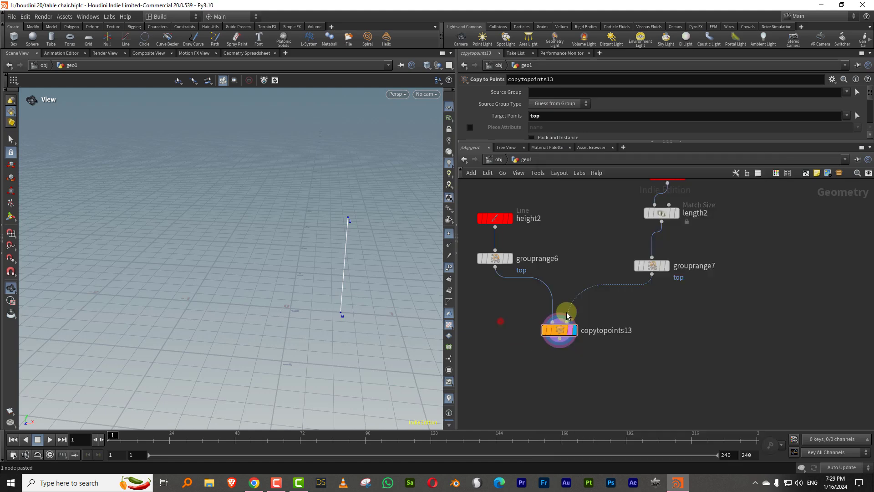
Add a Group Delete node below copytopoints13 and display it
key("Tab")
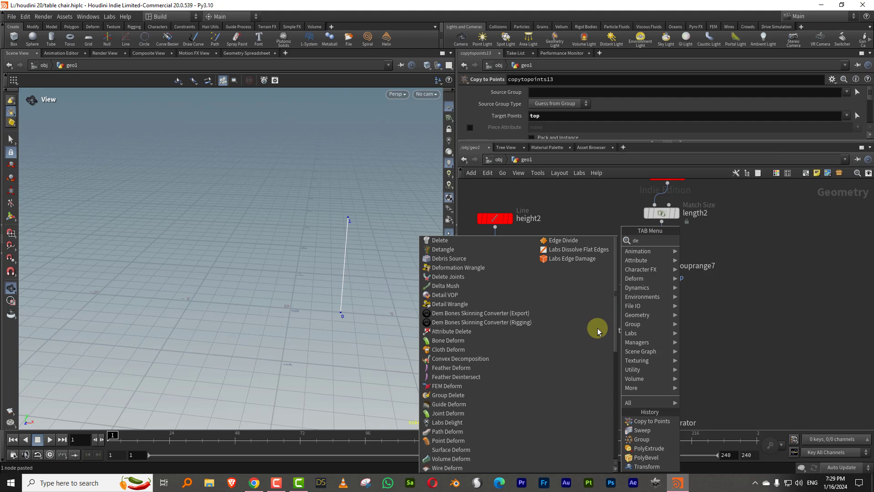
left_click(713, 274)
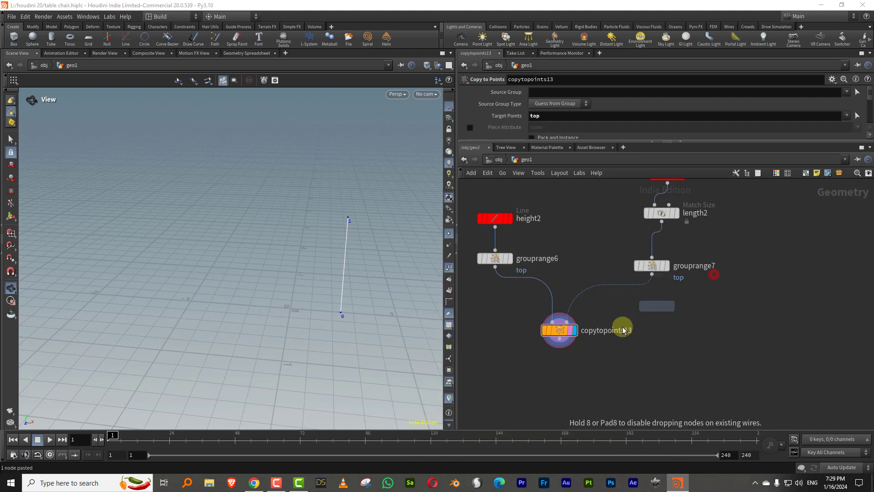
left_click(565, 364)
Duplicate grouprange7, connect the copy below groupdelete3 and display it
left_click_drag(699, 294, 655, 266)
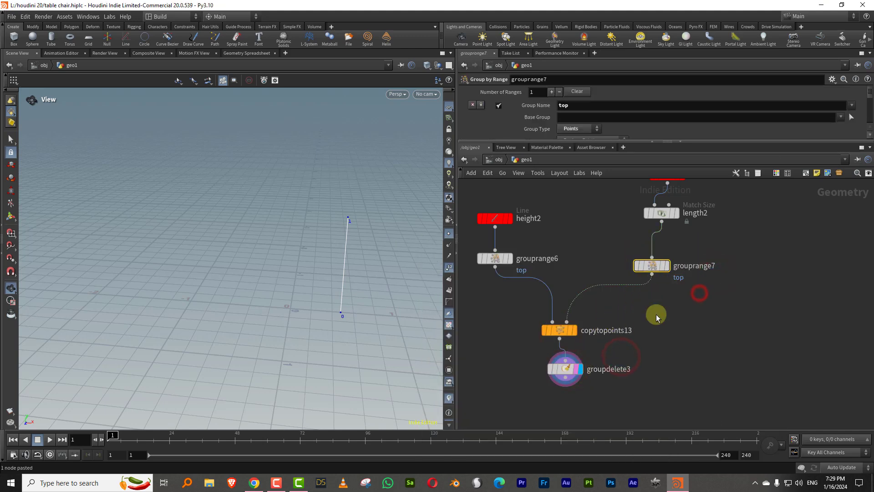
key("ctrl+c")
middle_click_drag(653, 329, 651, 287)
key("ctrl+v")
left_click_drag(663, 295, 614, 375)
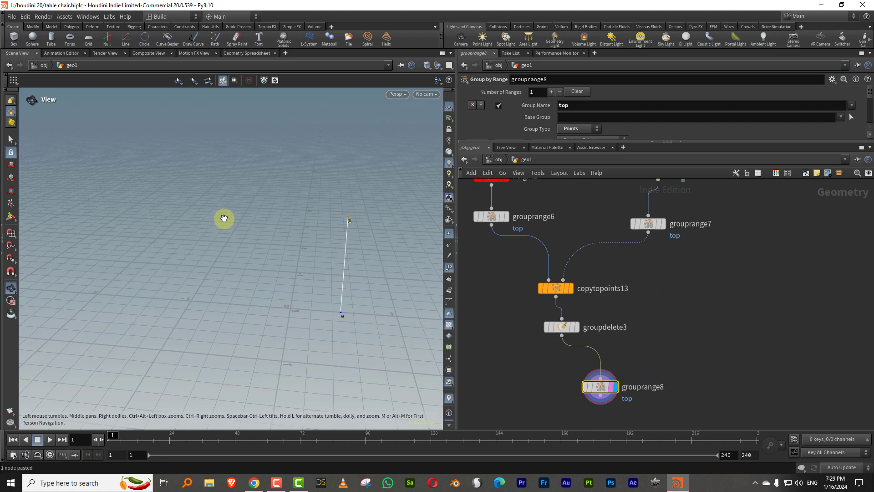
middle_click_drag(682, 305, 631, 355)
middle_click_drag(603, 327, 618, 307)
left_click_drag(582, 386, 596, 392)
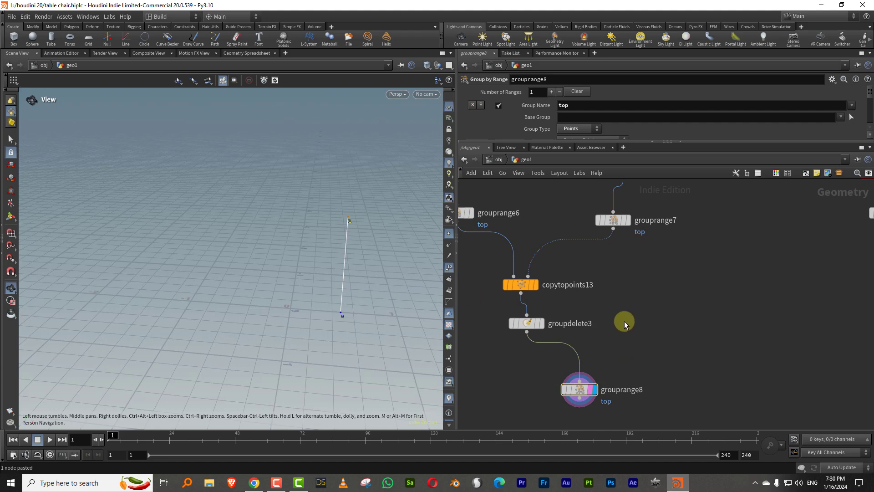
Add a second Copy to Points with grouprange7 as source and grouprange8 as target, and display it
key("Tab")
type("copy")
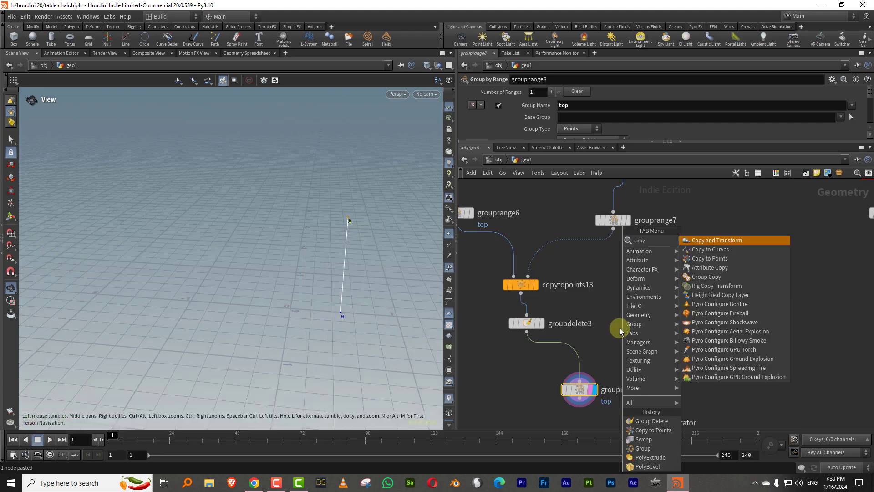
left_click(727, 258)
left_click(573, 378)
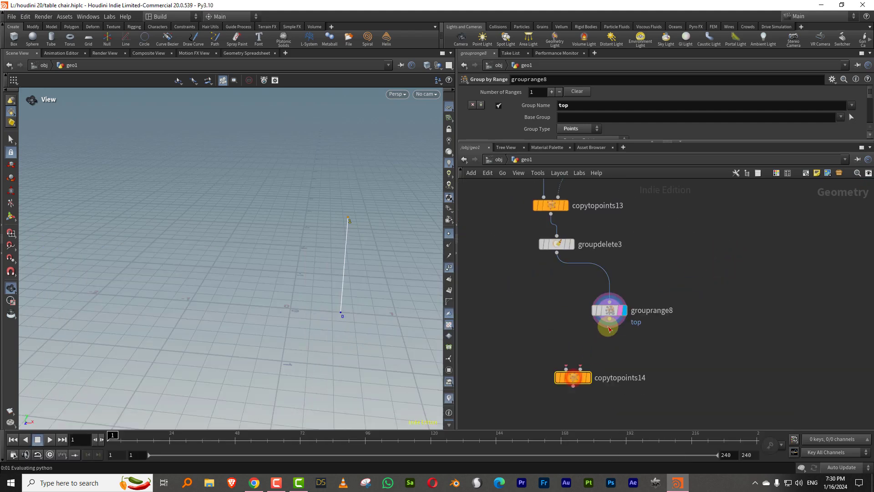
left_click(609, 318)
left_click(581, 368)
middle_click_drag(663, 268, 621, 398)
left_click(601, 282)
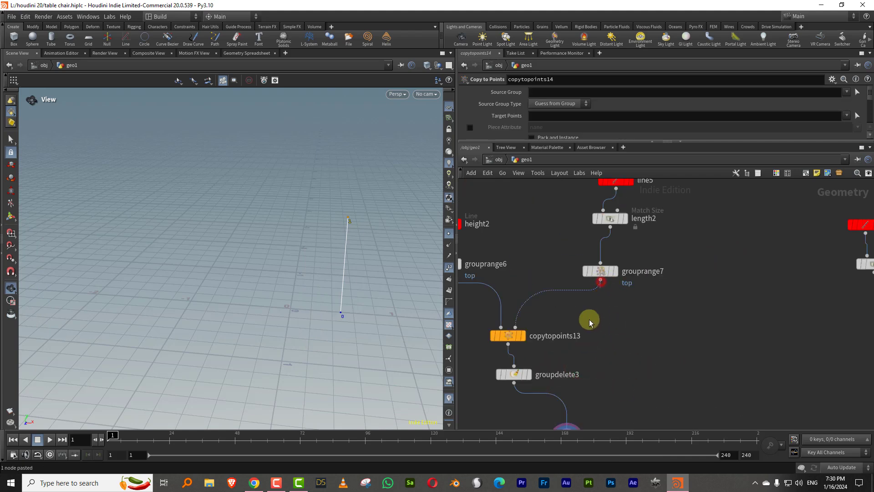
middle_click_drag(548, 419, 590, 310)
left_click(559, 374)
left_click(587, 399)
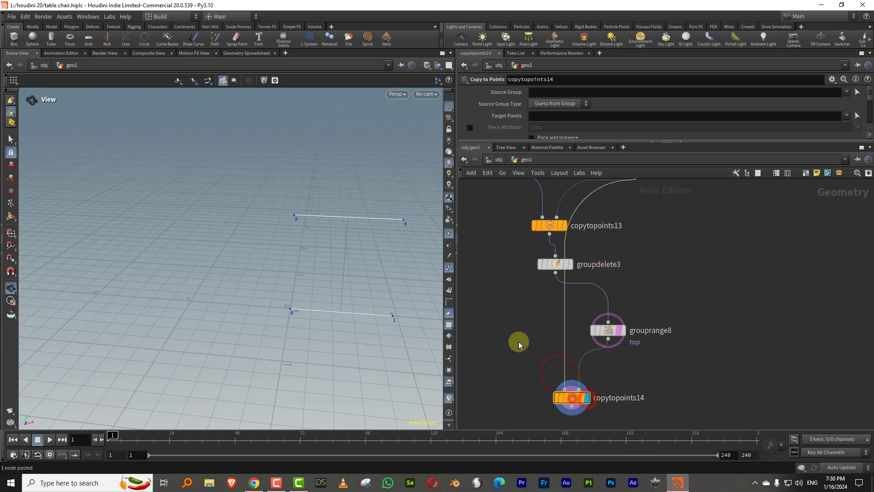
Insert a Match Size node on the wire from grouprange7 to copytopoints14
left_click_drag(574, 398, 518, 427)
middle_click_drag(611, 382, 623, 382)
left_click(623, 383)
key("Tab")
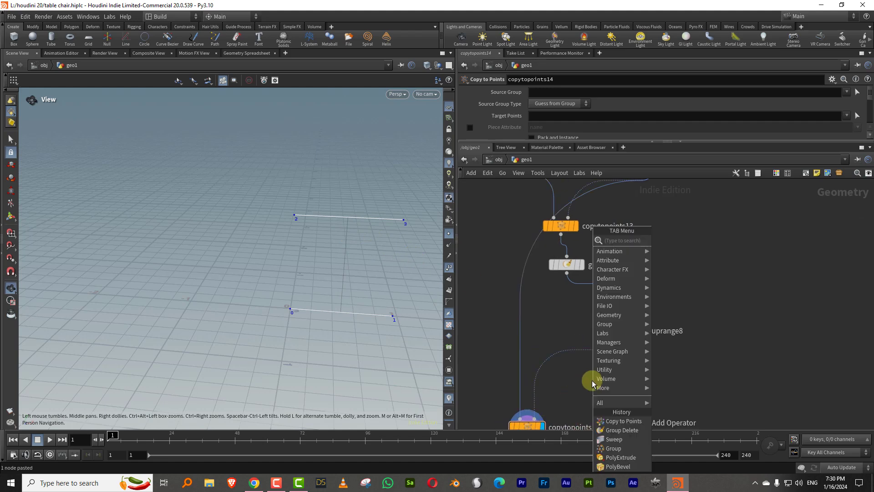
type("size")
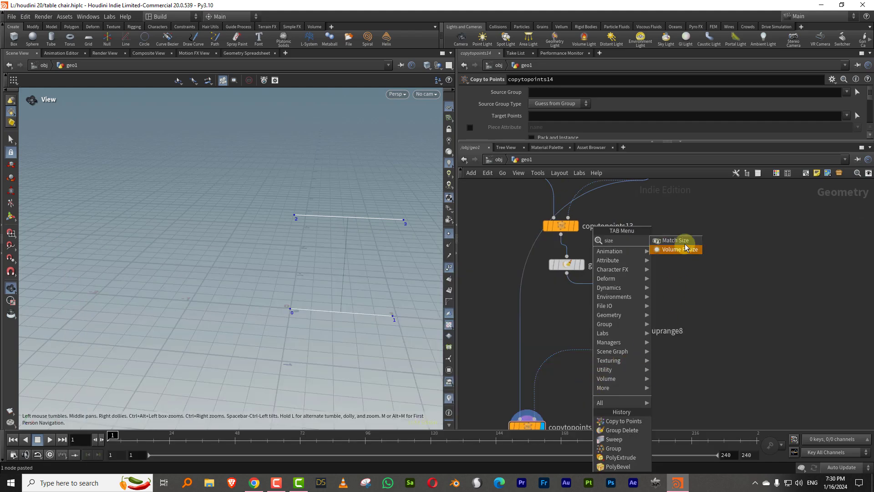
left_click(677, 240)
left_click(518, 335)
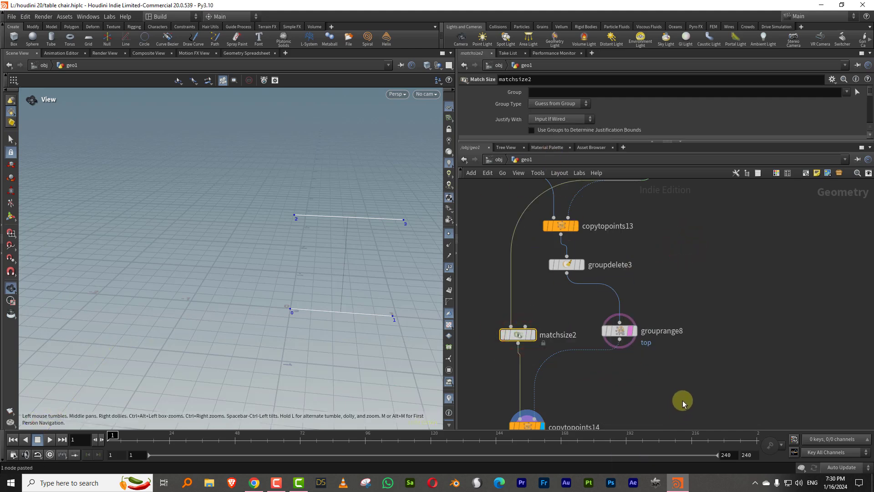
Set the X justification of matchsize2 to Max
left_click_drag(595, 142, 578, 277)
left_click(547, 202)
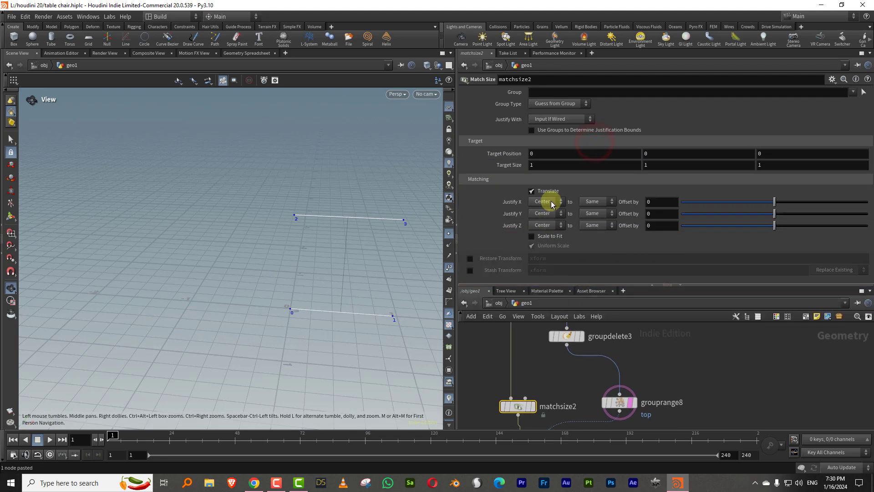
left_click(538, 220)
left_click(550, 201)
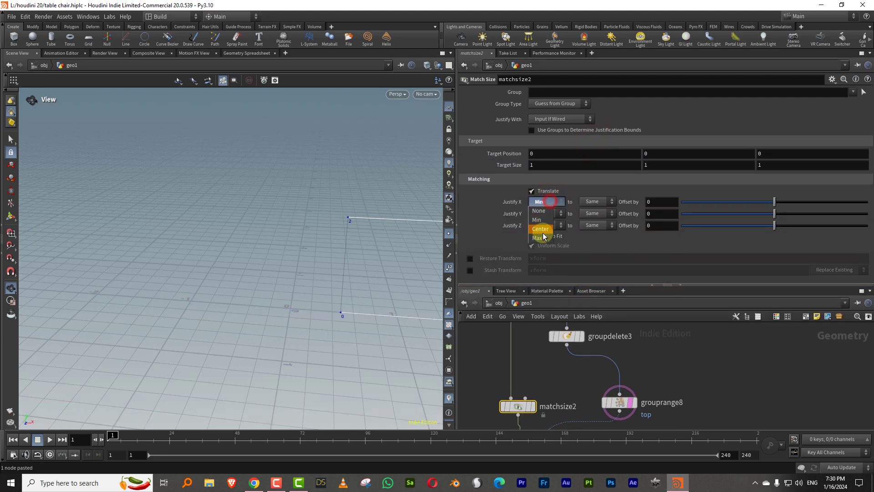
left_click(539, 238)
left_click_drag(599, 285, 615, 201)
Restrict copytopoints14 to the target point group top and move matchsize2 aside to tidy the wiring
middle_click_drag(598, 343, 632, 251)
left_click_drag(604, 341, 537, 404)
left_click(554, 118)
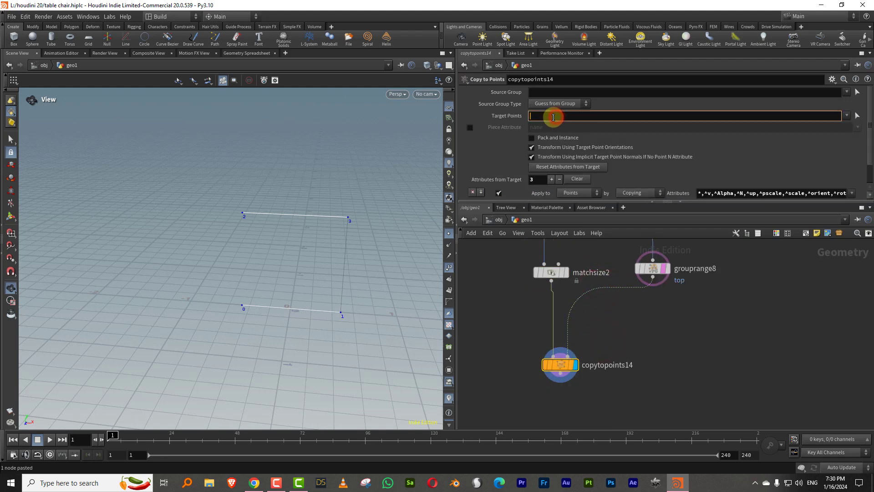
key("Return")
scroll(613, 351, "down", 3)
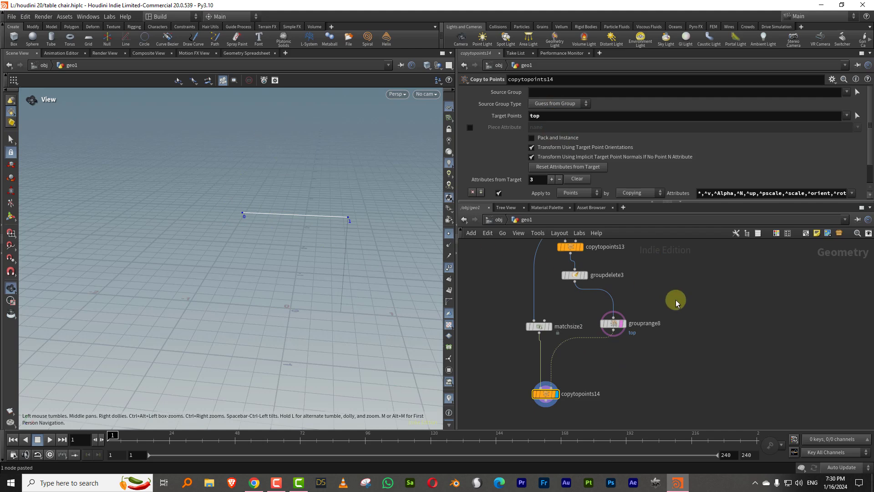
left_click_drag(539, 326, 510, 338)
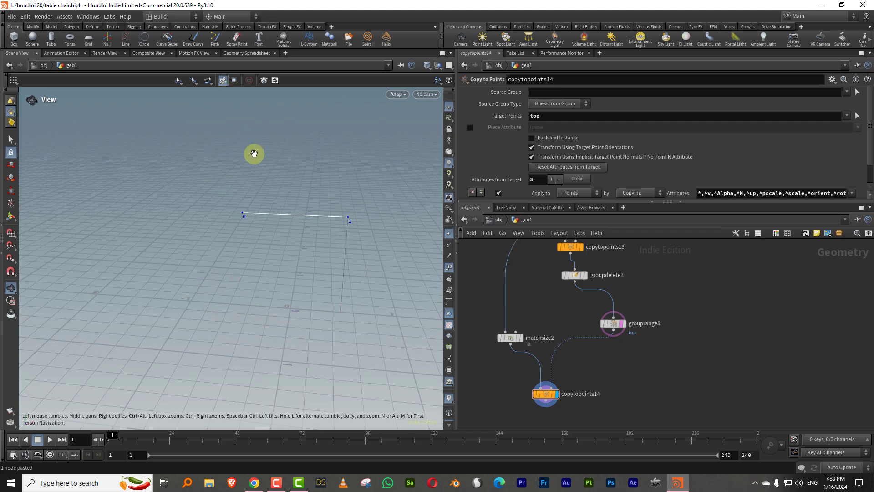
Add a Sort node below copytopoints14, display it and enable Reverse Point Sort
middle_click_drag(559, 351, 563, 326)
key("Tab")
type("sort")
left_click(642, 240)
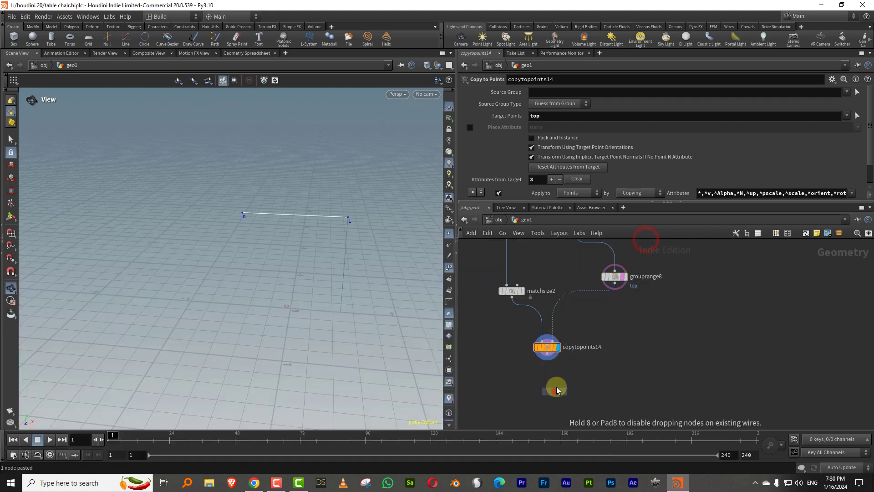
left_click(554, 390)
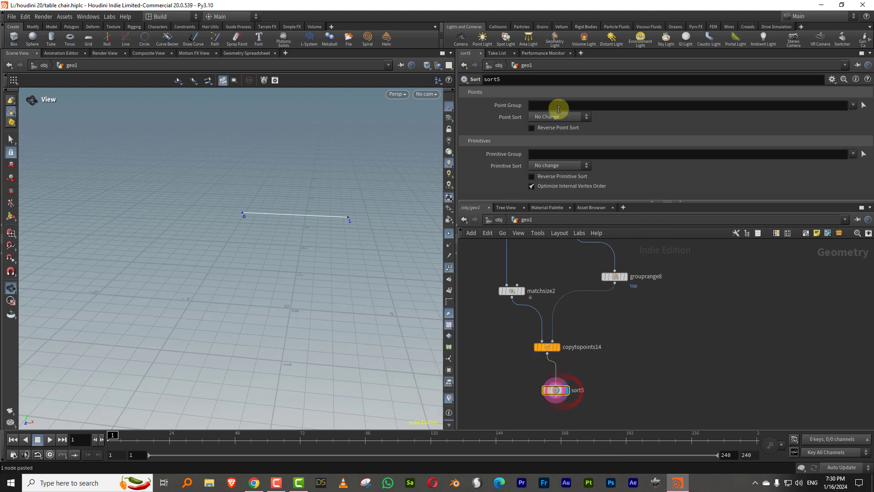
left_click(555, 127)
Duplicate the groupdelete3 and grouprange8 nodes together
middle_click_drag(639, 267, 625, 331)
left_click(602, 342)
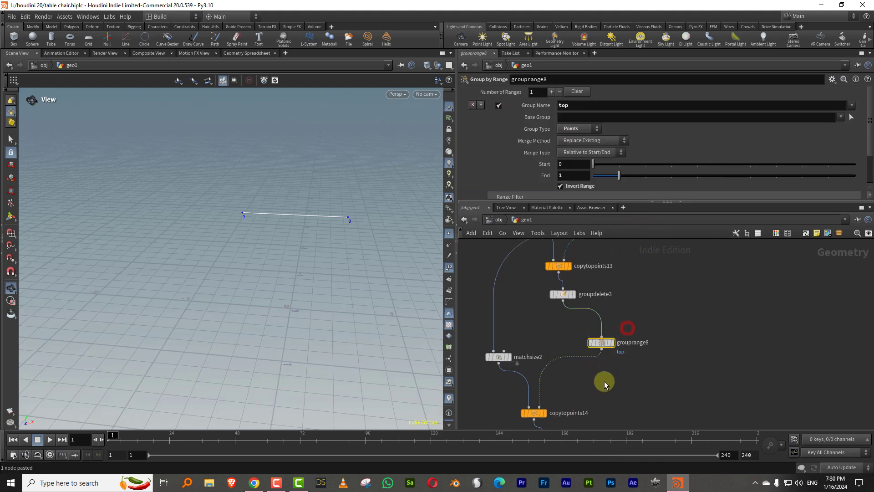
middle_click_drag(616, 410, 627, 326)
middle_click_drag(635, 269, 619, 342)
middle_click_drag(627, 291, 607, 319)
left_click_drag(541, 307, 574, 362)
middle_click_drag(630, 393, 609, 315)
scroll(609, 315, "down", 3)
key("ctrl+c")
key("ctrl+v")
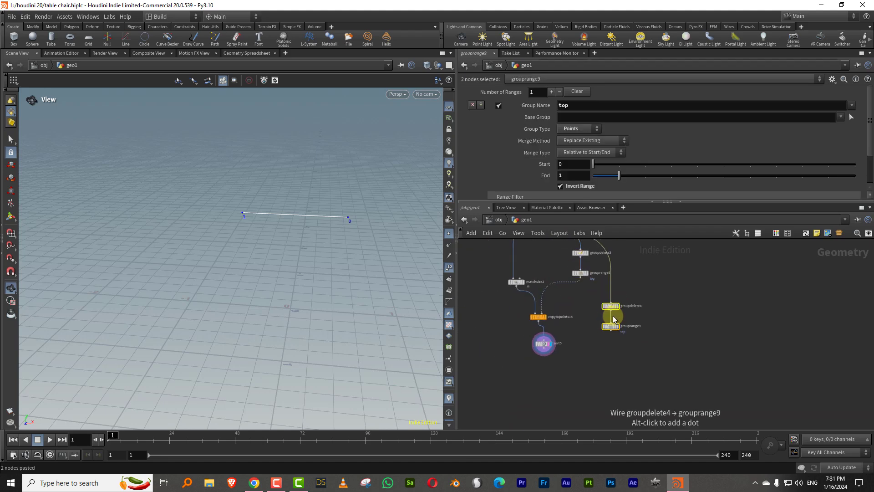
Connect the copied Group Delete and Group by Range pair below sort5, display grouprange9 and tidy the node layout
left_click_drag(579, 370, 579, 368)
scroll(560, 359, "up", 3)
left_click_drag(538, 343, 590, 370)
middle_click_drag(621, 355, 617, 296)
left_click(644, 313)
left_click(597, 353)
left_click_drag(643, 338, 584, 371)
middle_click_drag(553, 307, 545, 357)
left_click_drag(548, 361, 591, 409)
left_click_drag(608, 371, 587, 367)
middle_click_drag(592, 266, 563, 389)
middle_click_drag(604, 286, 621, 306)
Add a third Copy to Points node below the grouprange9 branch
key("Tab")
type("cop")
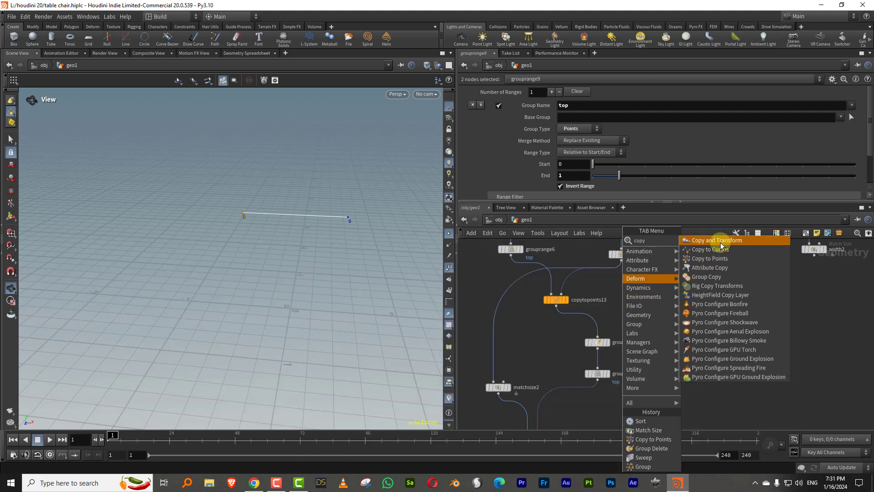
left_click(721, 266)
middle_click_drag(651, 427, 727, 229)
left_click(581, 392)
Color the height2 node green and the line6 node blue
middle_click_drag(563, 243, 564, 428)
middle_click_drag(549, 305, 529, 441)
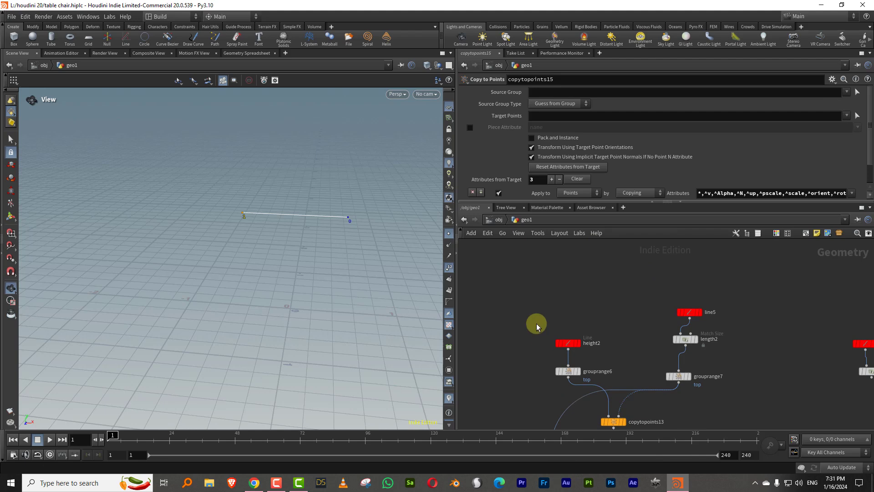
left_click_drag(535, 316, 602, 357)
key("c")
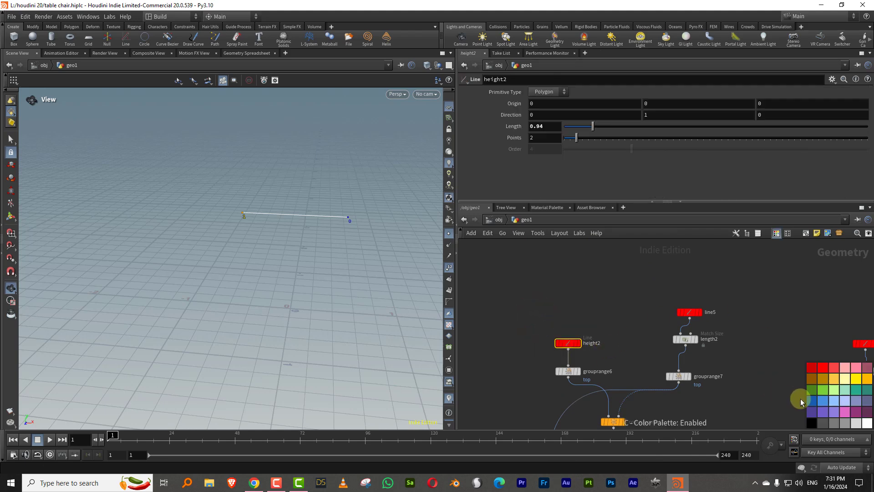
left_click(858, 382)
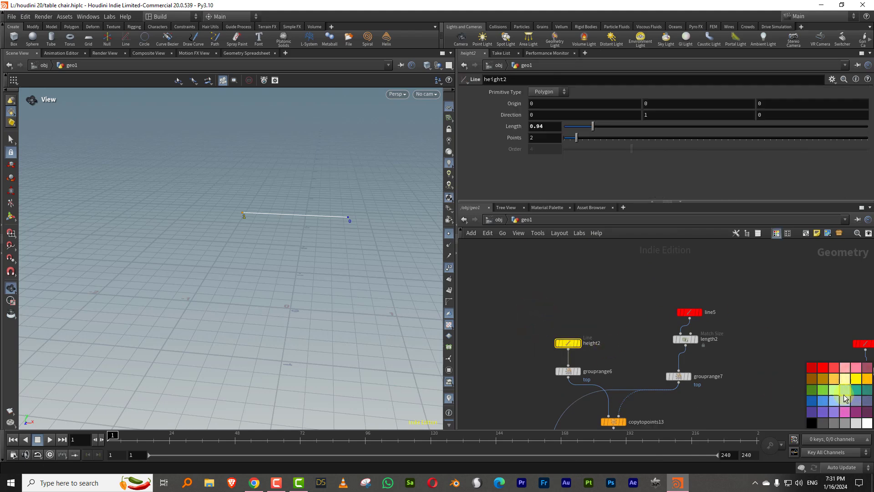
middle_click_drag(790, 324, 698, 314)
left_click_drag(746, 313, 807, 356)
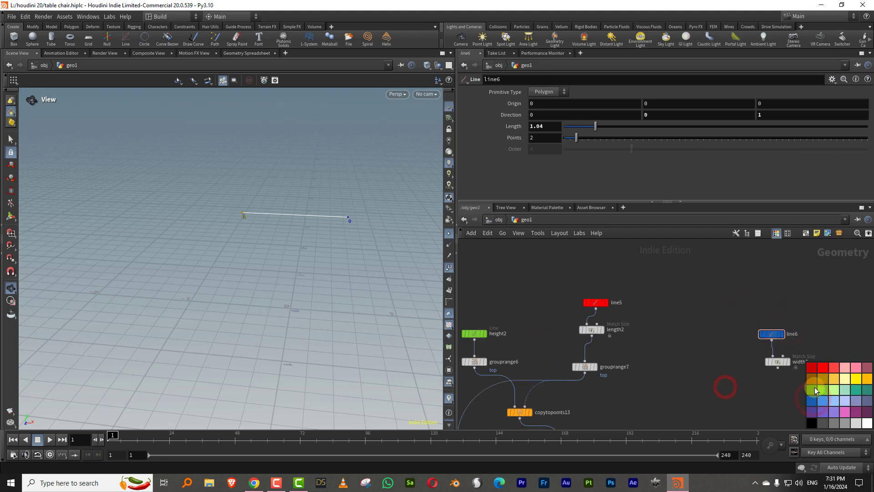
left_click(832, 400)
key("c")
Connect grouprange6 as the source and grouprange9 as the target of copytopoints15
scroll(710, 386, "down", 2)
middle_click_drag(711, 386, 738, 348)
middle_click_drag(699, 395, 714, 288)
middle_click_drag(684, 377, 713, 300)
left_click(636, 392)
middle_click_drag(572, 288, 596, 446)
left_click(621, 310)
middle_click_drag(582, 381, 591, 288)
middle_click_drag(588, 363, 591, 285)
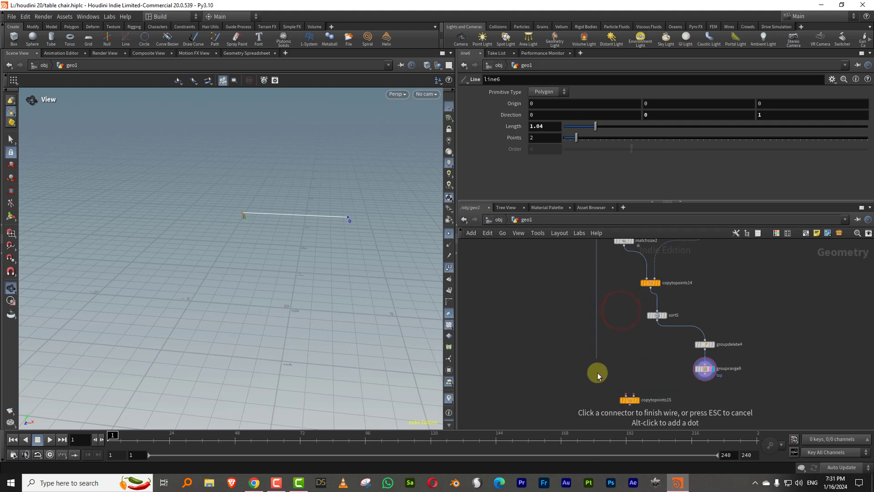
left_click(611, 398)
left_click_drag(630, 399, 615, 403)
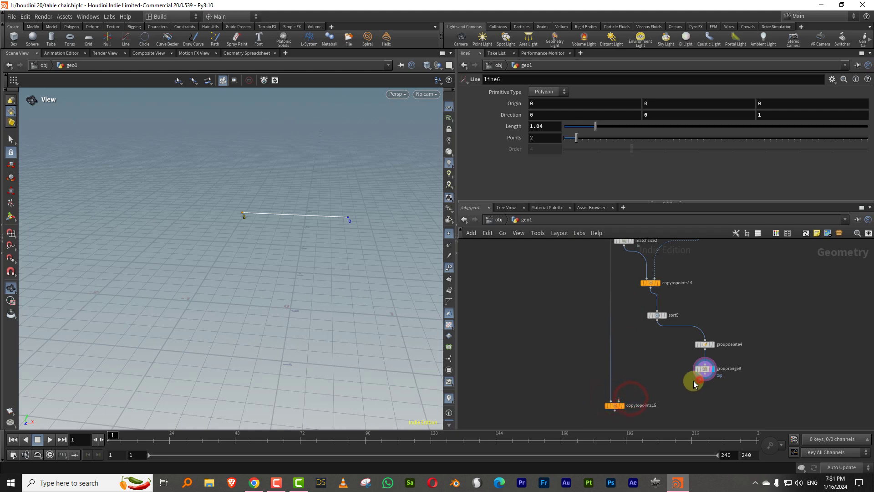
left_click(704, 376)
left_click(619, 401)
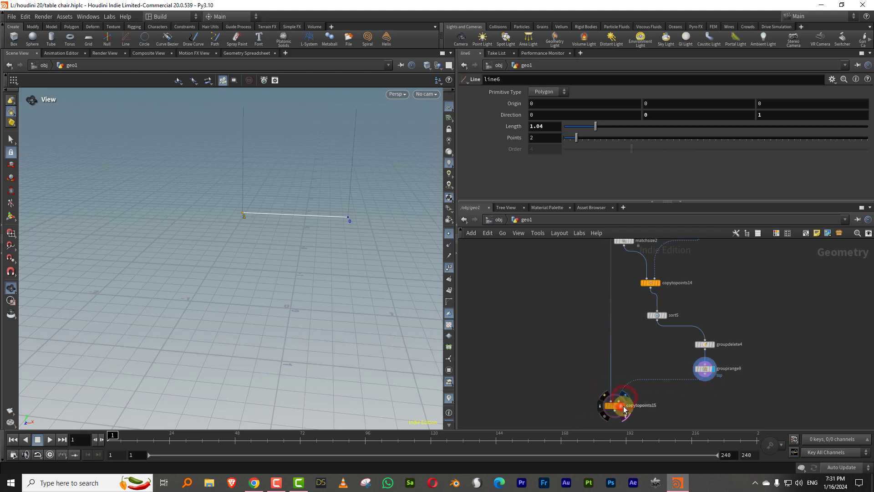
Display copytopoints15 and restrict it to the target point group top
left_click(617, 411)
left_click(537, 115)
type("top")
key("Return")
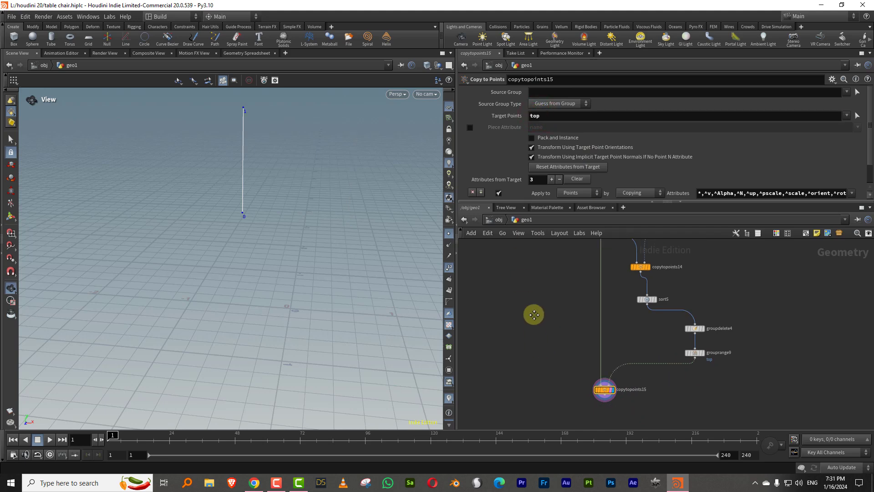
Add a Merge node to the chair network and enlarge the network area
key("Tab")
type("mer")
left_click(635, 240)
left_click(700, 368)
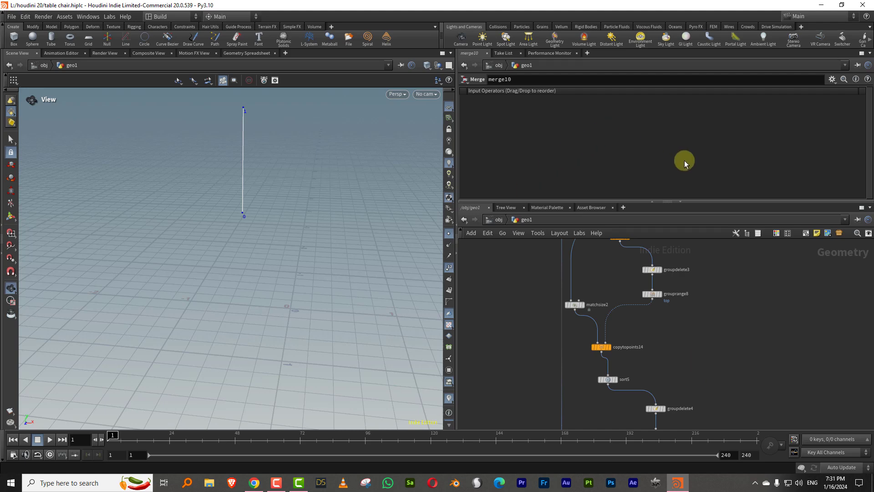
left_click_drag(708, 202, 705, 172)
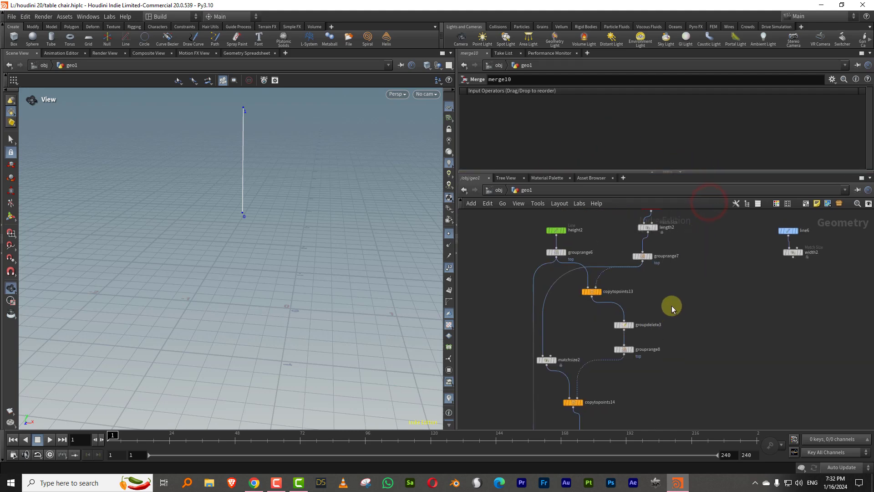
Reposition the groupdelete3 and grouprange8 nodes and connect the output of grouprange7 to merge10
left_click_drag(654, 286, 616, 302)
left_click(650, 280)
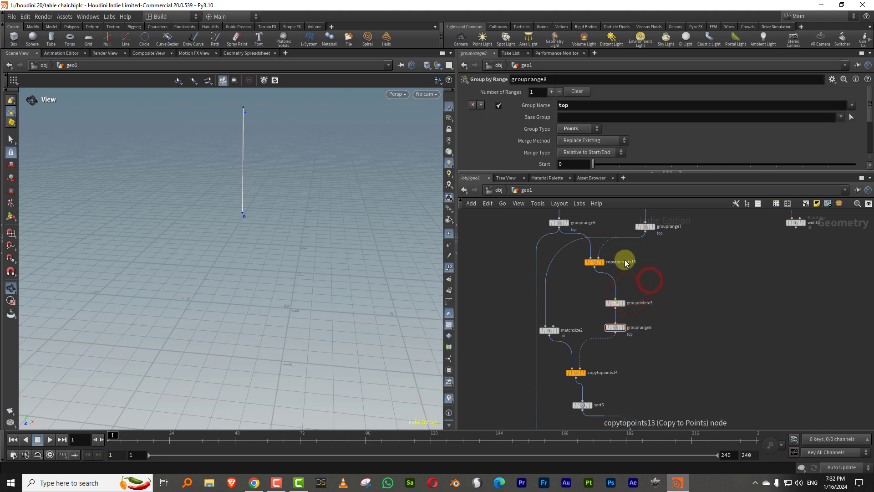
left_click(615, 301)
middle_click_drag(654, 306, 675, 124)
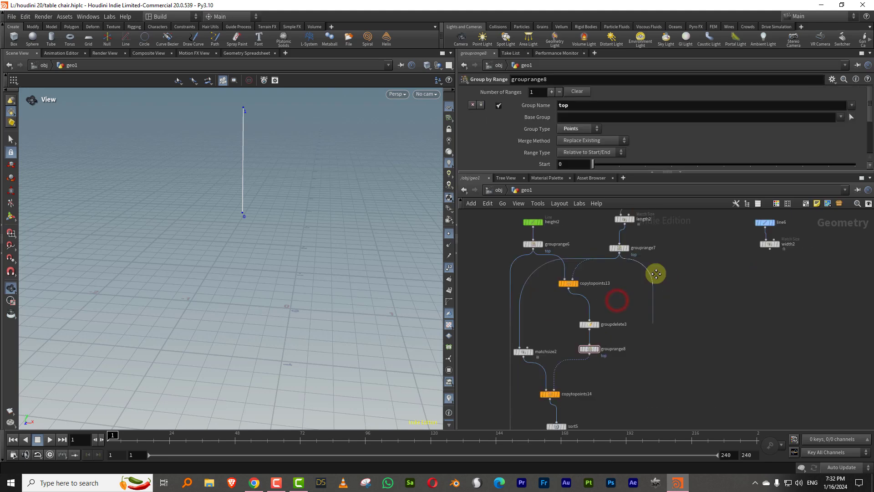
middle_click_drag(668, 318, 683, 247)
left_click_drag(627, 336, 649, 336)
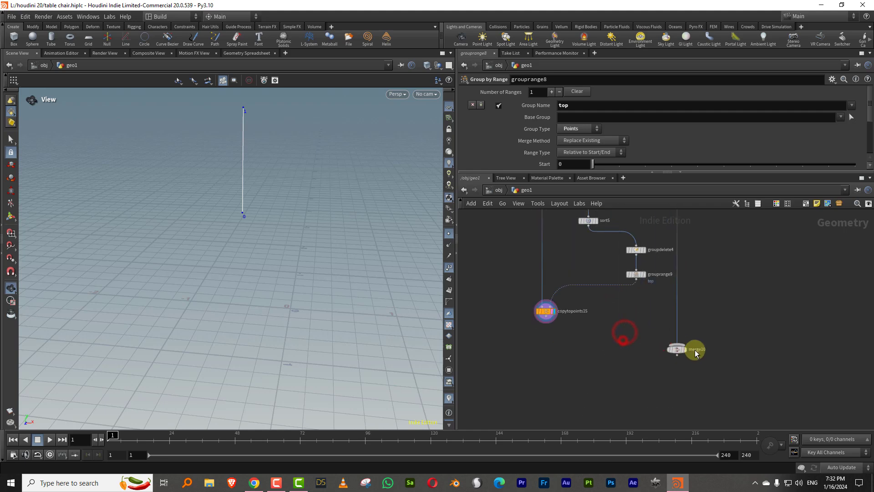
left_click(660, 357)
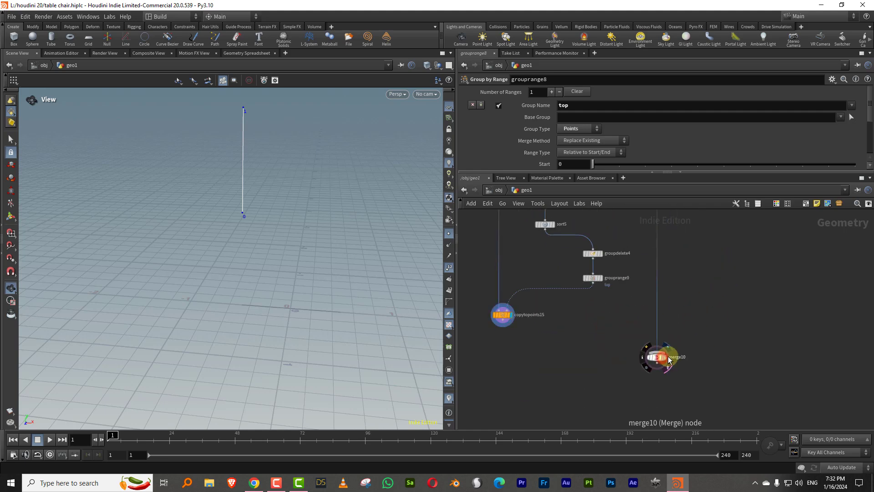
Connect the output of grouprange8 as another input of merge10
scroll(613, 306, "up", 5)
scroll(613, 306, "up", 4)
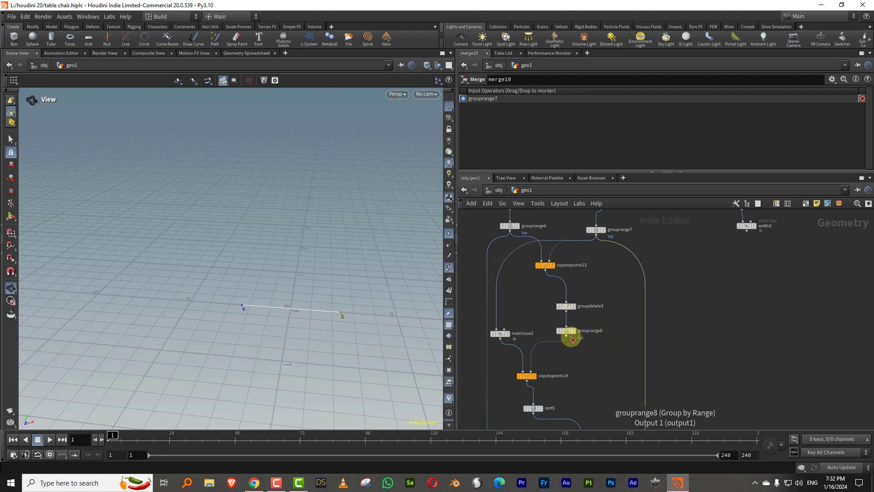
left_click(570, 338)
scroll(670, 319, "down", 5)
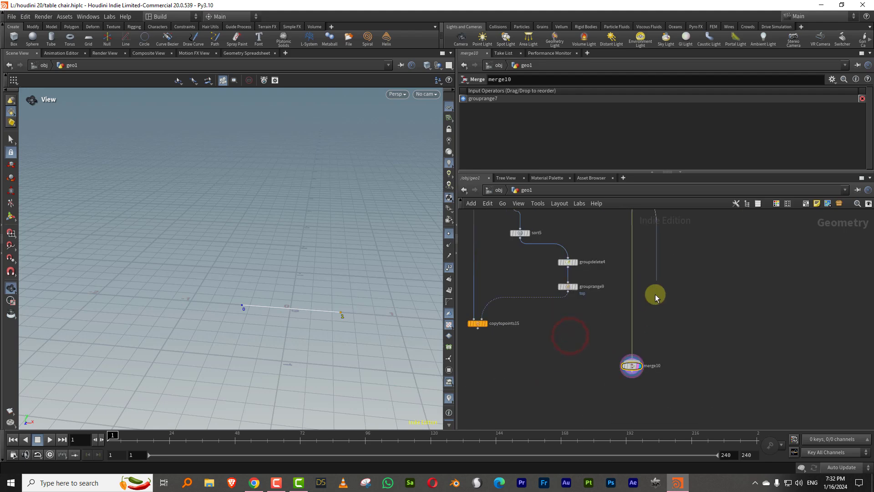
left_click(650, 358)
Reposition the groupdelete4 and grouprange9 nodes and connect the output of grouprange9 to merge10
scroll(620, 288, "up", 3)
left_click_drag(601, 304, 564, 361)
left_click_drag(580, 345, 543, 343)
left_click(565, 360)
left_click(541, 349)
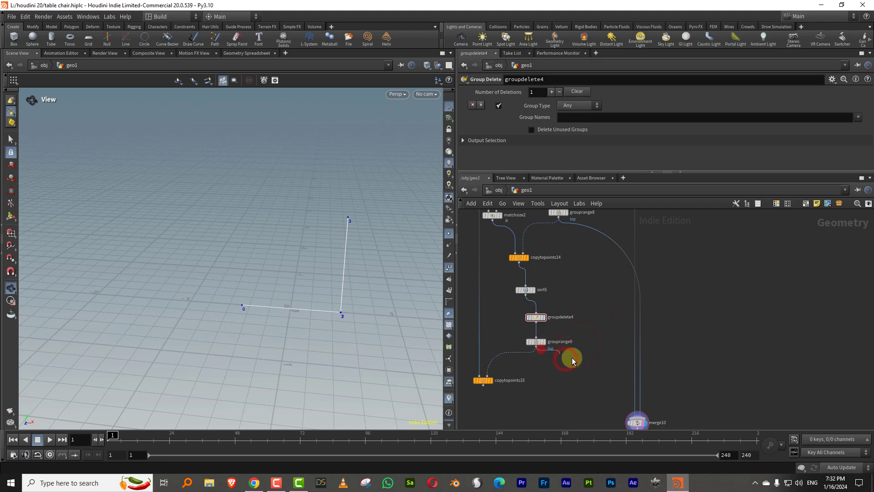
left_click(646, 408)
Connect the output of copytopoints15 to merge10 and inspect the merged chair profile in the viewport
middle_click_drag(616, 366, 649, 285)
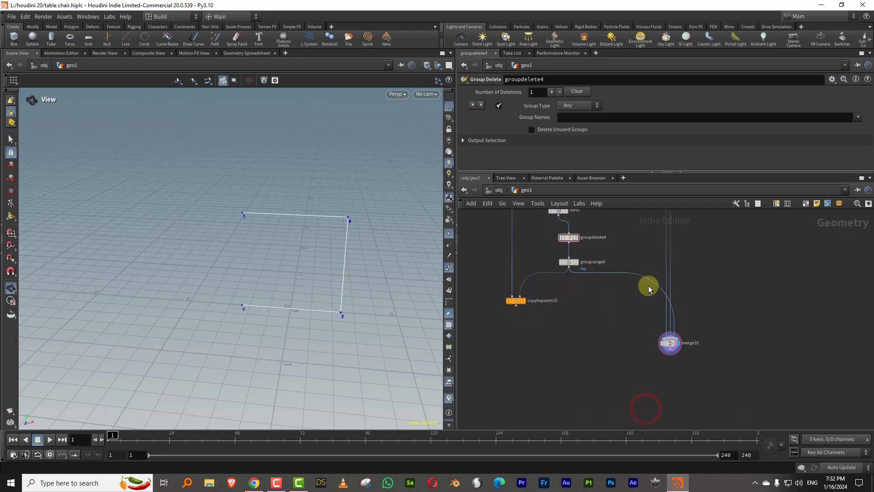
left_click(521, 313)
left_click(688, 341)
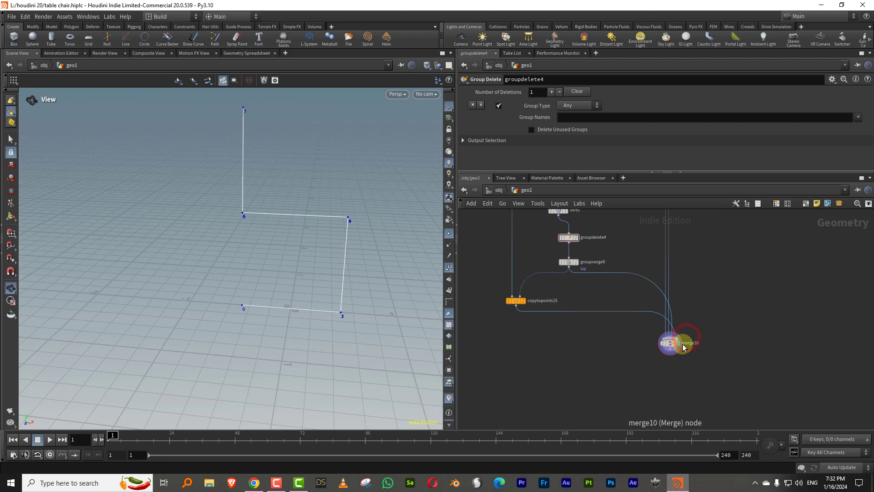
scroll(288, 313, "up", 3)
middle_click_drag(357, 273, 260, 316)
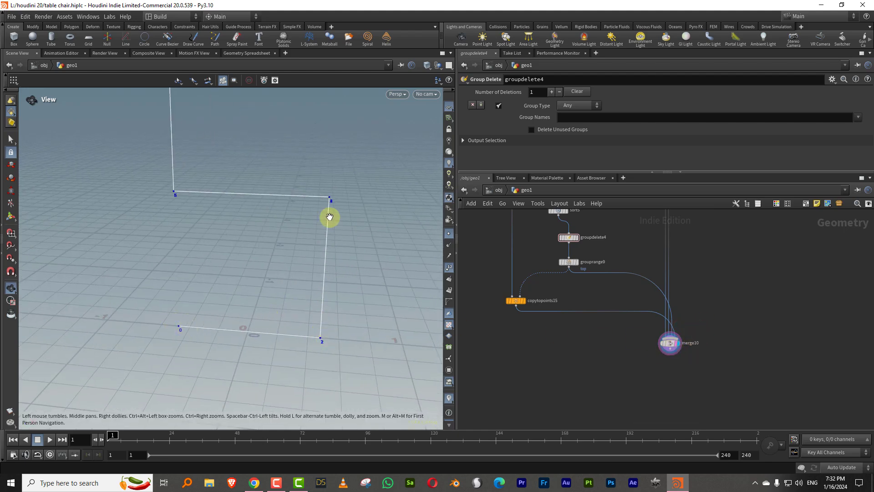
middle_click_drag(183, 228, 167, 360)
middle_click_drag(200, 265, 215, 193)
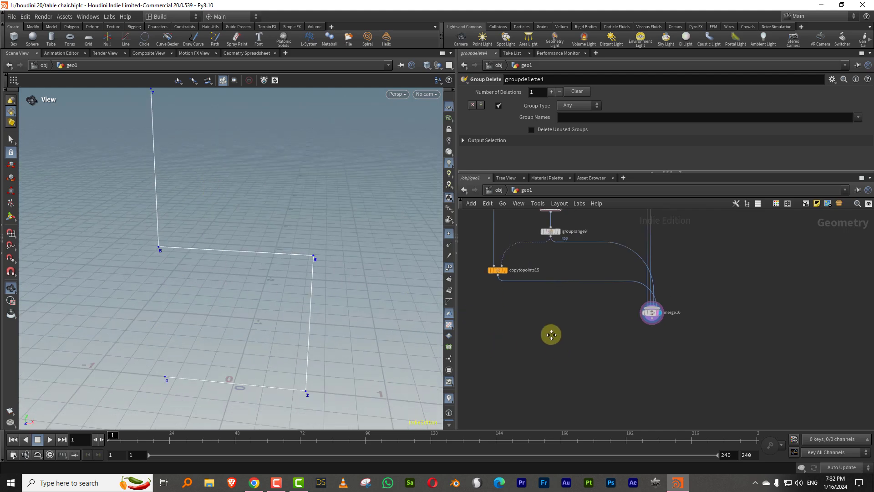
Add a Fuse node beneath merge10, wire it to the merge output and display it
key("Tab")
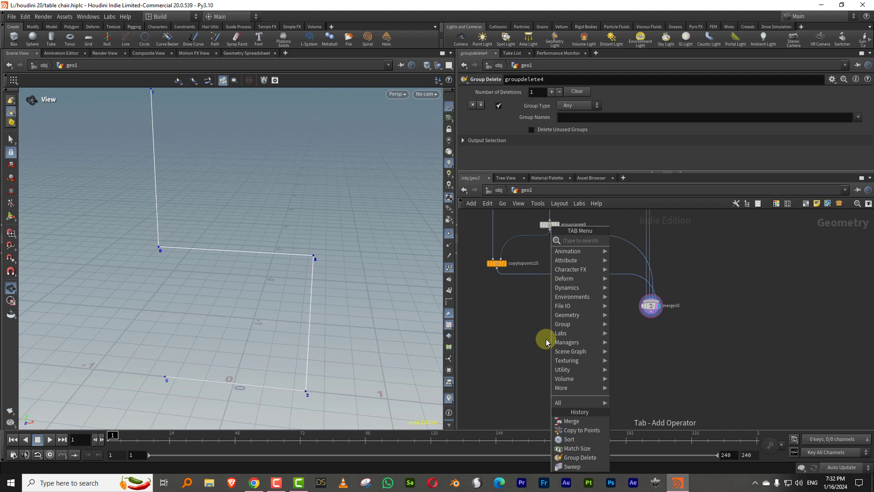
type("fus")
left_click(638, 238)
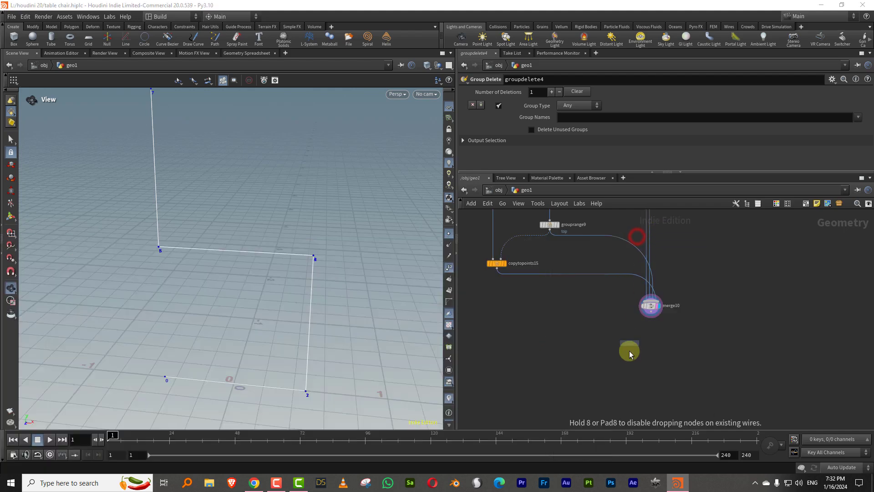
left_click(631, 353)
left_click(651, 313)
left_click(634, 353)
left_click(642, 356)
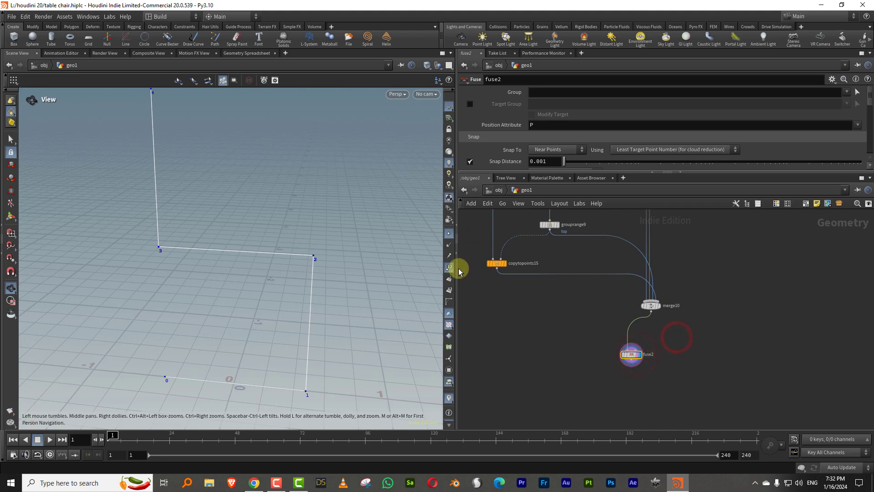
Turn on primitive numbers in the viewport, then add a Join node wired after fuse2 and display it
left_click(449, 290)
left_click_drag(353, 292, 258, 356)
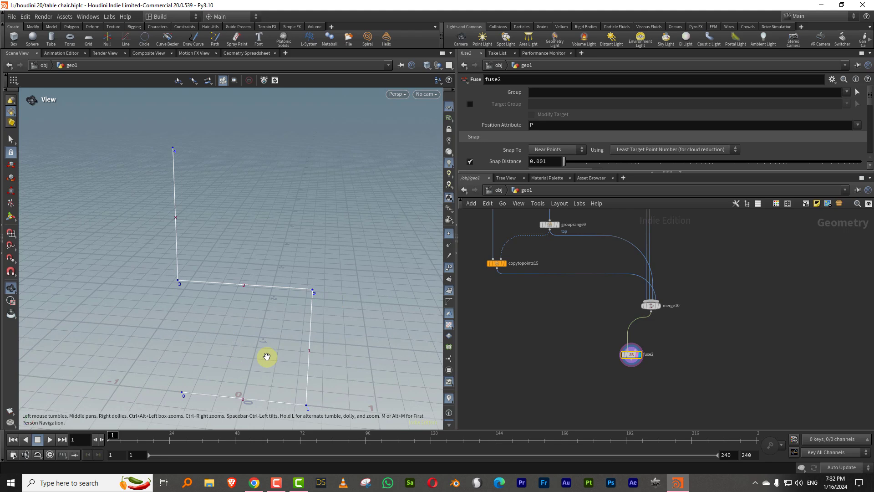
key("Tab")
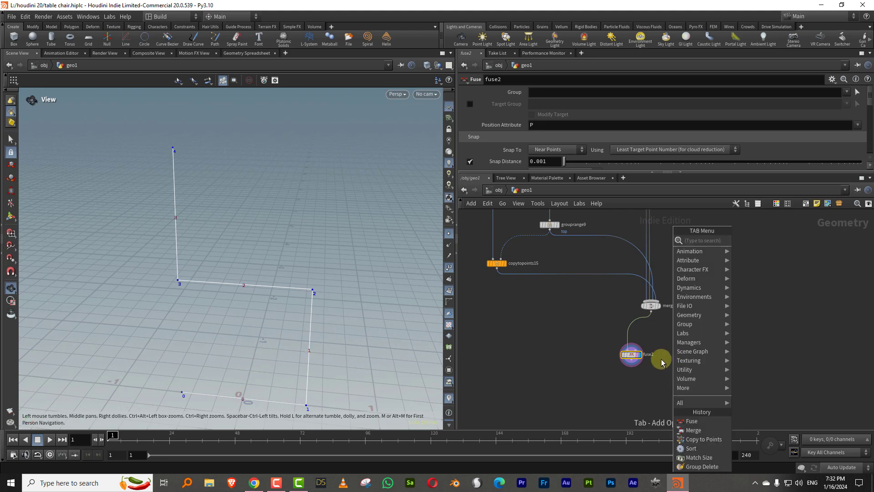
type("join")
left_click(759, 241)
left_click(628, 402)
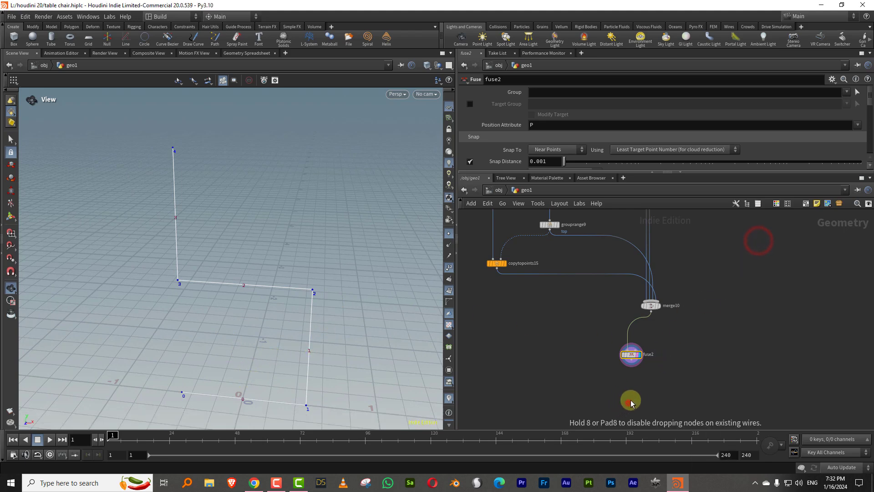
left_click(629, 406)
left_click(636, 404)
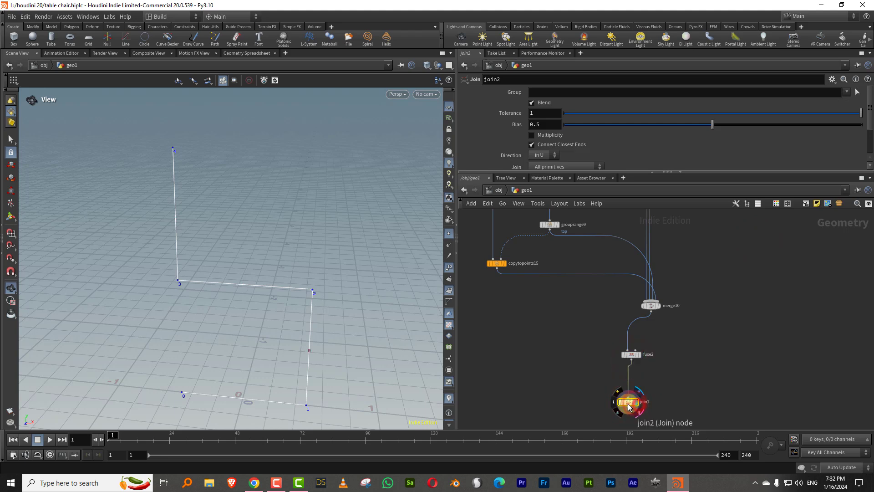
Delete the fuse2 node and move join2 up so it follows merge10 directly
left_click(532, 144)
left_click(625, 349)
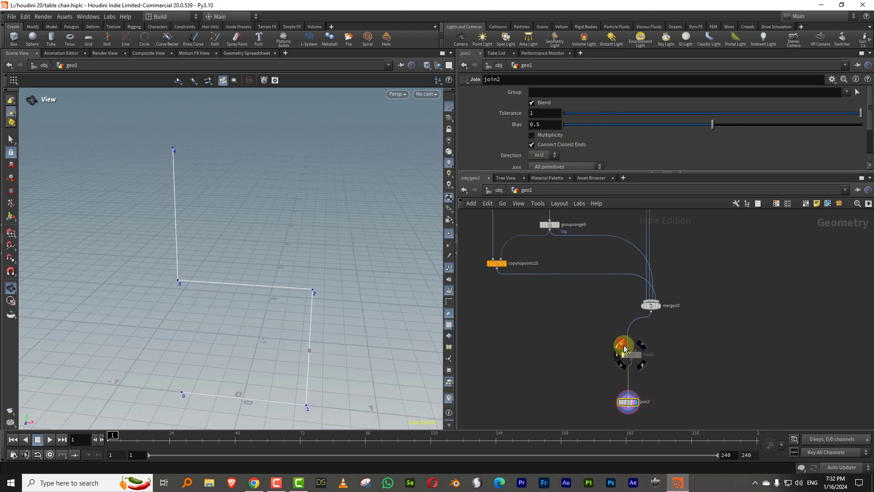
left_click(650, 354)
key("Delete")
left_click_drag(631, 395, 642, 347)
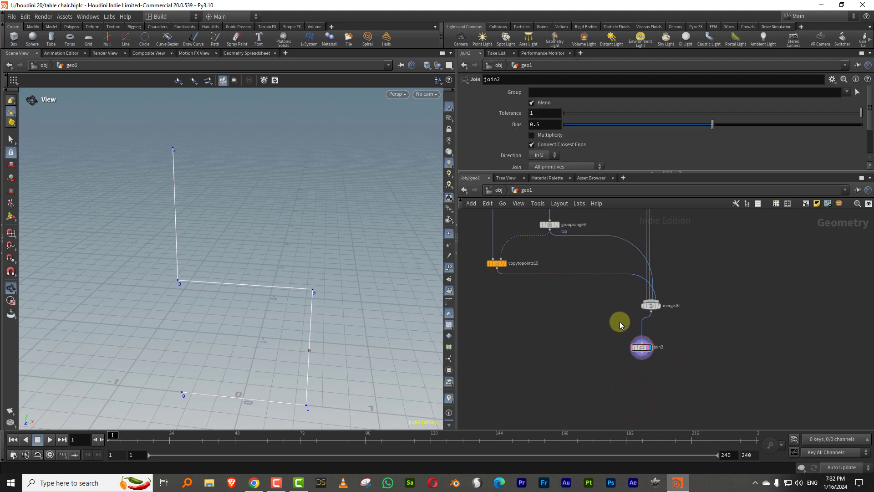
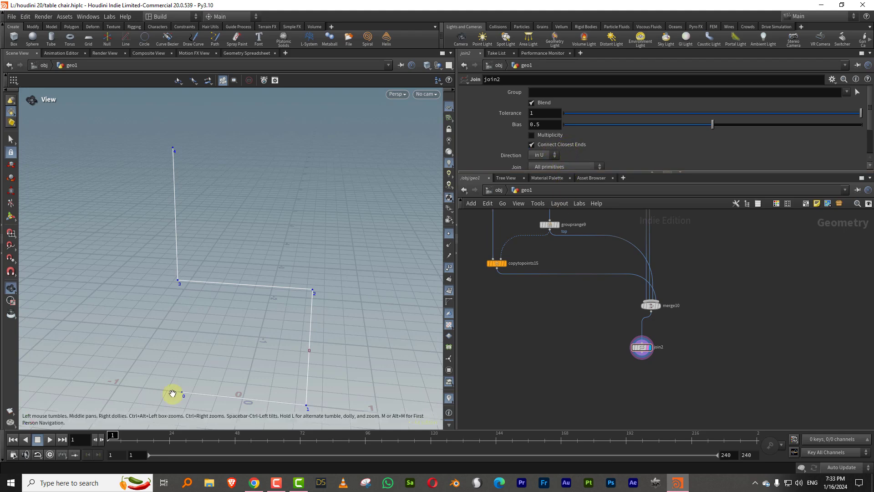
Bypass the sort5 node and re-enable it to compare its effect on the joined profile line
middle_click_drag(559, 212, 554, 334)
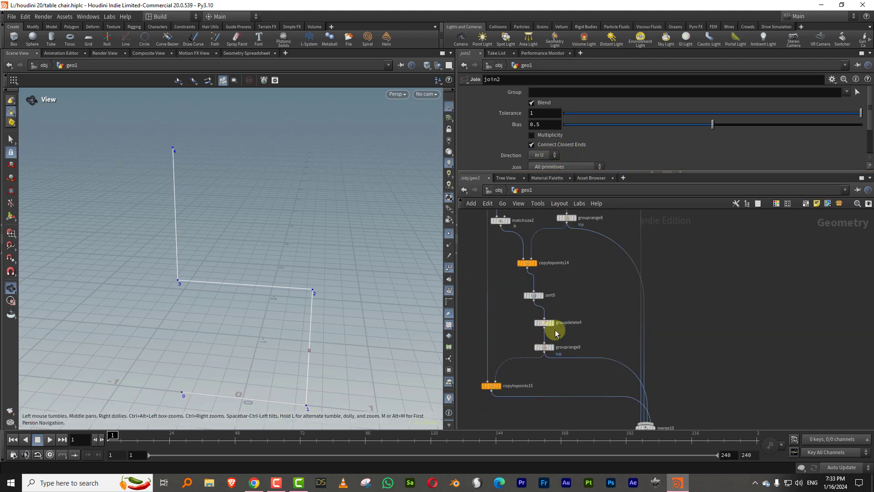
left_click(535, 297)
left_click(524, 287)
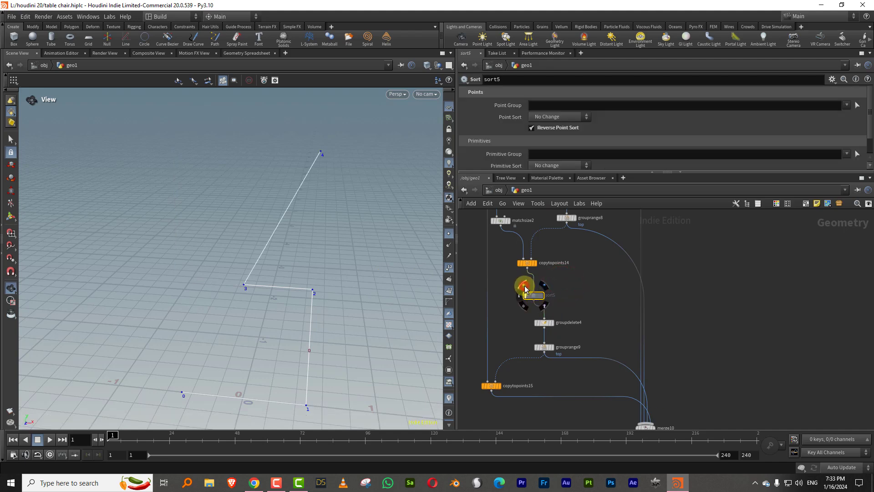
left_click(524, 287)
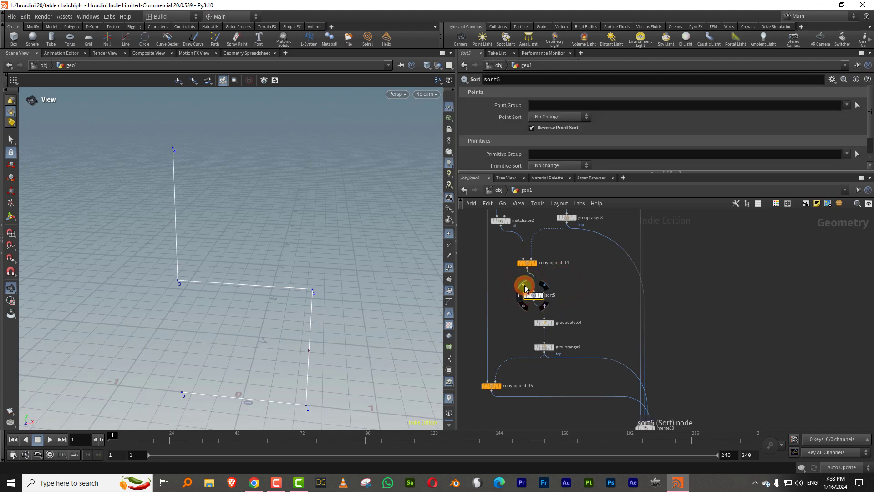
left_click(524, 287)
scroll(652, 369, "down", 2)
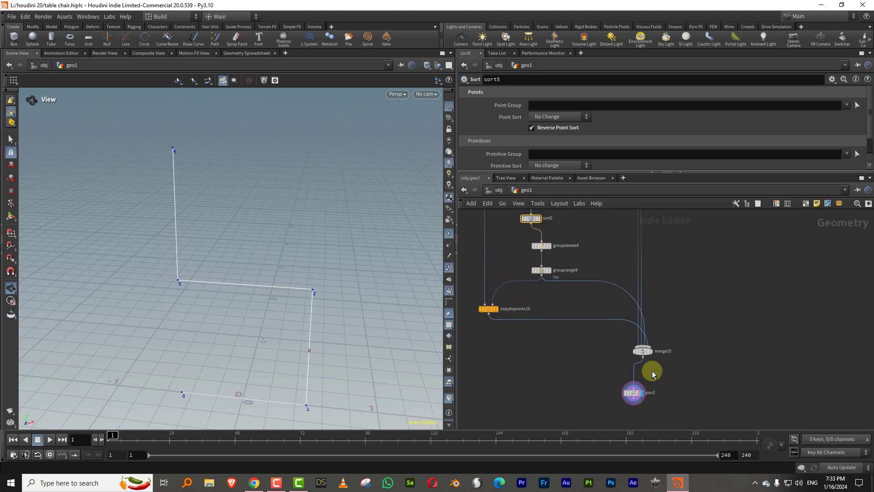
mouse_move(569, 351)
middle_mouse_down()
mouse_move(603, 324)
mouse_move(582, 354)
middle_mouse_up()
key("Tab")
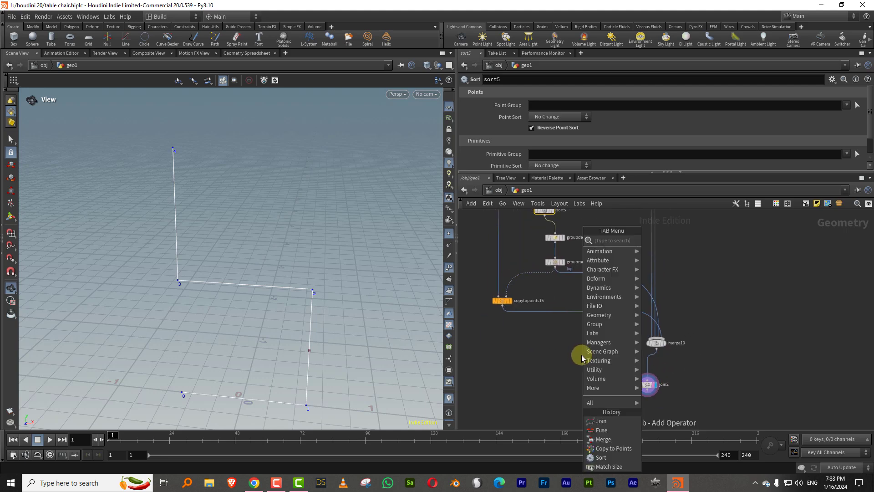
type("bev")
left_click(672, 240)
middle_click_drag(684, 348, 685, 275)
left_click(644, 357)
left_click(644, 358)
left_click(653, 356)
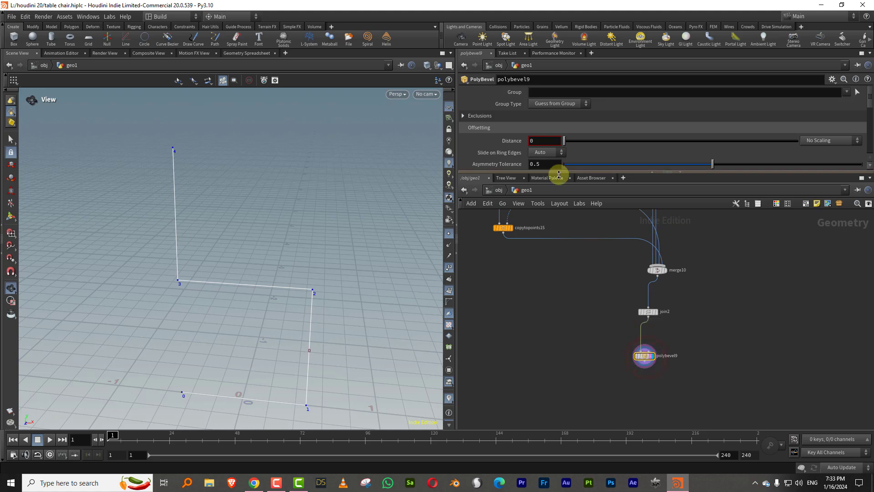
key("Delete")
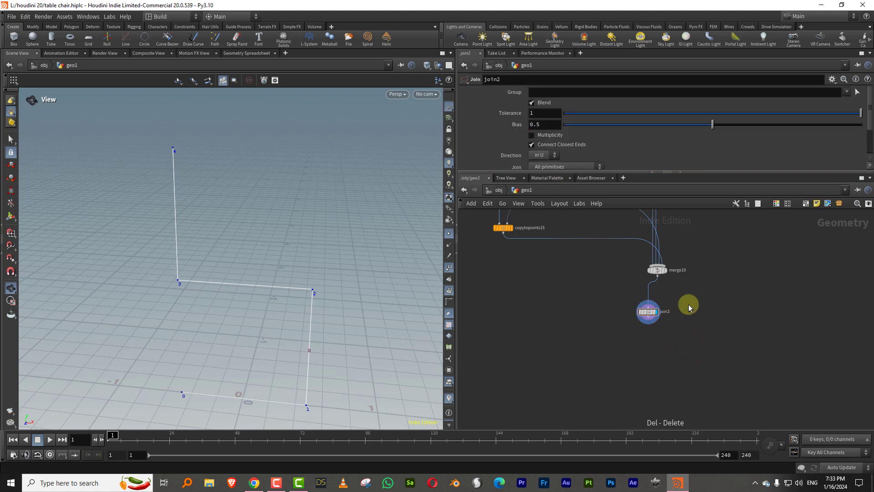
Move the line6 and width2 nodes down beside join2 in the network
middle_click_drag(689, 306, 648, 369)
left_click_drag(333, 314, 221, 295)
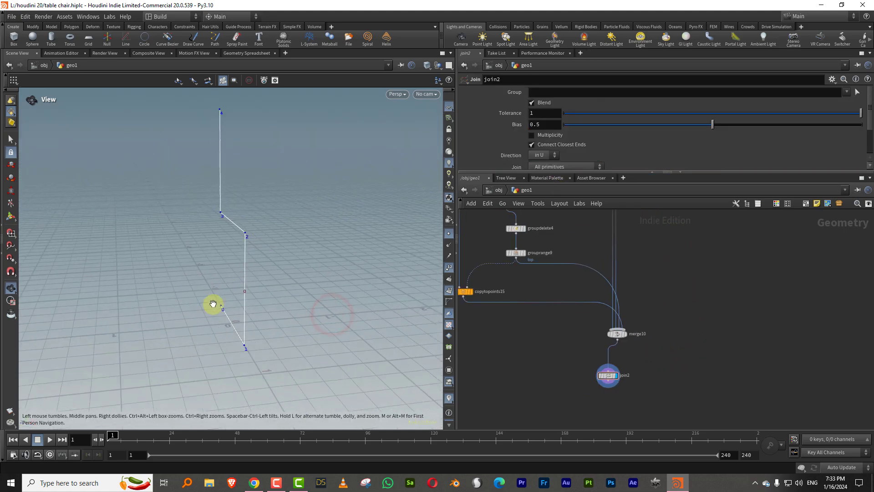
middle_click_drag(693, 292, 633, 384)
scroll(627, 345, "down", 3)
middle_click_drag(621, 345, 599, 452)
left_click_drag(605, 288, 644, 347)
scroll(638, 296, "down", 3)
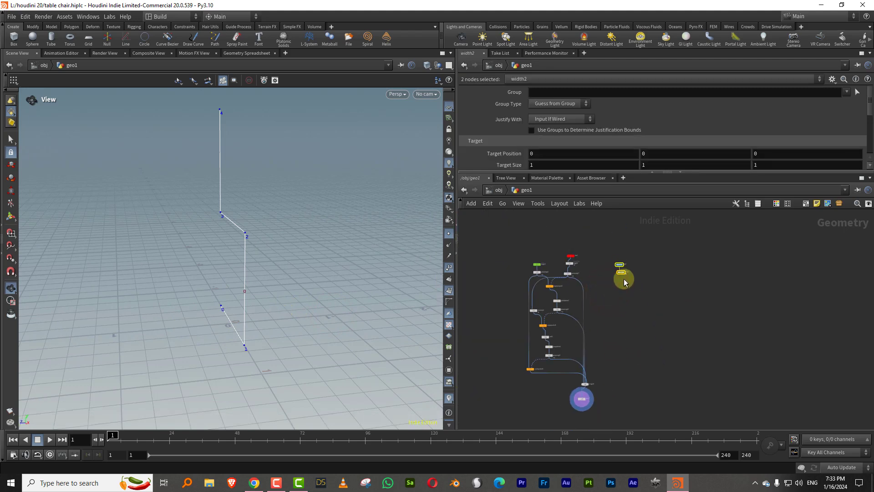
left_click_drag(622, 275, 610, 398)
scroll(637, 337, "up", 5)
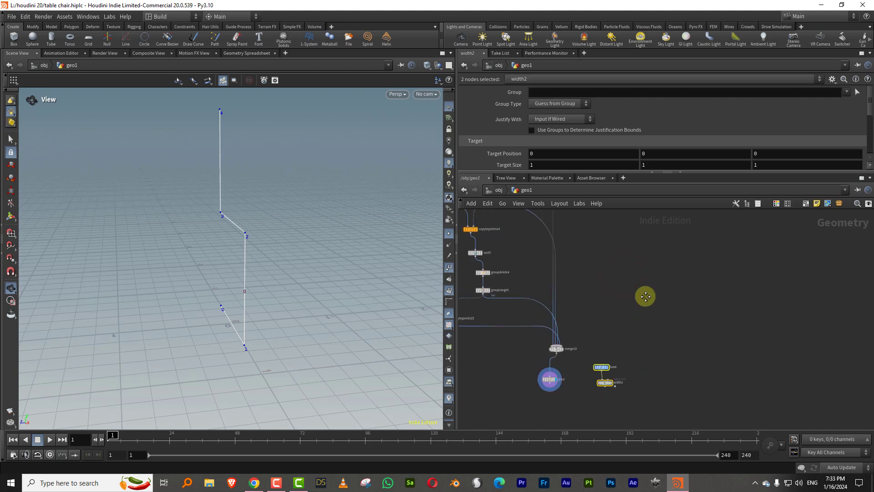
Add a Copy to Points node below join2 and width2
key("Tab")
type("copy")
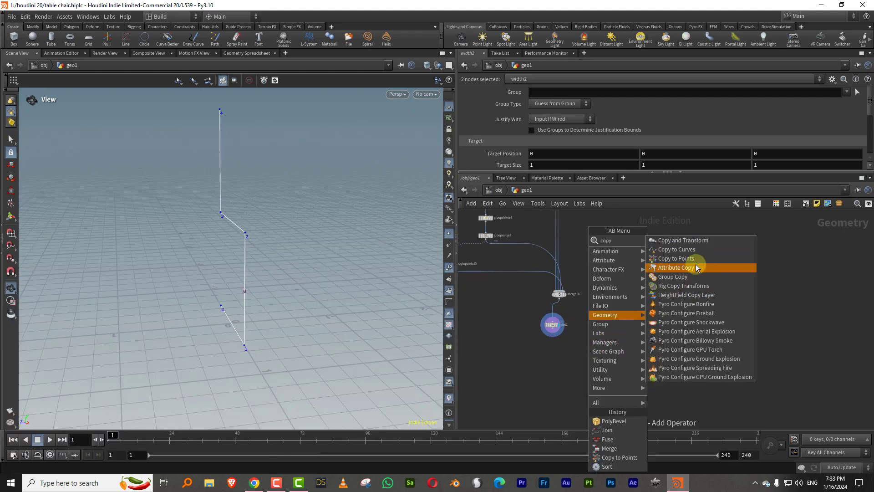
left_click(695, 263)
left_click(583, 373)
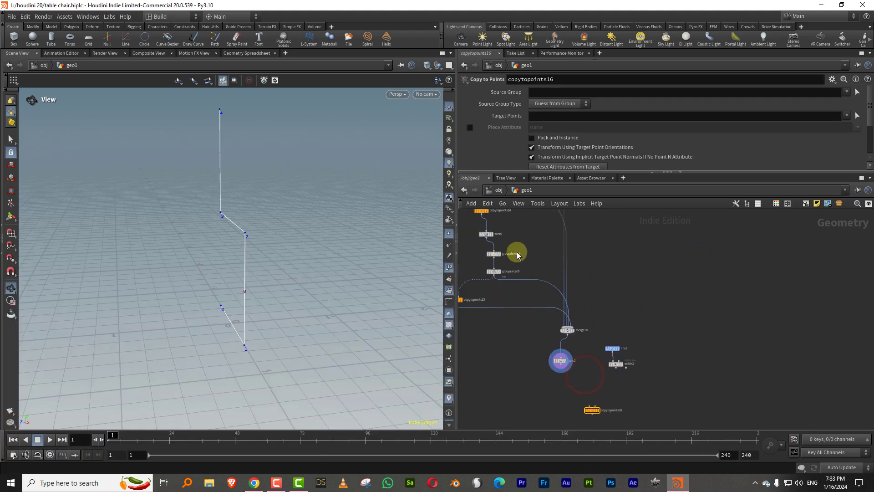
Duplicate groupdelete4, wire the displayed copy after join2 and set its group names to *
left_click(512, 253)
middle_click_drag(598, 297, 599, 258)
key("ctrl+v")
left_click(605, 274)
scroll(569, 321, "up", 3)
left_click_drag(568, 319, 593, 364)
left_click(577, 119)
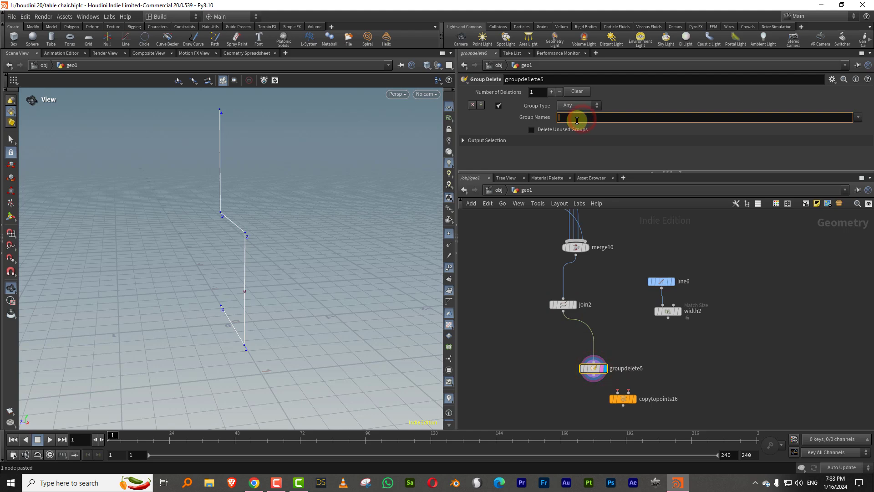
middle_click_drag(645, 266, 657, 347)
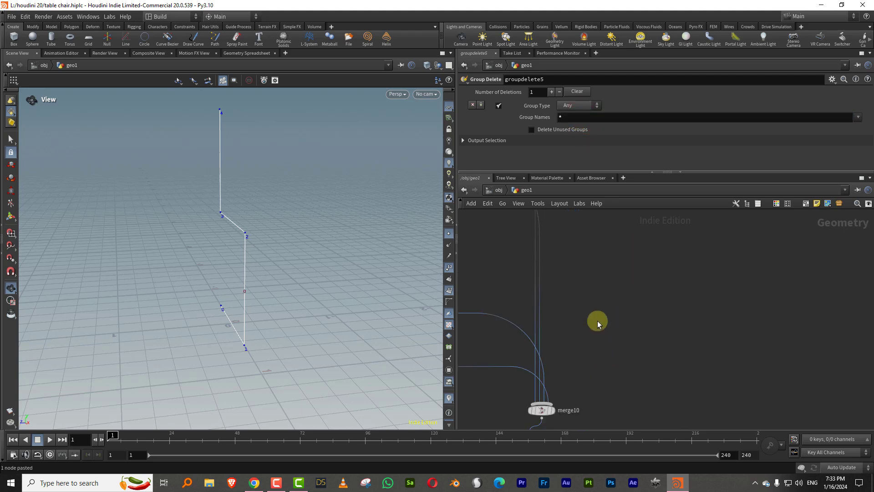
Set the group names of groupdelete4 to * and check the same setting on the groupdelete3 node
middle_click_drag(599, 326, 637, 387)
left_click_drag(590, 336, 522, 375)
left_click(579, 118)
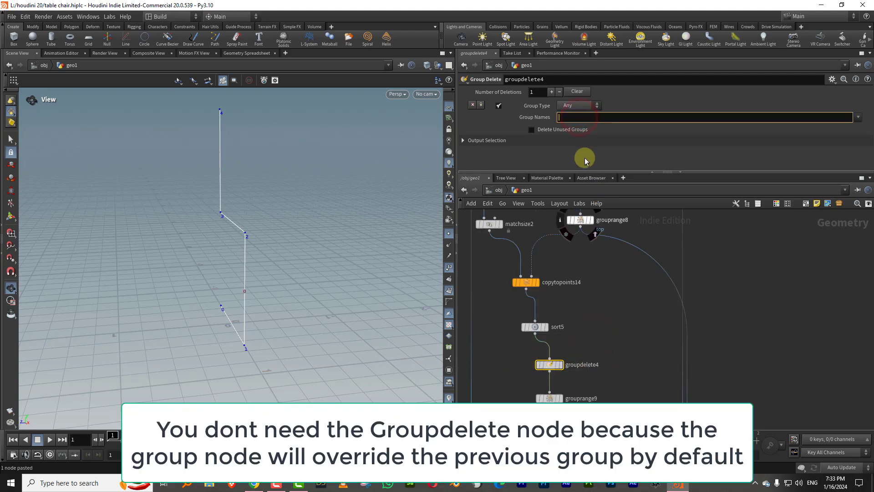
type("*")
scroll(601, 296, "up", 5)
left_click(551, 331)
left_click(572, 118)
middle_click_drag(613, 313, 639, 410)
middle_click_drag(587, 296, 594, 216)
middle_click_drag(550, 396, 554, 314)
scroll(584, 287, "down", 5)
left_click_drag(561, 310, 620, 344)
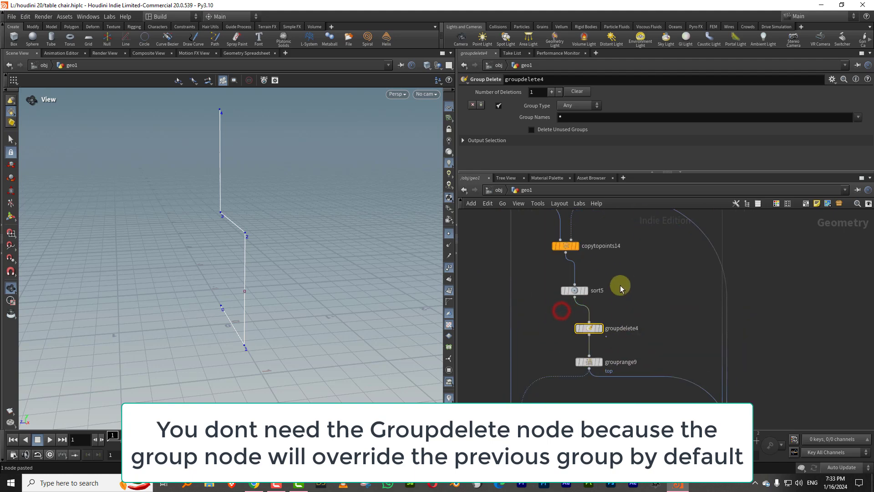
middle_click_drag(628, 269, 615, 349)
middle_click_drag(622, 296, 598, 356)
left_click_drag(617, 275, 569, 289)
middle_click_drag(597, 277, 563, 398)
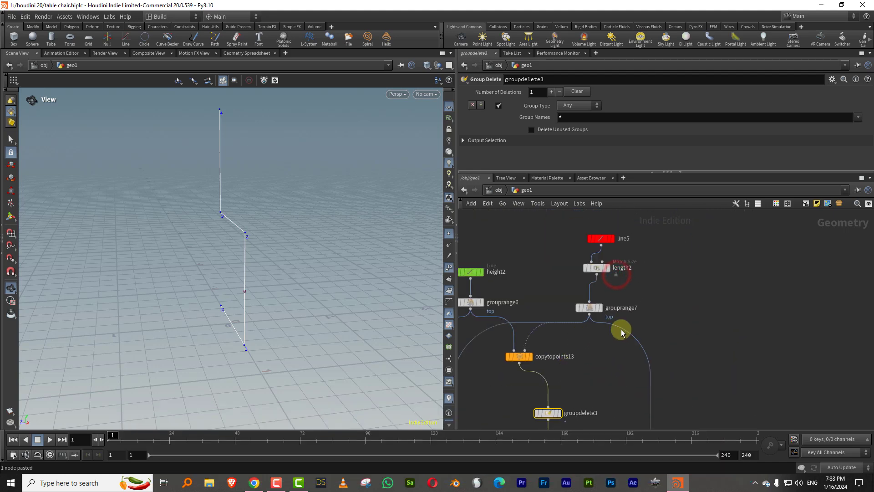
Wire width2 into the second input of copytopoints16 and display the profile copied across the chair's width
middle_click_drag(699, 365, 505, 346)
left_click_drag(635, 346, 636, 366)
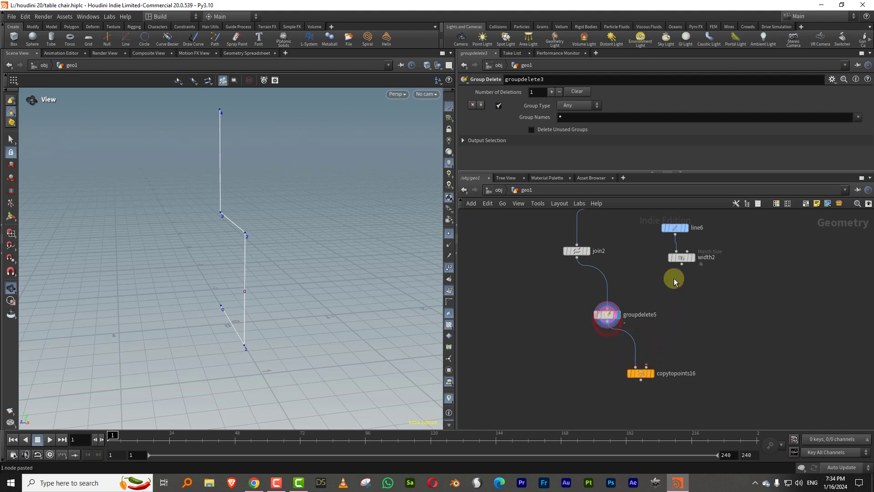
left_click_drag(675, 306, 651, 369)
left_click(652, 373)
left_click(644, 373)
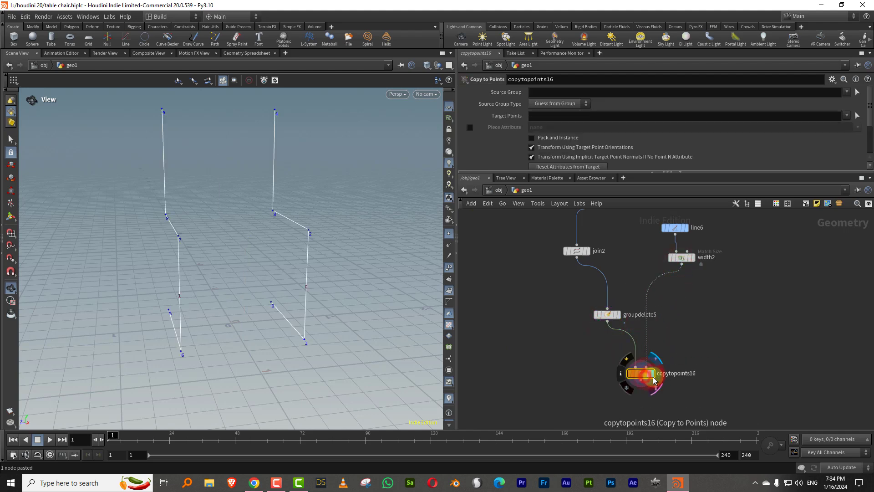
mouse_move(339, 290)
left_mouse_down()
mouse_move(302, 291)
mouse_move(355, 287)
left_mouse_up()
middle_click_drag(675, 343, 677, 287)
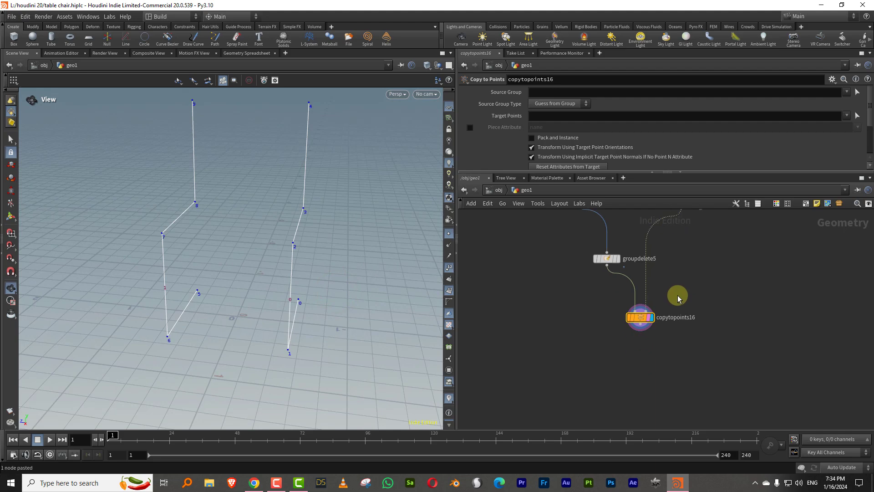
left_click_drag(259, 252, 255, 291)
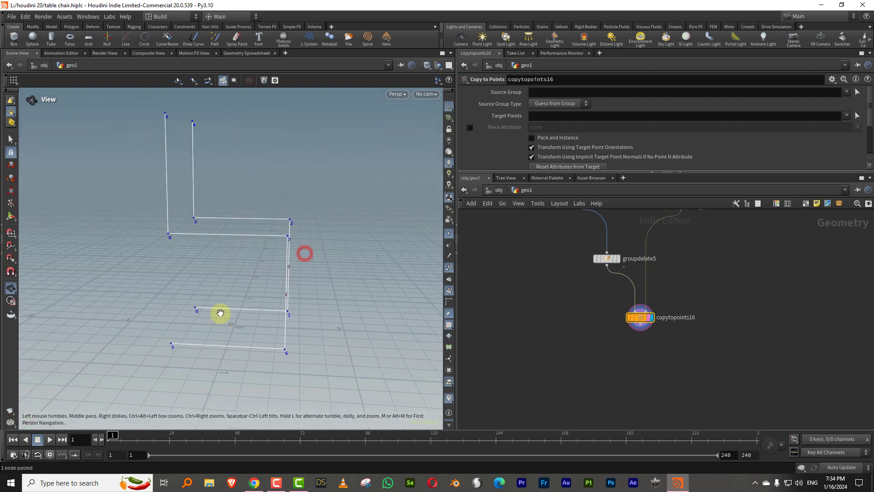
left_click_drag(321, 198, 255, 200)
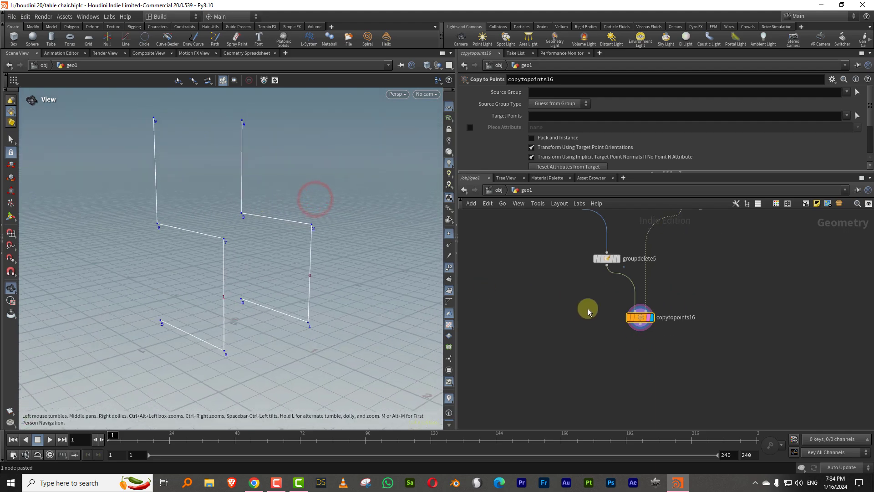
Copy the existing split, sort and merge nodes from higher in the network and paste them below copytopoints16
scroll(564, 346, "down", 5)
scroll(509, 357, "down", 1)
middle_click_drag(498, 326, 630, 367)
scroll(590, 331, "down", 7)
middle_click_drag(531, 319, 568, 320)
scroll(569, 318, "up", 9)
left_click_drag(580, 250, 523, 331)
middle_click_drag(621, 321, 542, 287)
scroll(552, 289, "down", 5)
middle_click_drag(570, 314, 530, 288)
key("ctrl+c")
key("ctrl+v")
scroll(713, 347, "up", 5)
left_click(718, 342)
key("y")
left_click_drag(685, 340, 663, 412)
Display merge11 and reroute sort6 onto split4's first output, leaving the second output wired straight into the merge
scroll(701, 330, "up", 4)
middle_click_drag(700, 382, 692, 276)
left_click_drag(718, 313, 706, 361)
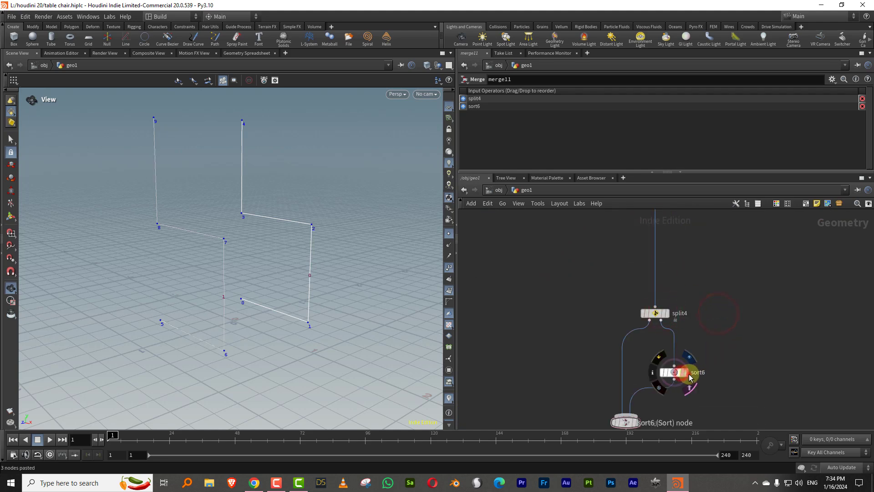
left_click(683, 374)
middle_click_drag(719, 374, 722, 336)
left_click(638, 381)
middle_click_drag(688, 380, 695, 342)
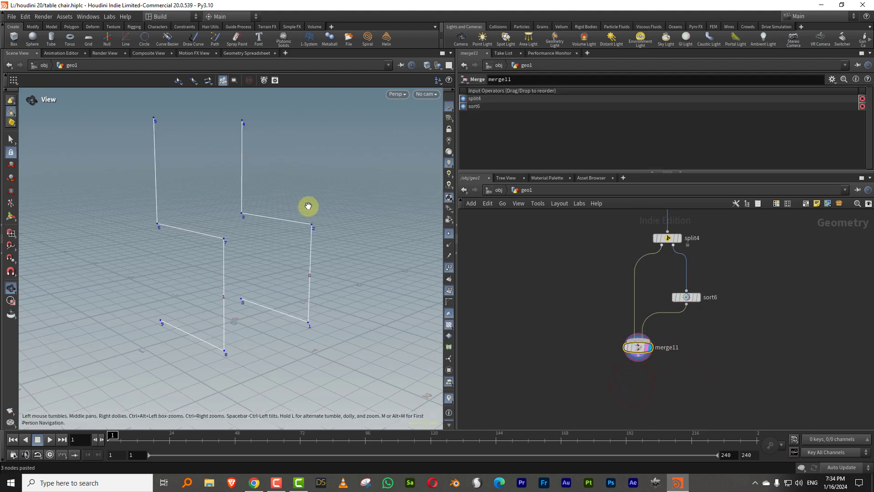
left_click_drag(262, 265, 282, 278)
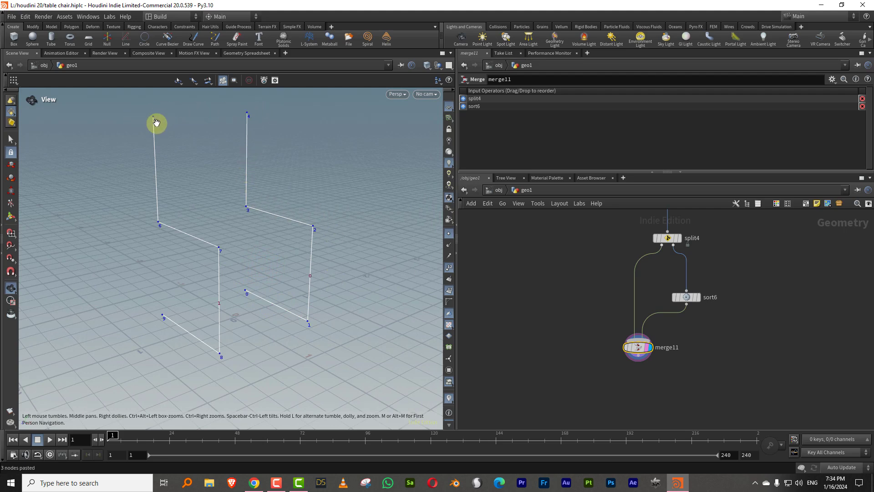
left_click_drag(687, 299, 612, 305)
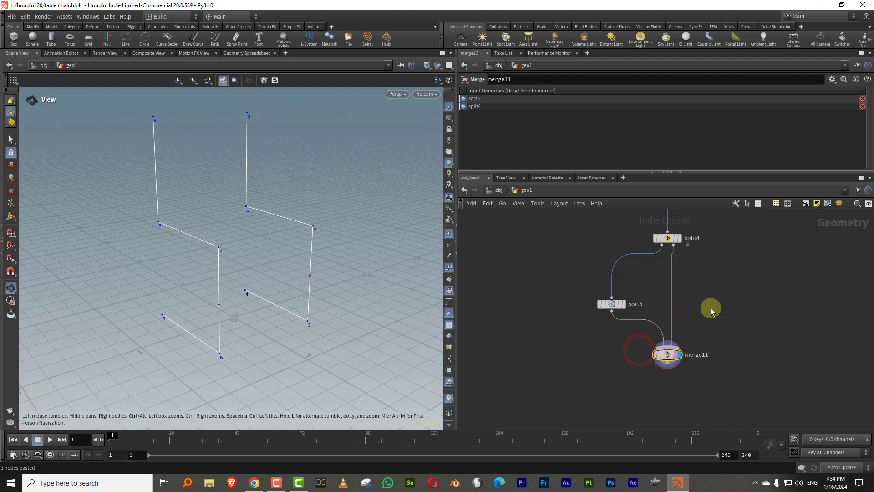
Attach an Add node to merge11, set its polygons to By Group and enable Delete Geometry But Keep the Points
key("Tab")
type("add")
left_click(790, 240)
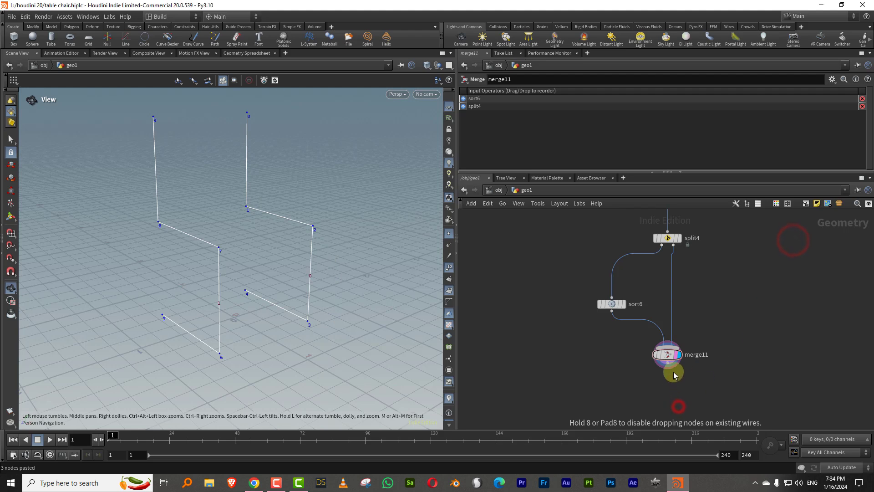
left_click(681, 405)
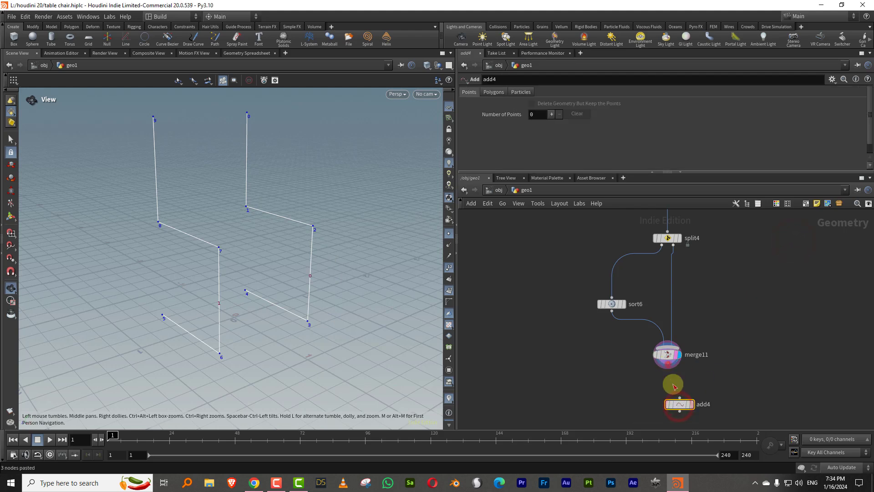
left_click(494, 92)
left_click(518, 117)
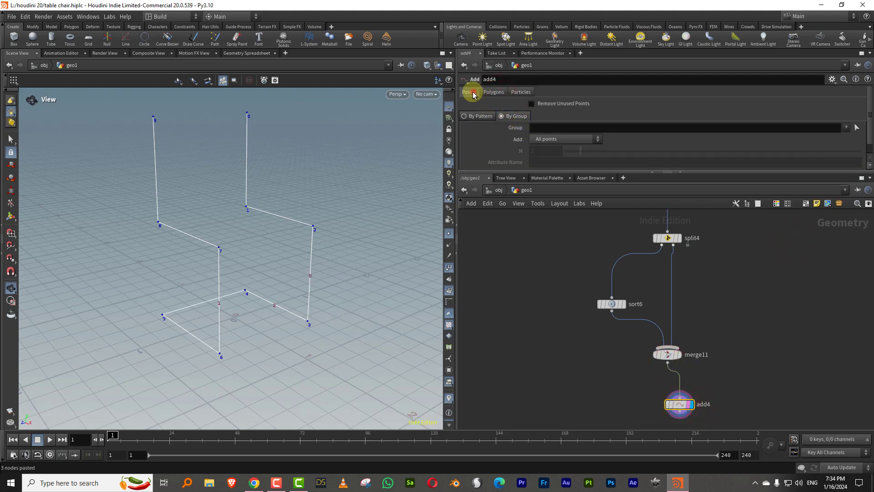
left_click(470, 92)
left_click(534, 110)
left_click_drag(357, 268, 223, 224)
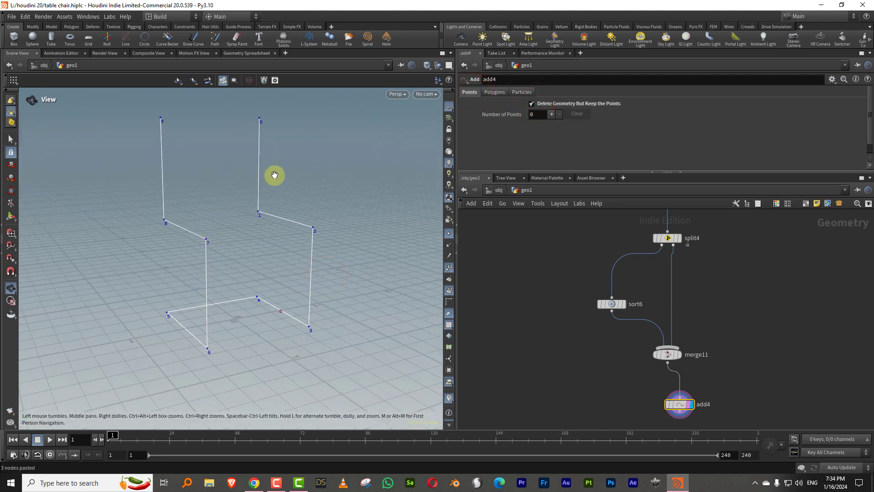
Try sort6 on split4's second output to compare the connected outline, and return it to the first output
left_click_drag(613, 304, 703, 299)
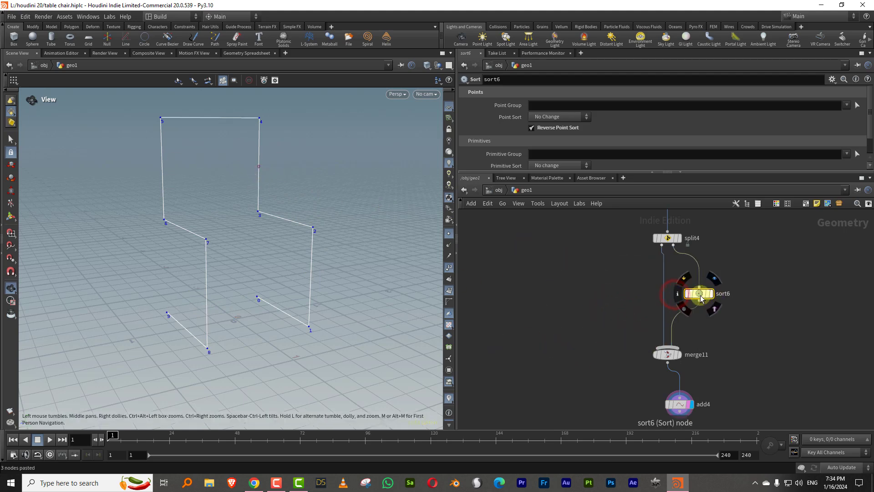
left_click_drag(668, 354, 653, 352)
left_click_drag(702, 292, 603, 298)
left_click(724, 283)
left_click(636, 279)
Duplicate sort6 and merge11 beside the originals, placing the copied sort on split4's second output
middle_click_drag(683, 306, 652, 282)
left_click_drag(531, 255, 725, 318)
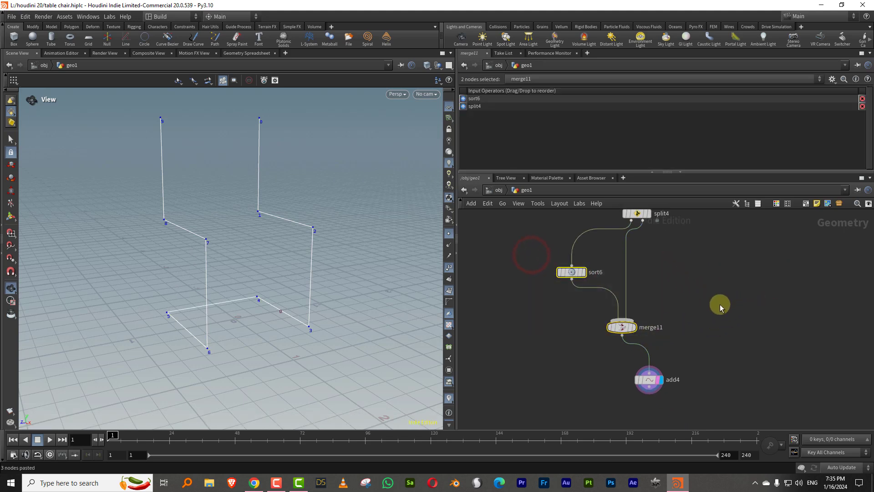
key("ctrl+v")
left_click_drag(705, 272, 748, 293)
left_click(676, 310)
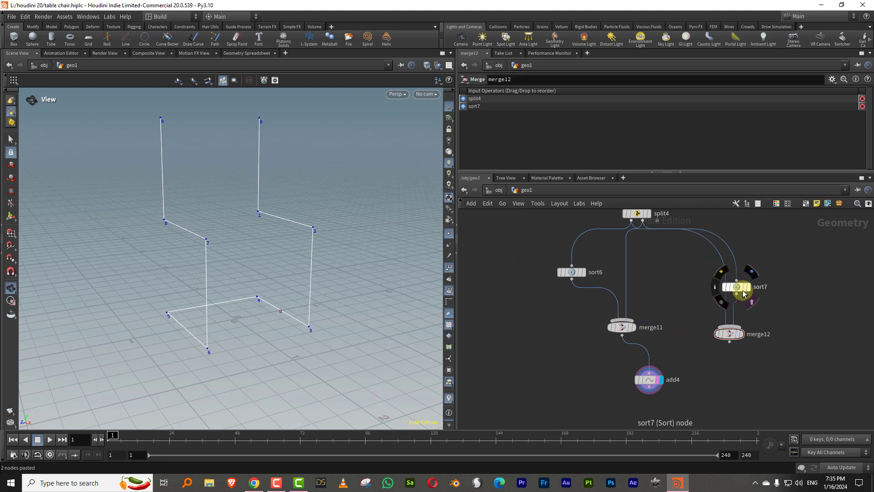
left_click_drag(687, 331, 688, 329)
Insert a Switch node between merge11 and add4, wire merge12 into it and test its Select Input
key("Tab")
type("swi")
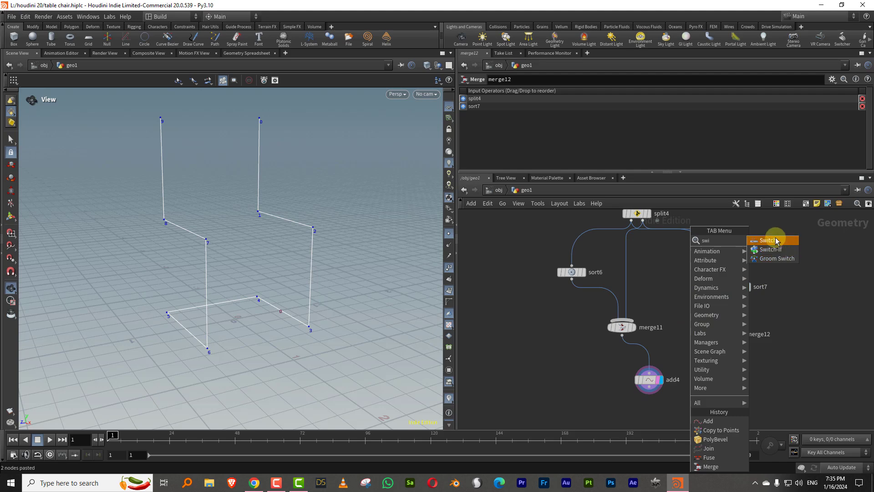
left_click(774, 237)
left_click(649, 357)
left_click_drag(729, 343, 652, 352)
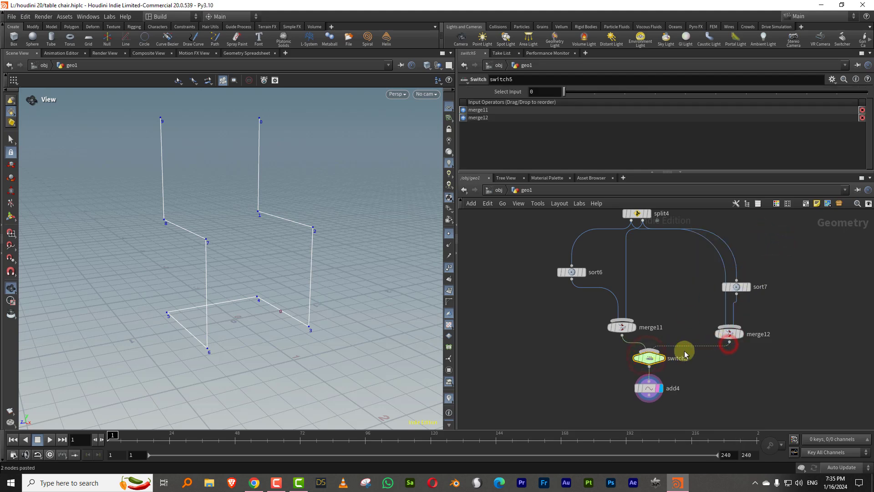
middle_click_drag(673, 340, 684, 306)
left_click_drag(664, 322, 661, 374)
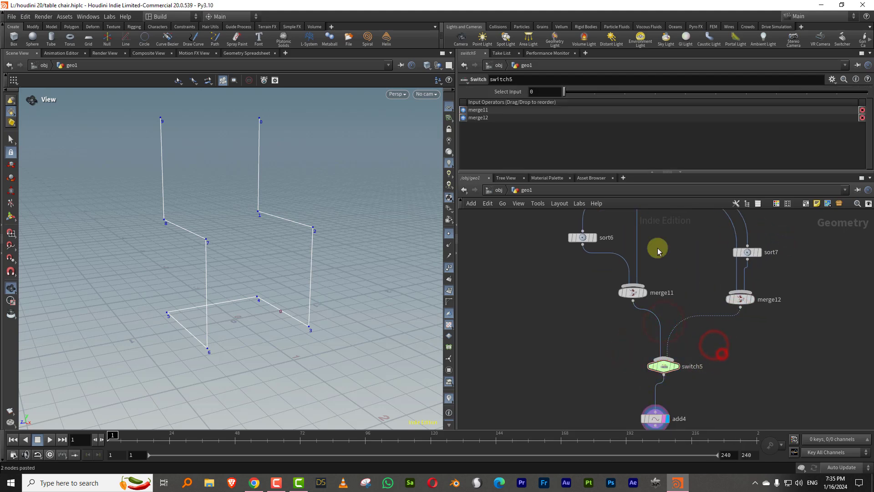
left_click_drag(594, 94, 571, 99)
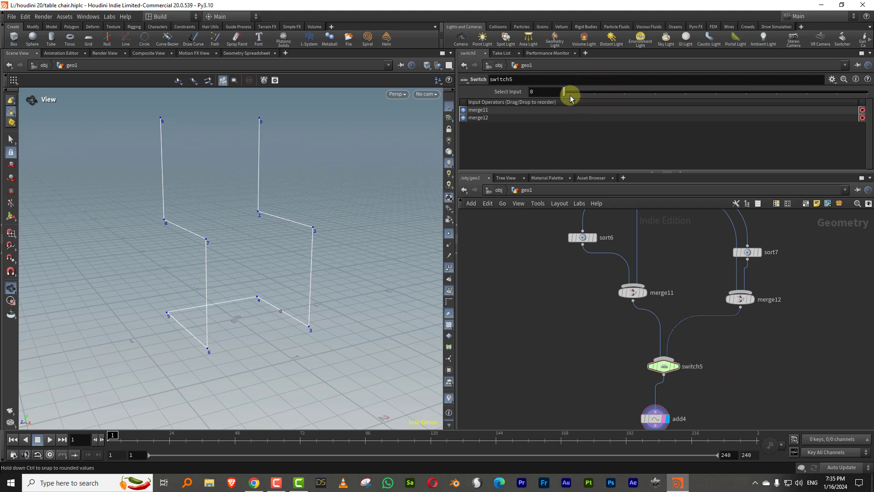
middle_click_drag(725, 336, 618, 345)
left_click_drag(680, 298, 692, 299)
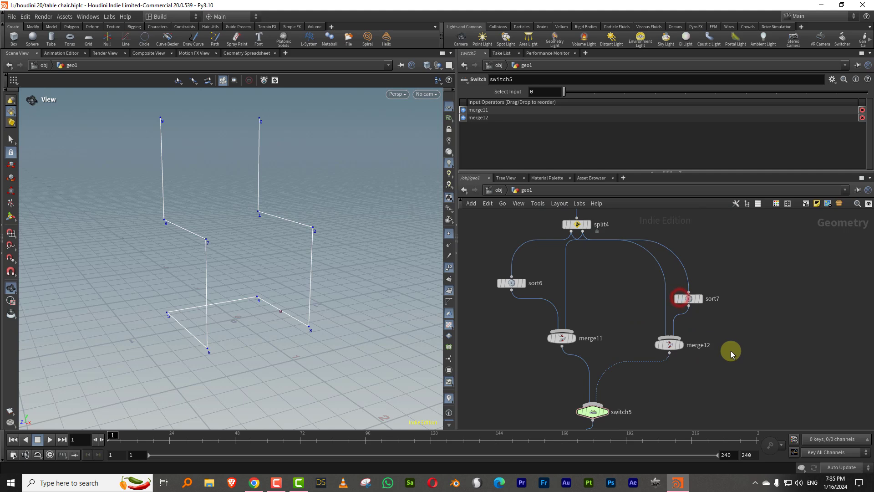
Duplicate add4 beside the original, wire and display the copy from switch5, and enable Closed for its By Group polygons
middle_click_drag(721, 349, 710, 280)
left_click(603, 394)
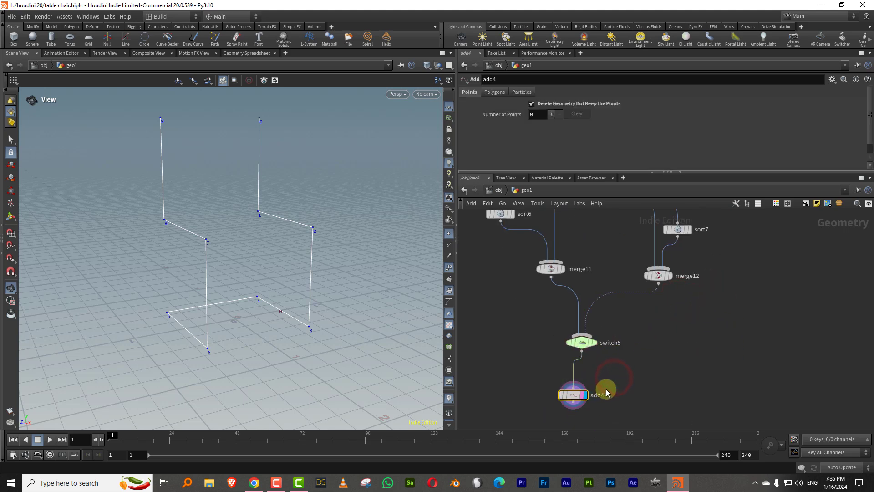
key("ctrl+v")
left_click_drag(613, 392, 642, 400)
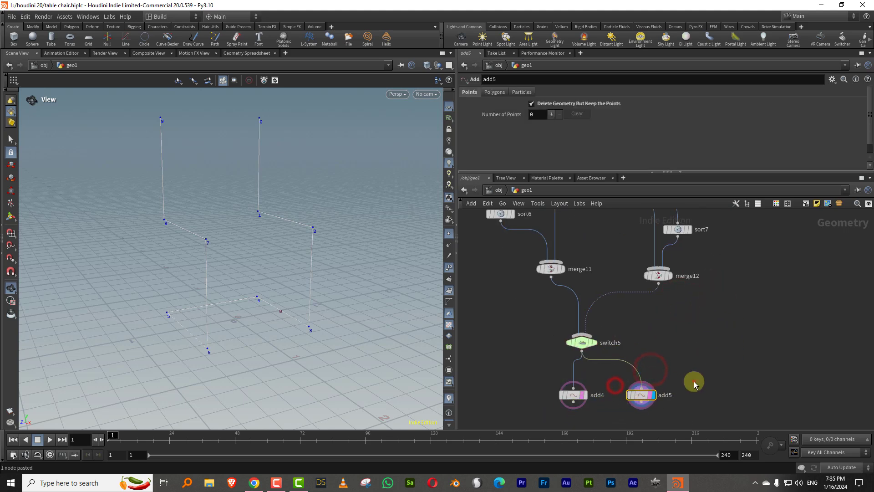
left_click(504, 91)
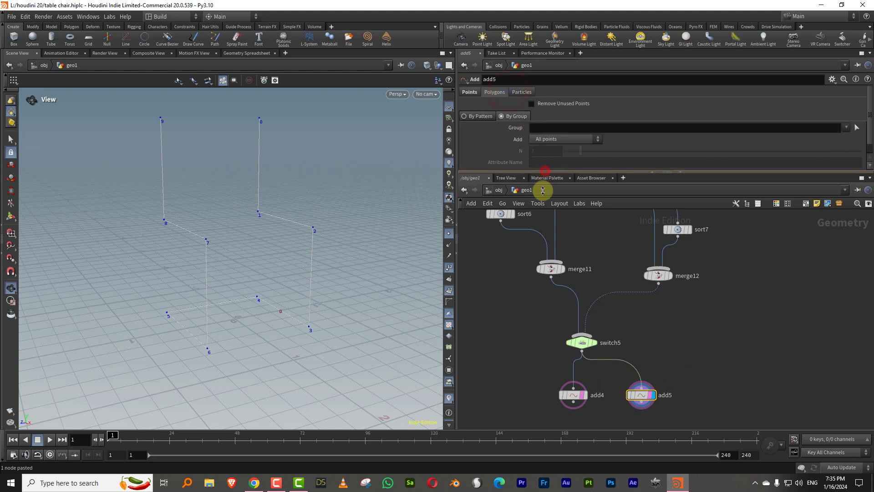
left_click_drag(545, 174, 547, 230)
middle_click_drag(655, 365, 670, 301)
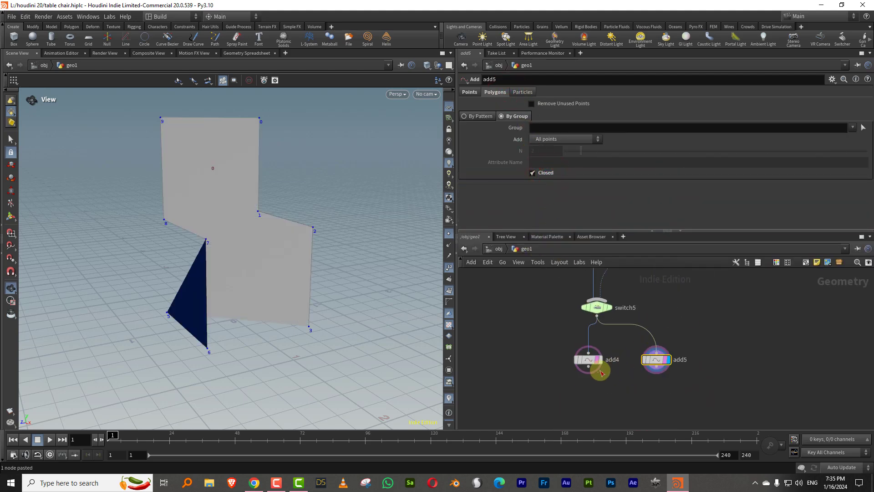
left_click(665, 359)
left_click(703, 319)
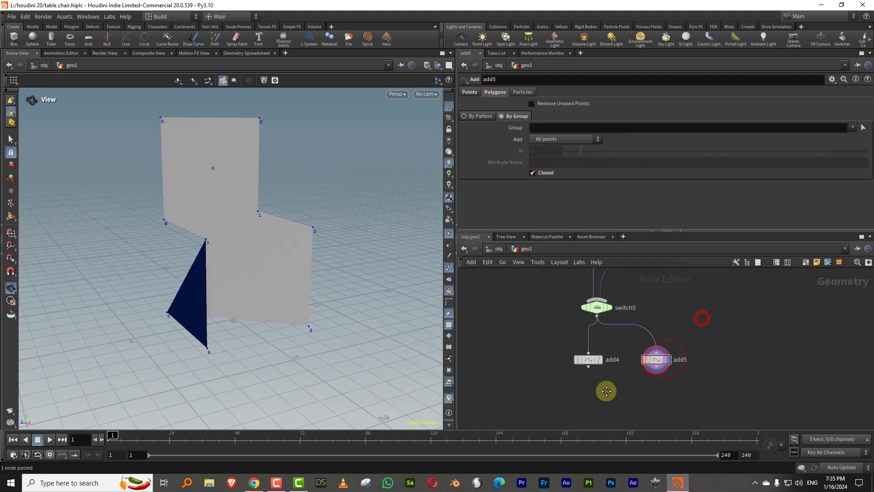
middle_click_drag(603, 398, 617, 337)
key("Tab")
type("swe")
left_click(573, 360)
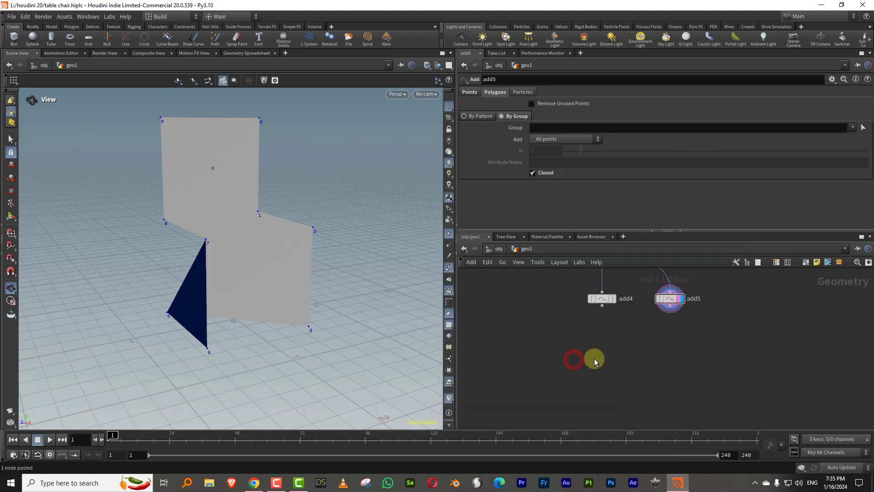
Add a Switch node below the two Add nodes, wire add4 and add5 into it and display it
key("Tab")
type("swi")
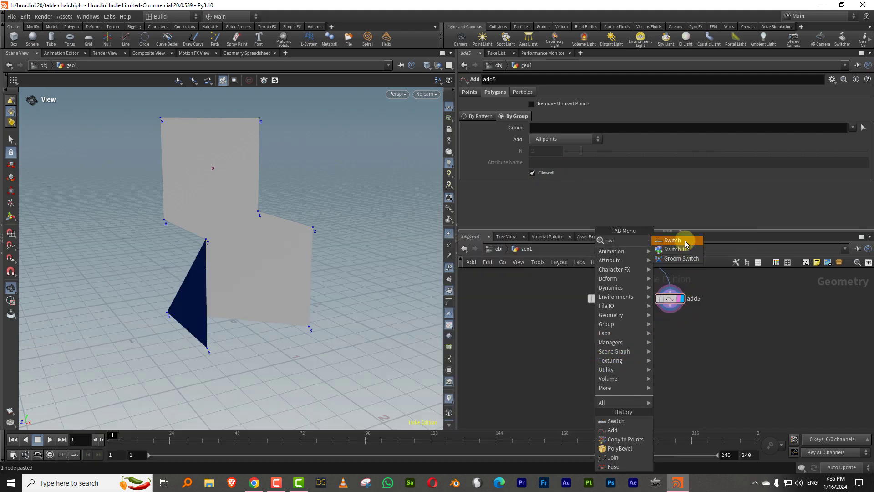
left_click(686, 240)
left_click(645, 359)
left_click_drag(601, 308, 643, 351)
left_click_drag(672, 311, 646, 351)
left_click(653, 360)
left_click(658, 359)
left_click_drag(699, 343, 619, 380)
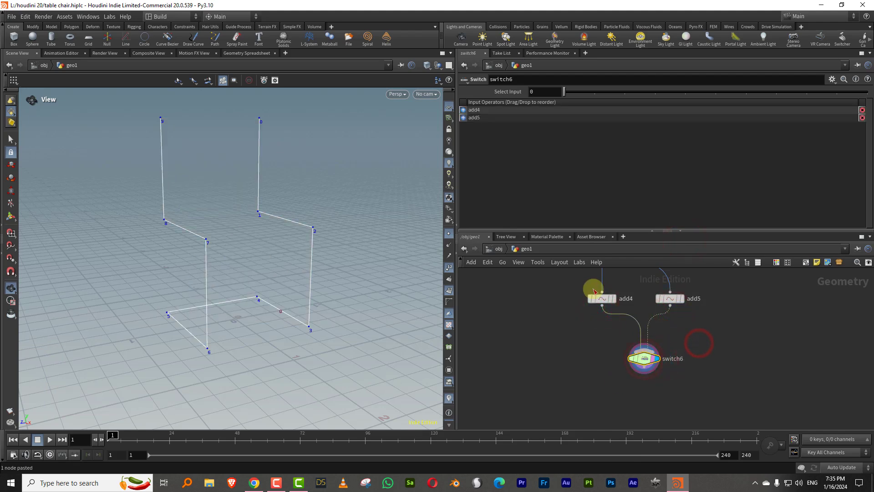
Toggle Select Input on switch5 and switch6 to compare the chair outline variants, leaving switch6 at 0
middle_click_drag(563, 306, 568, 354)
left_click_drag(623, 336, 541, 379)
left_click_drag(594, 92, 565, 100)
middle_click_drag(712, 316, 701, 243)
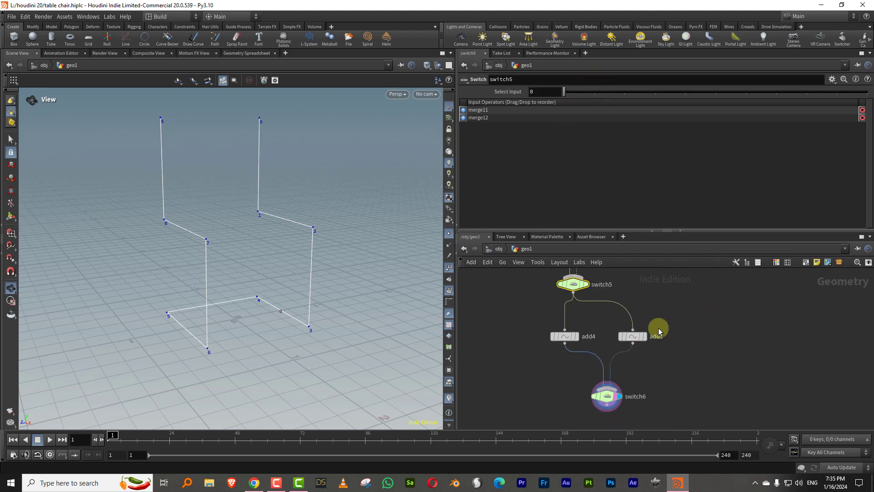
left_click(595, 407)
left_click_drag(587, 93, 593, 94)
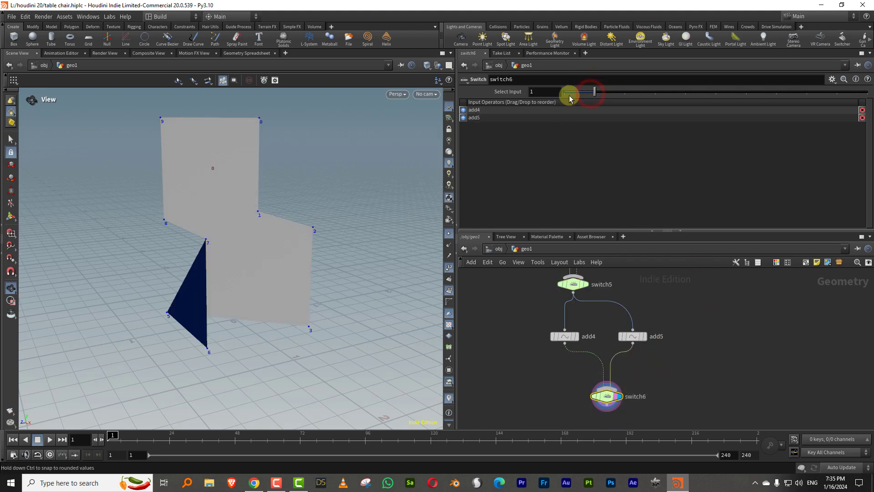
left_click_drag(251, 275, 337, 265)
left_click(571, 92)
middle_click_drag(603, 328, 595, 287)
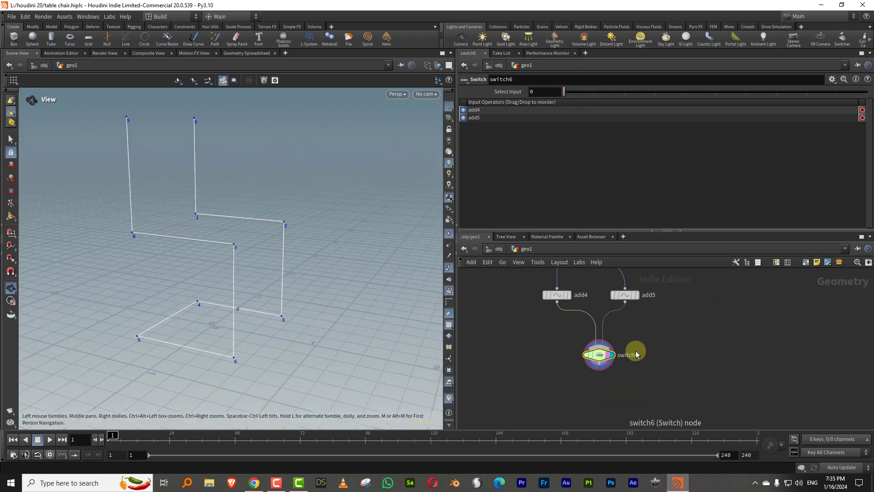
Add a Sweep node and place it below switch6, leaving room between them
key("Tab")
type("sw")
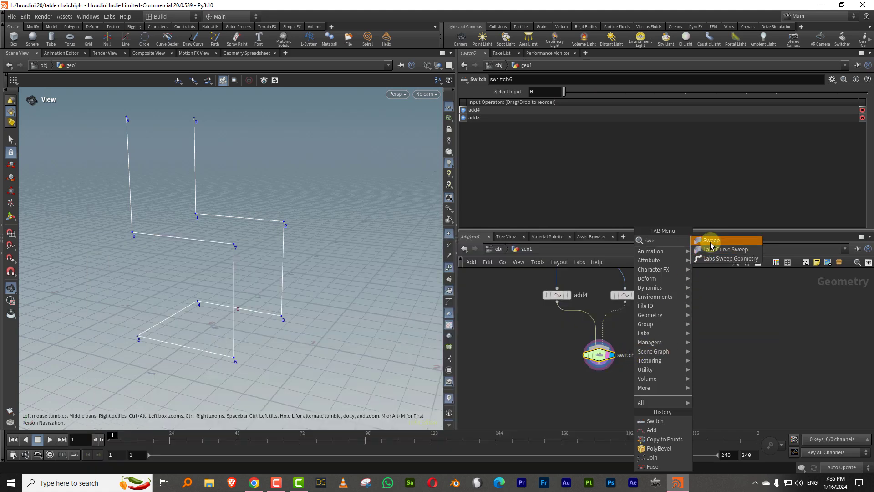
left_click(712, 240)
left_click(600, 417)
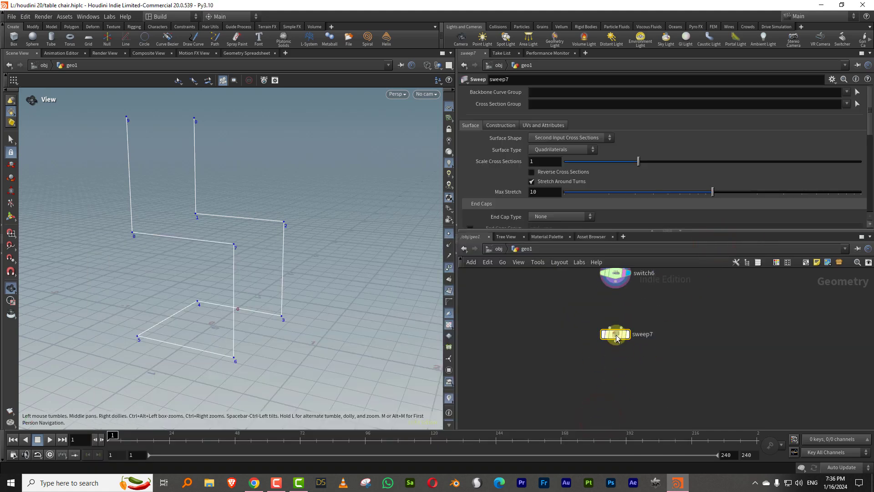
left_click_drag(618, 333, 618, 356)
Insert a PolyBevel node below switch6, wire it from the switch and display it
key("Tab")
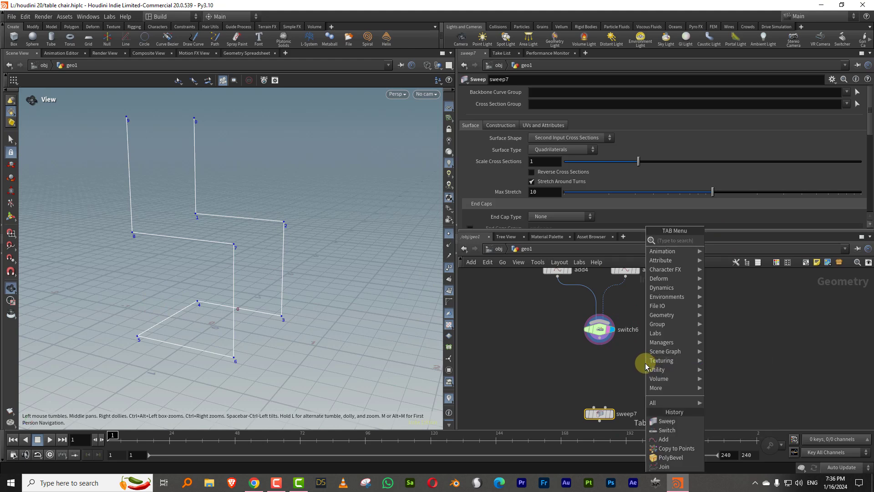
type("bev")
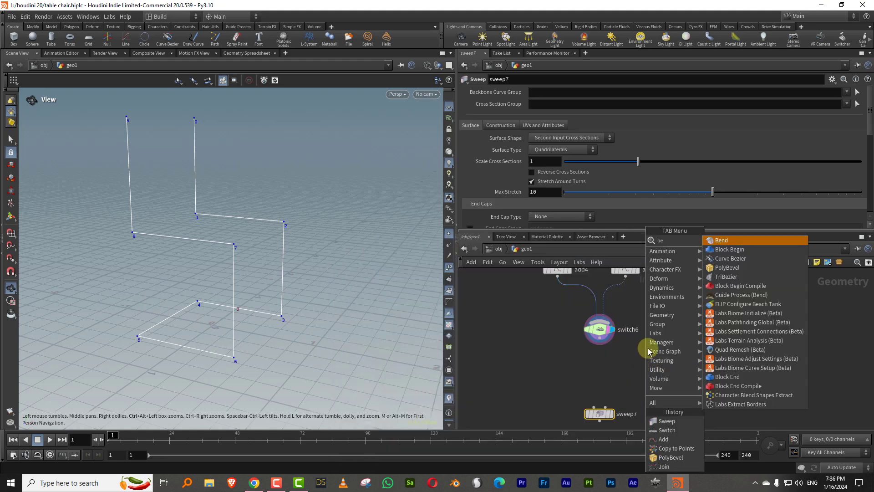
left_click(732, 241)
left_click(607, 361)
left_click_drag(599, 346, 603, 363)
Bevel by Points with distance 0.074 and 12 divisions on polybevel9, and turn off the point markers and numbers in the viewport
left_click(566, 104)
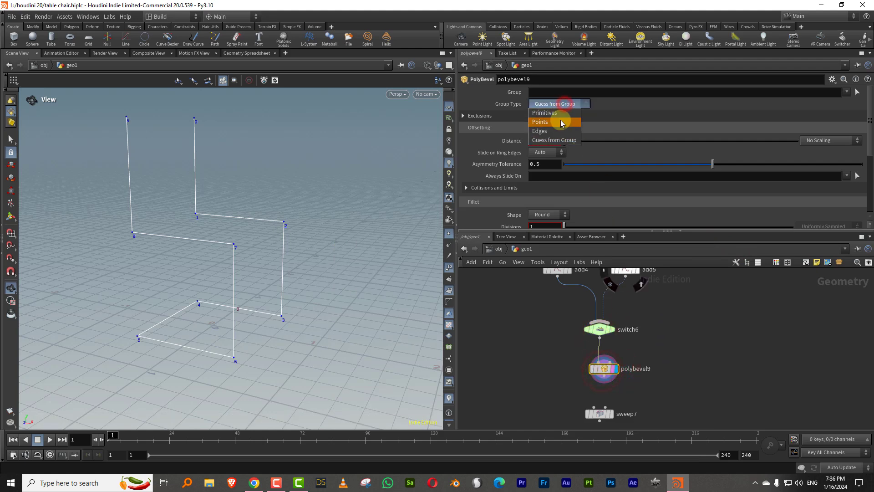
left_click(561, 122)
left_click_drag(570, 140, 582, 141)
left_click_drag(565, 215, 696, 215)
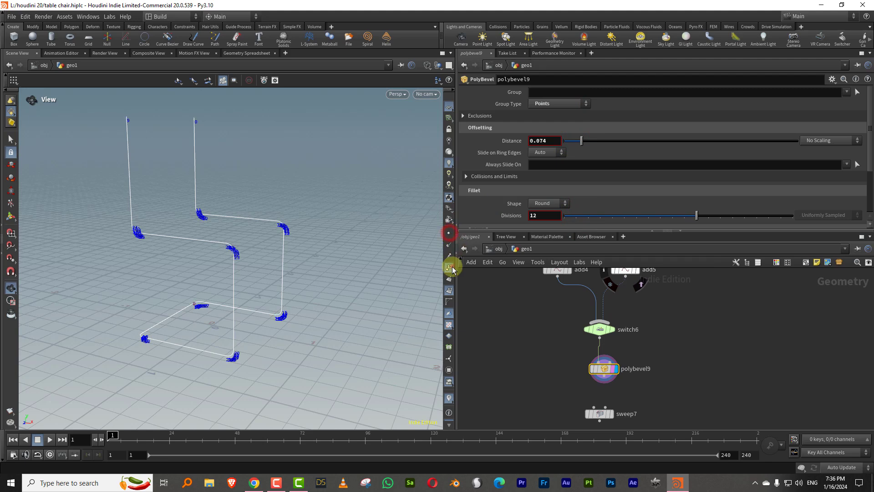
left_click(450, 268)
left_click(449, 290)
Wire polybevel9 into sweep7, display it, and set its surface shape to Round Tube with radius 0.04
left_click_drag(320, 268, 291, 269)
left_click_drag(604, 376, 594, 407)
left_click(610, 415)
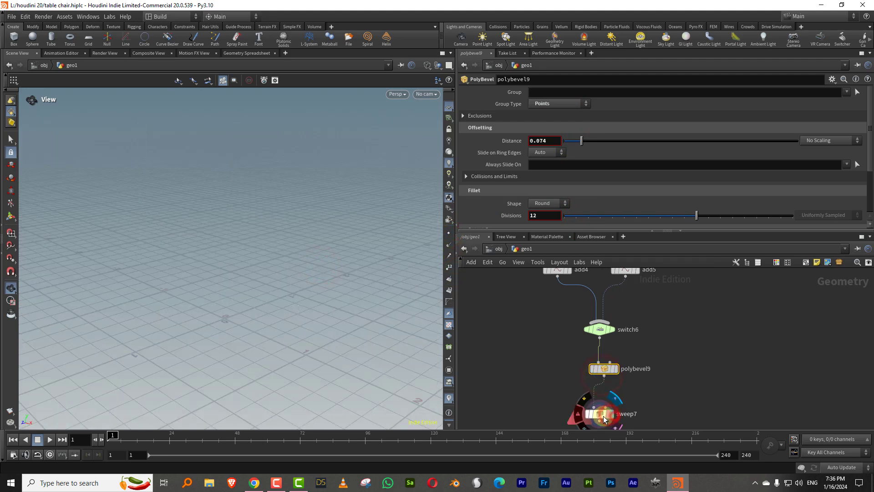
left_click(606, 415)
left_click(562, 139)
left_click(564, 155)
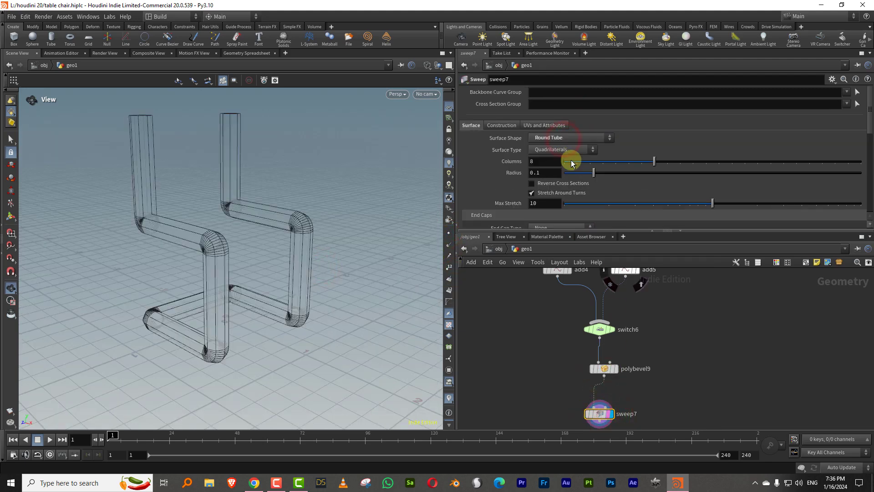
left_click_drag(594, 173, 576, 173)
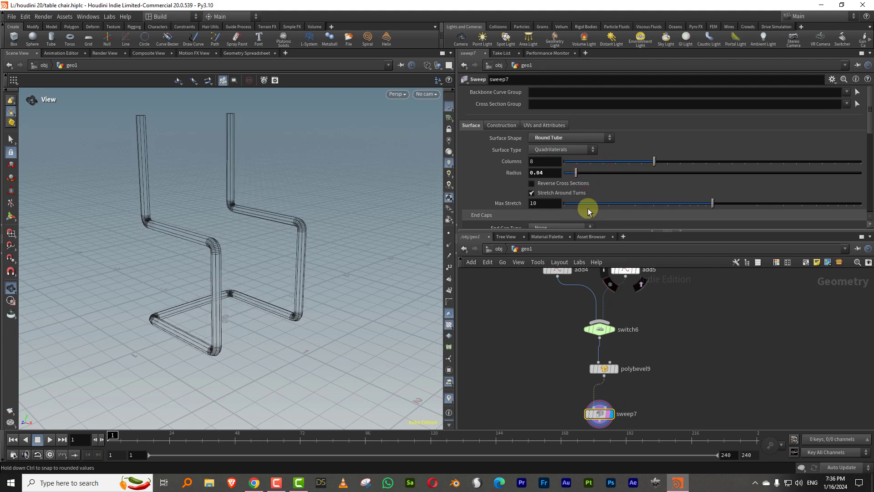
Give sweep7 Grid end caps with 9 divisions and scale 0.29, set 24 columns and show the frame shaded
left_click_drag(569, 229, 568, 260)
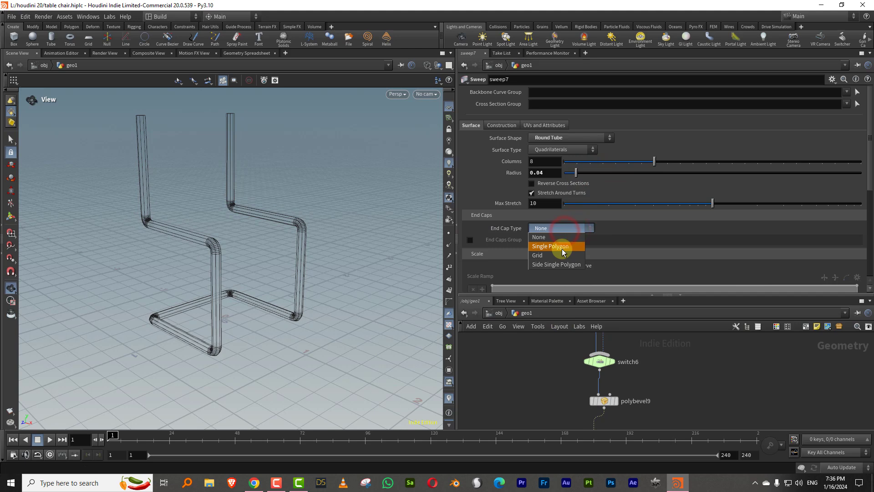
left_click(563, 255)
left_click_drag(719, 250, 657, 256)
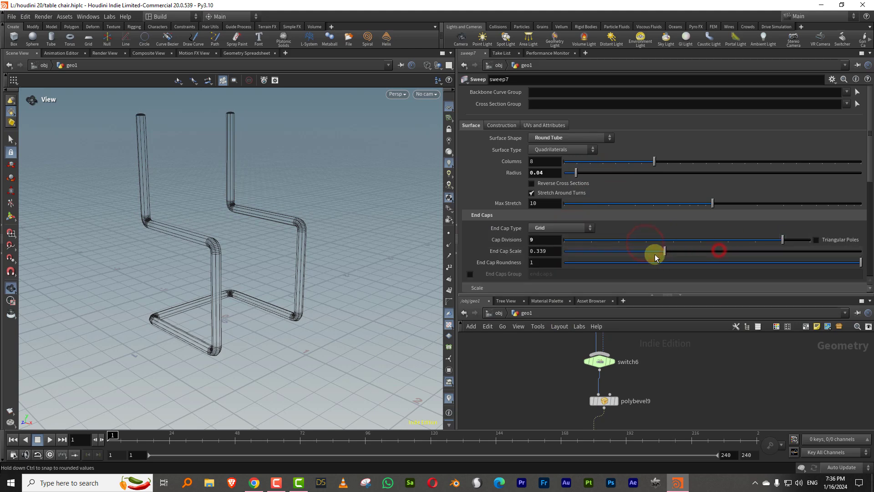
left_click_drag(662, 160, 860, 161)
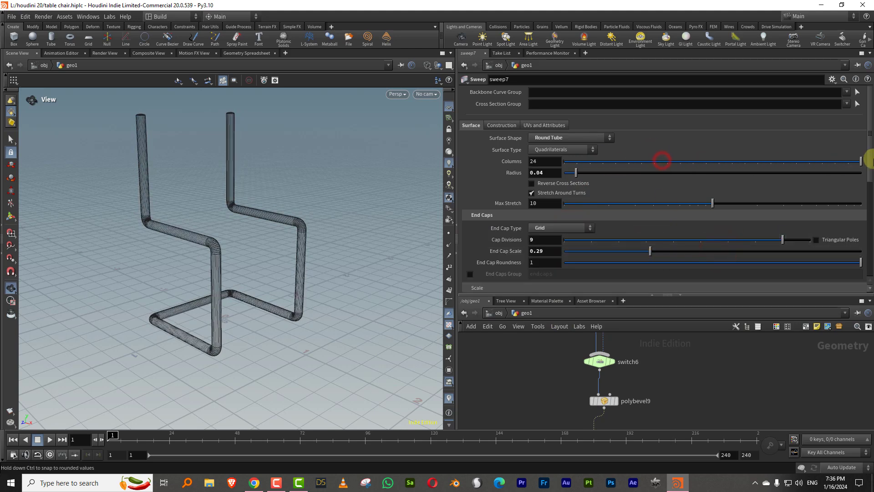
key("w")
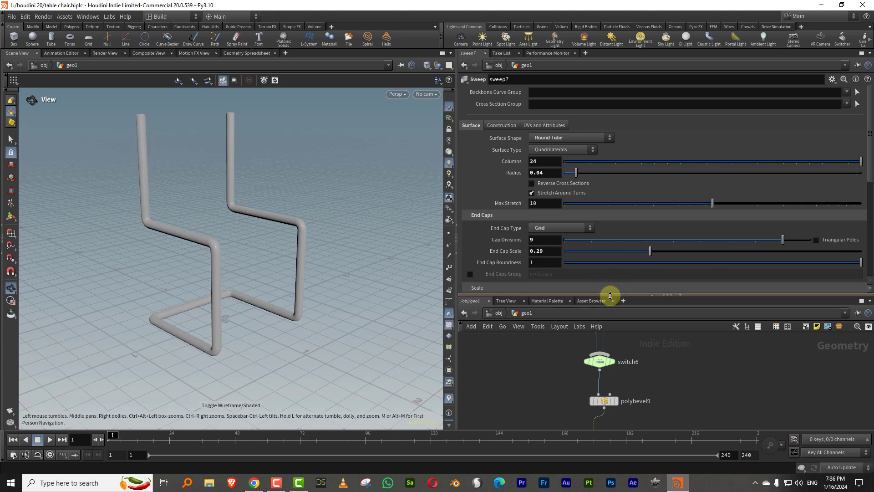
Test Select Input on switch5 and switch6 with the swept tube, leaving both at 0
left_click_drag(613, 293, 631, 187)
middle_click_drag(589, 274, 572, 351)
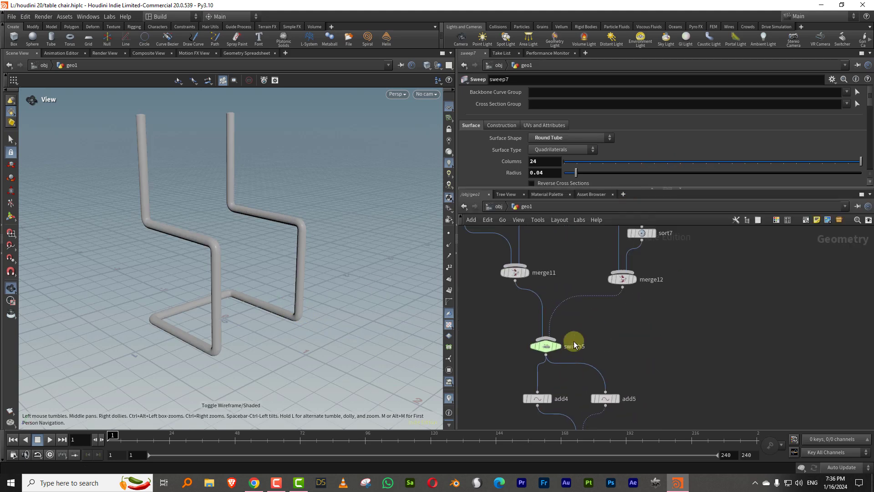
left_click_drag(589, 329, 554, 349)
left_click_drag(594, 92, 559, 101)
middle_click_drag(683, 299, 699, 213)
left_click_drag(639, 353, 596, 376)
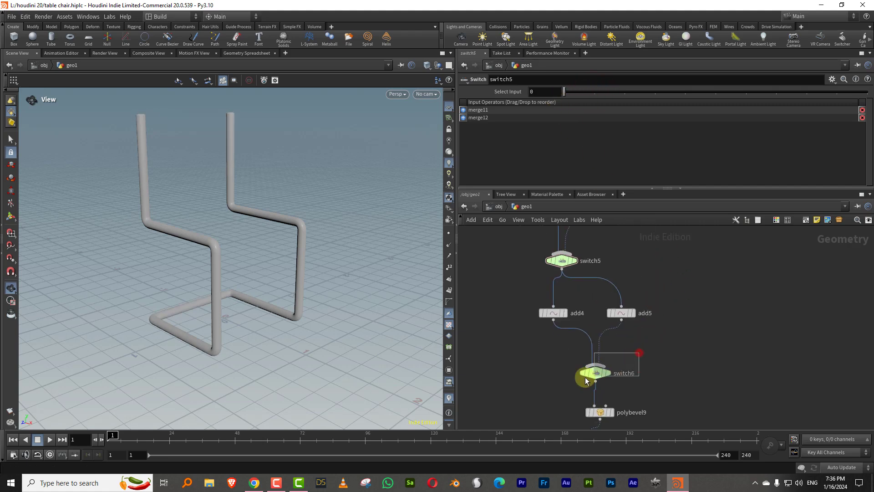
left_click_drag(592, 92, 570, 94)
Rename the switch6 node to open_or_close
mouse_move(643, 237)
middle_mouse_down()
mouse_move(617, 317)
mouse_move(631, 226)
middle_mouse_up()
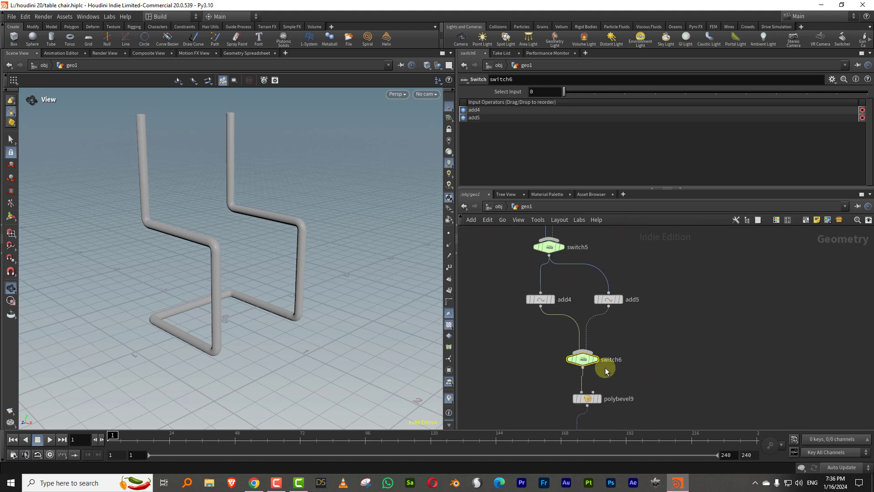
double_click(632, 359)
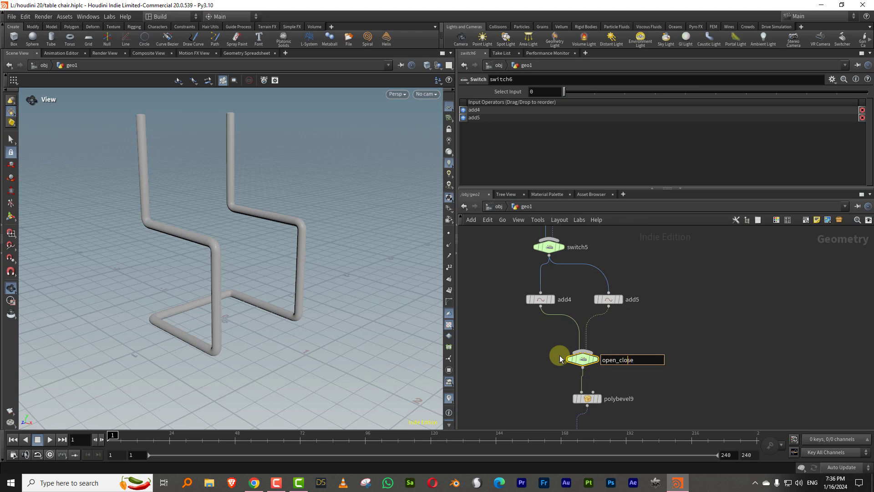
left_click(560, 359)
Rename switch5 to top_or_bottom_connected and switch its Select Input to merge12
double_click(574, 248)
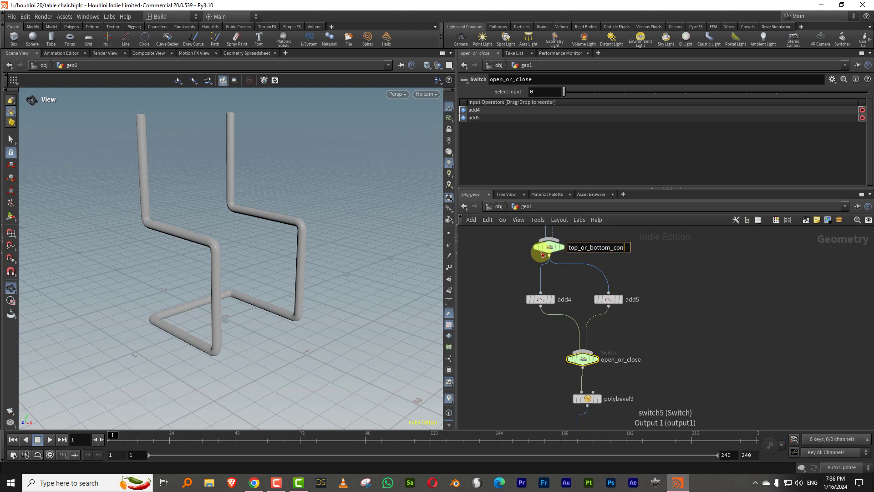
left_click(517, 260)
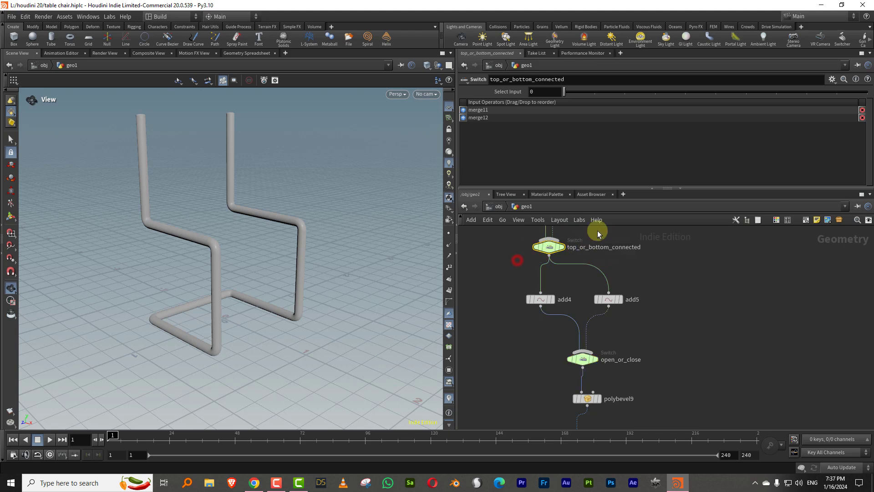
left_click(594, 92)
mouse_move(305, 257)
left_mouse_down()
mouse_move(352, 238)
mouse_move(296, 269)
left_mouse_up()
Adjust the Length of the height2 line at the start of the network to change the chair's height
left_click_drag(636, 188, 638, 146)
scroll(655, 246, "down", 6)
middle_click_drag(685, 193, 665, 351)
middle_click_drag(654, 290, 665, 356)
scroll(646, 275, "up", 3)
middle_click_drag(590, 260, 658, 280)
scroll(614, 283, "up", 3)
left_click_drag(614, 283, 574, 308)
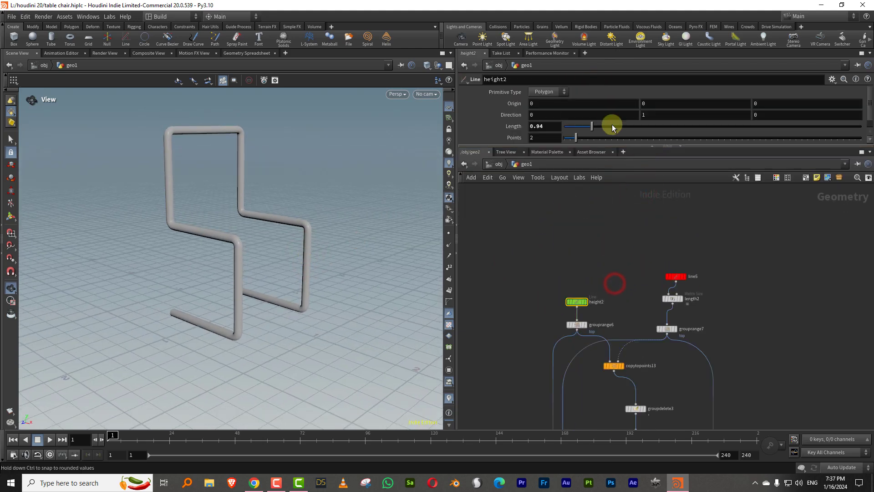
mouse_move(595, 127)
left_mouse_down()
mouse_move(603, 126)
mouse_move(595, 127)
left_mouse_up()
Set the Length of the line6 width line to 1.26 and check the frame from the front
middle_click_drag(756, 352, 703, 212)
scroll(690, 282, "down", 5)
middle_click_drag(729, 389, 696, 253)
scroll(694, 273, "up", 6)
left_click_drag(595, 126, 610, 138)
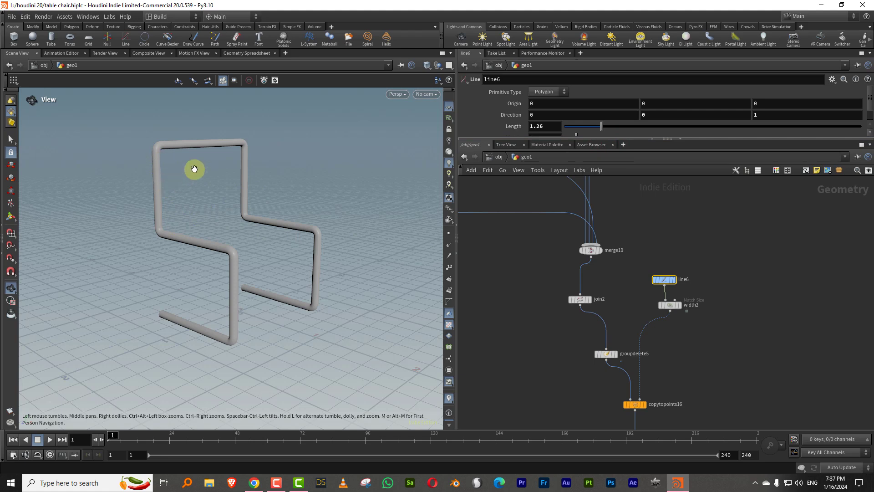
left_click_drag(279, 228, 230, 250)
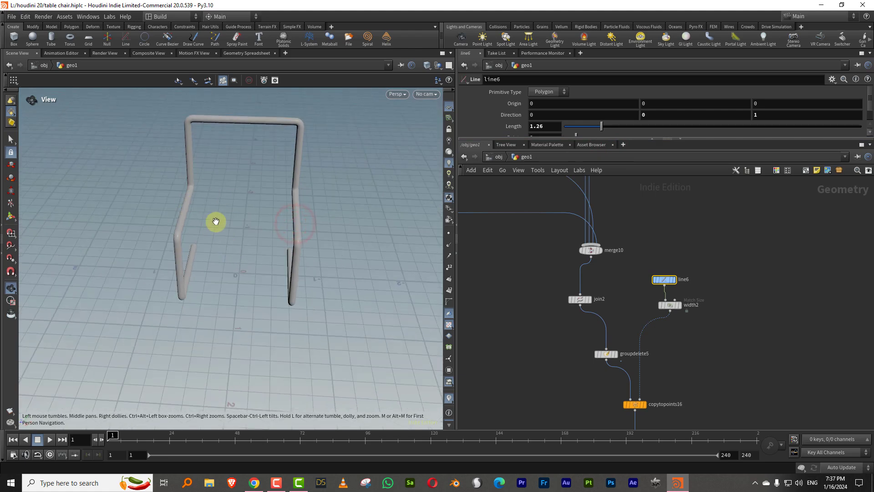
Locate groupdelete5 above copytopoints16 and display its single side profile
middle_click_drag(539, 313, 625, 342)
scroll(622, 339, "down", 5)
middle_click_drag(589, 304, 585, 355)
scroll(586, 355, "up", 2)
middle_click_drag(678, 378, 670, 310)
scroll(670, 311, "up", 4)
middle_click_drag(667, 367, 663, 313)
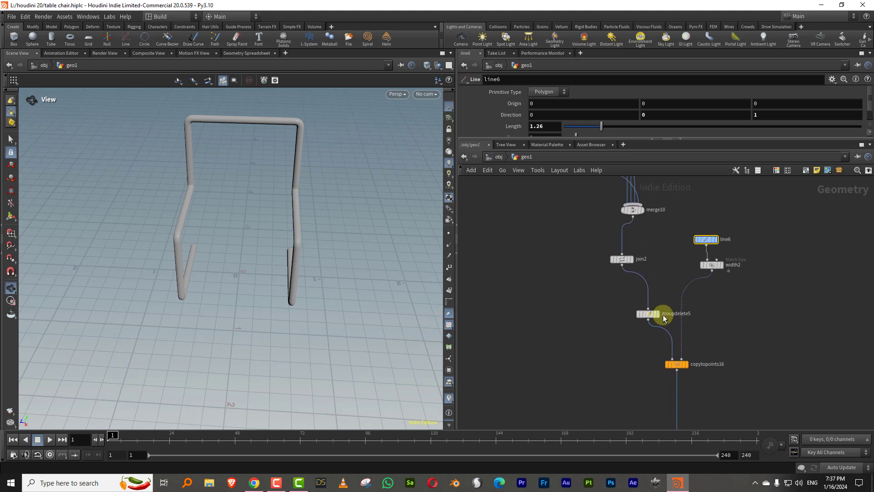
left_click(659, 314)
left_click(650, 314)
Copy the polybevel9 node and paste a duplicate into the network
left_click_drag(238, 250, 305, 224)
middle_click_drag(575, 343, 564, 273)
scroll(605, 287, "down", 3)
middle_click_drag(605, 317, 595, 273)
middle_click_drag(675, 365, 680, 272)
middle_click_drag(648, 387, 645, 317)
mouse_move(655, 358)
left_mouse_down()
mouse_move(720, 374)
mouse_move(688, 387)
left_mouse_up()
key("ctrl+c")
key("ctrl+v")
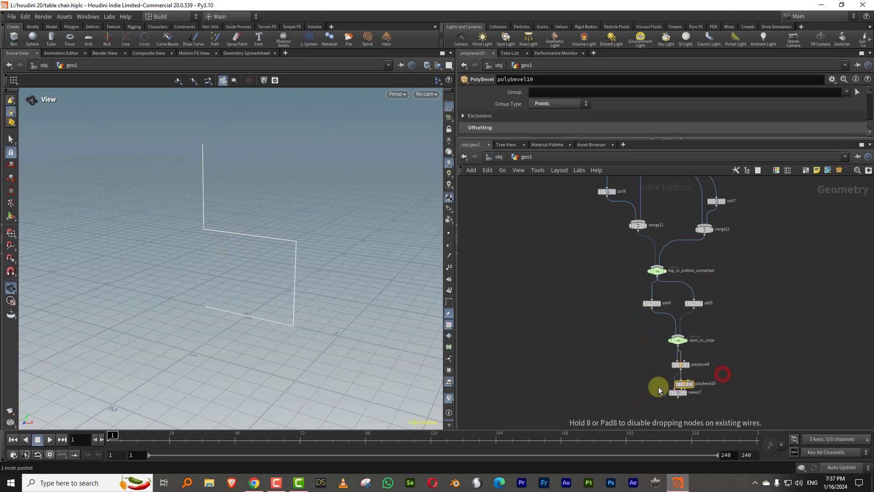
Move polybevel10 beside the main chain, wire it from groupdelete5 and display it
left_click_drag(546, 200, 547, 200)
middle_click_drag(601, 215, 597, 390)
left_click(593, 289)
left_click(622, 224)
left_click(539, 371)
middle_click_drag(540, 371, 560, 282)
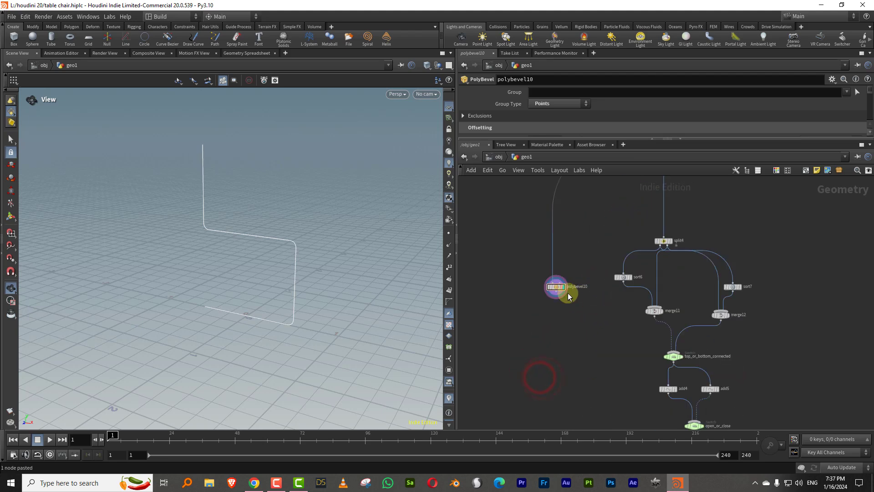
Link polybevel10's Distance to polybevel9's Distance with a relative reference
middle_click_drag(651, 410, 638, 291)
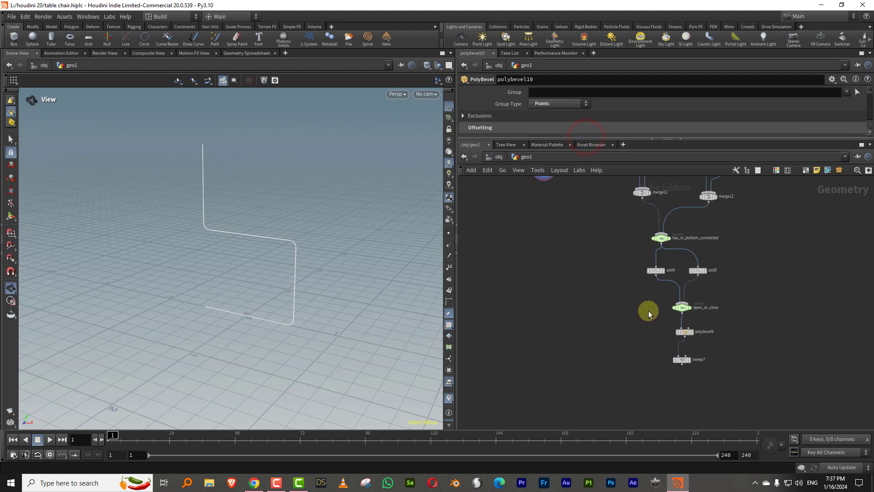
left_click_drag(712, 342, 713, 342)
left_click_drag(589, 140, 589, 210)
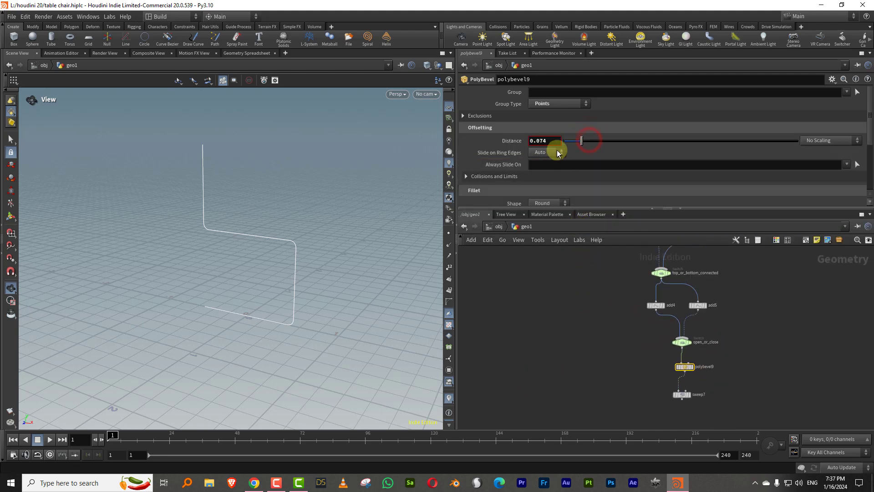
right_click(554, 141)
left_click(573, 204)
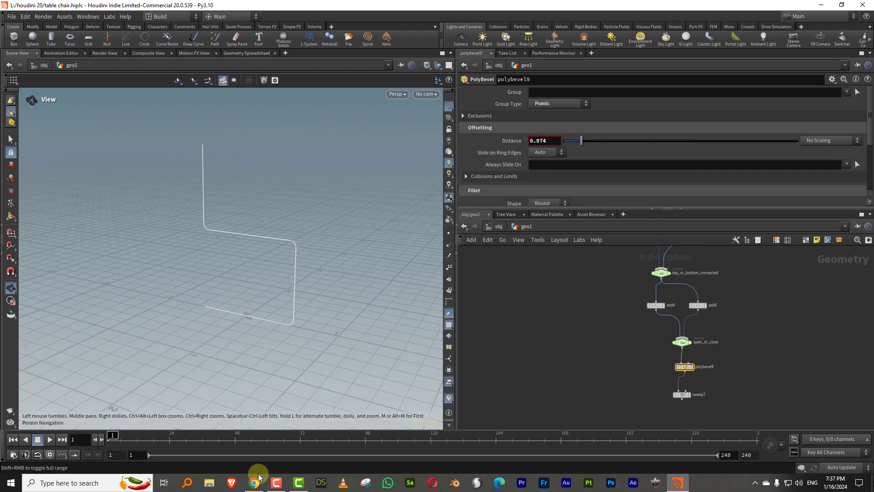
left_click(551, 361)
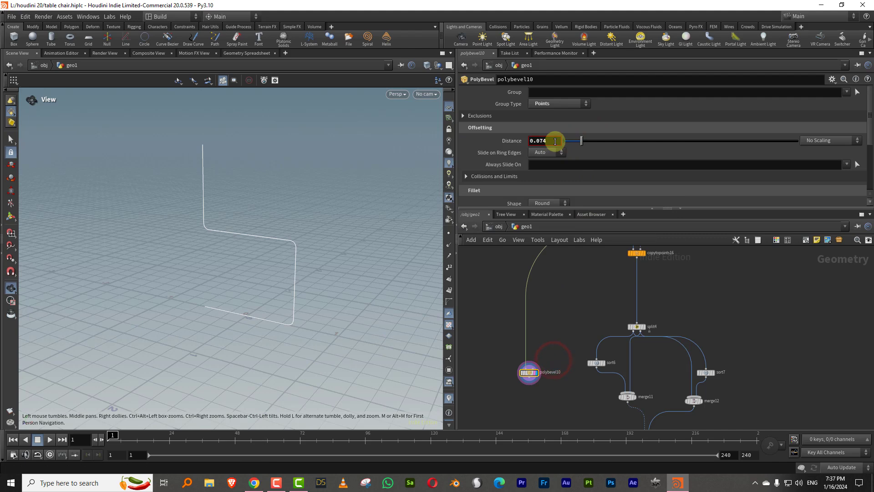
right_click(554, 142)
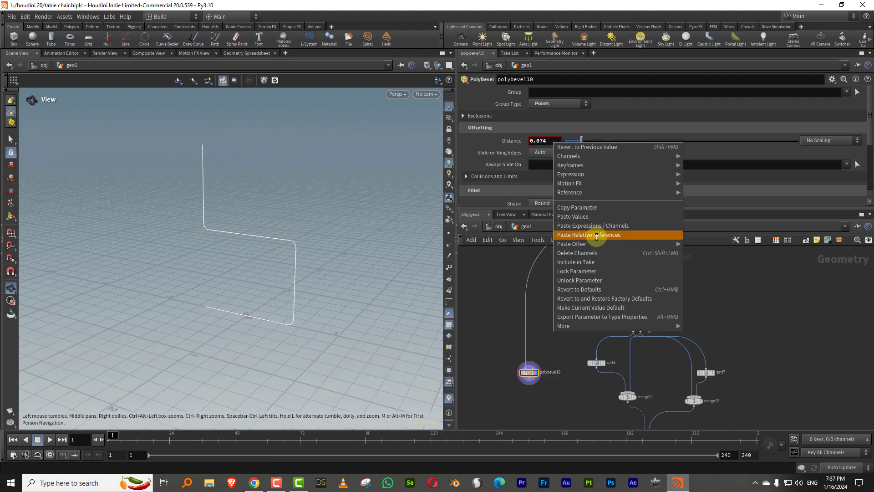
left_click(592, 235)
left_click_drag(601, 209, 611, 143)
Add a Carve node below polybevel10, wire it from the bevel and display it
middle_click_drag(570, 268, 616, 218)
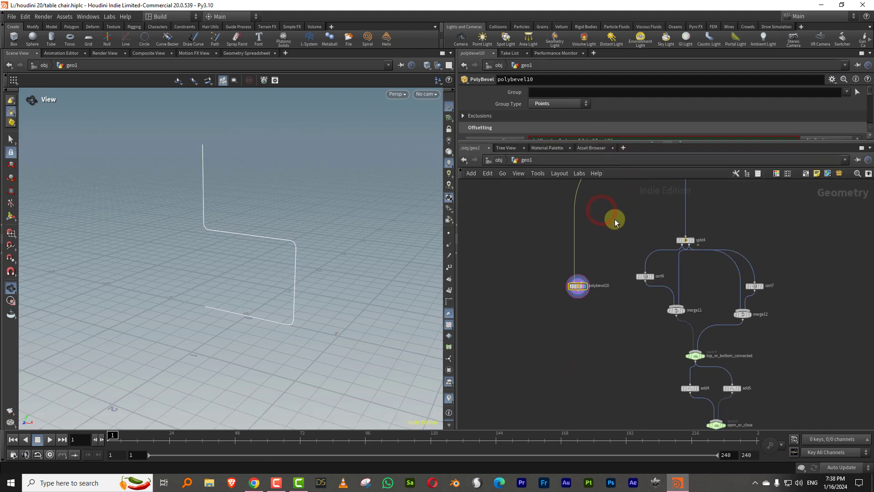
left_click(619, 326)
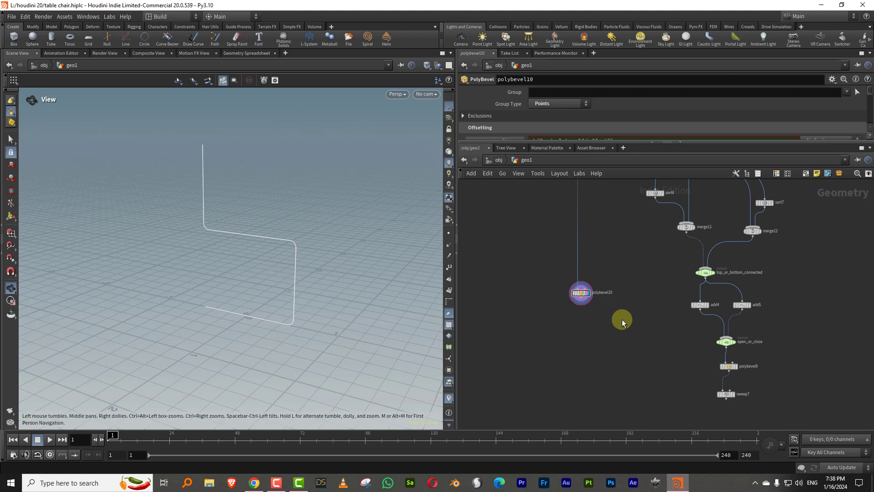
key("Tab")
type("carve")
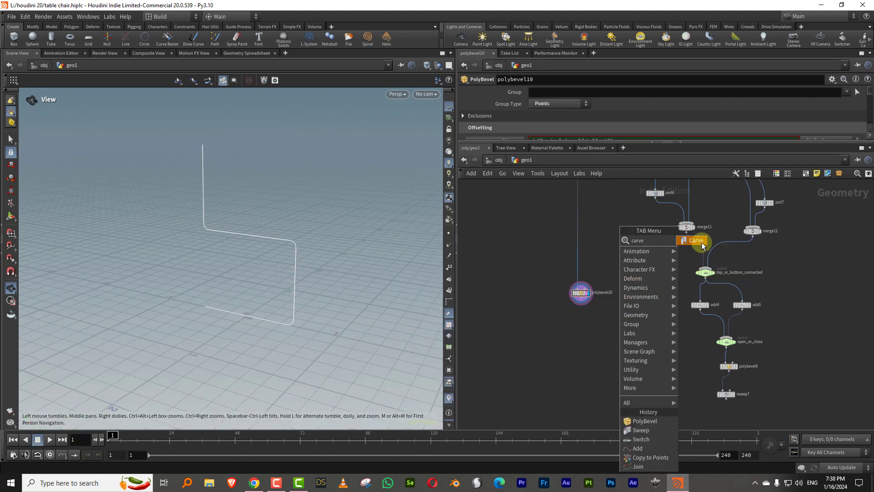
left_click(702, 241)
left_click(586, 302)
left_click(596, 338)
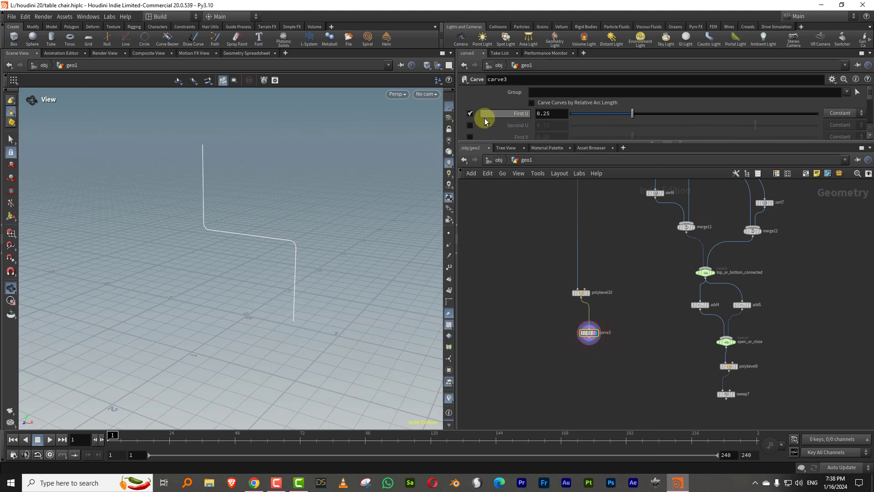
Enable Second U on carve3, set it to 0.87 and adjust First U to about 0.363 to isolate part of the profile
left_click(470, 125)
left_click_drag(793, 132, 785, 131)
left_click_drag(580, 294, 569, 289)
scroll(284, 264, "up", 3)
left_click_drag(648, 115, 614, 116)
left_click_drag(674, 116, 647, 119)
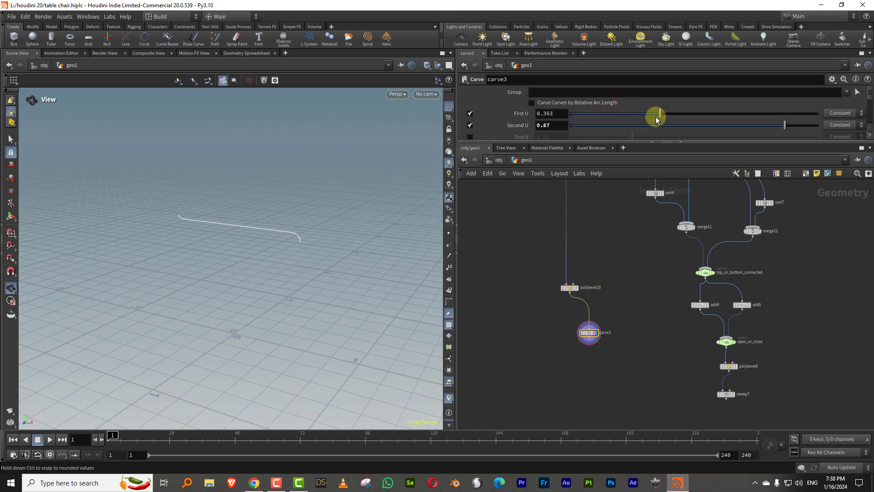
Turn on point display, insert a Resample between polybevel10 and carve3, and display carve3 with First U 0.472 and Second U 0.967
left_click(576, 290)
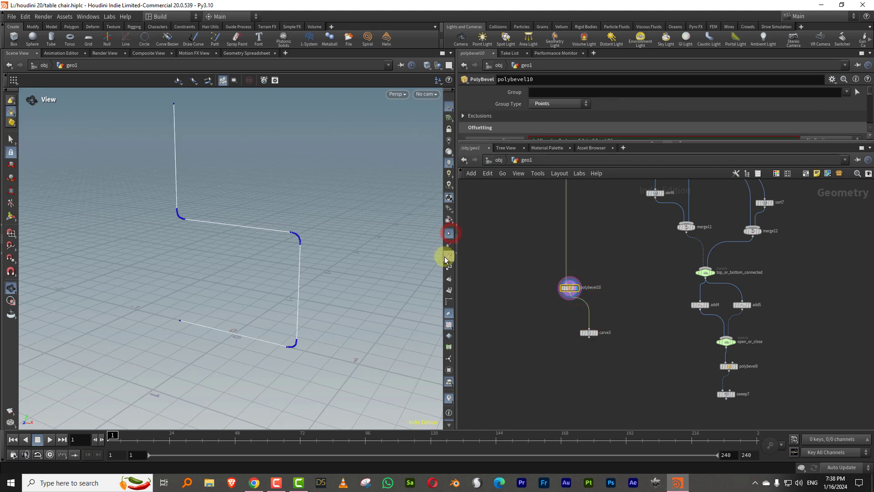
key("Tab")
mouse_move(638, 255)
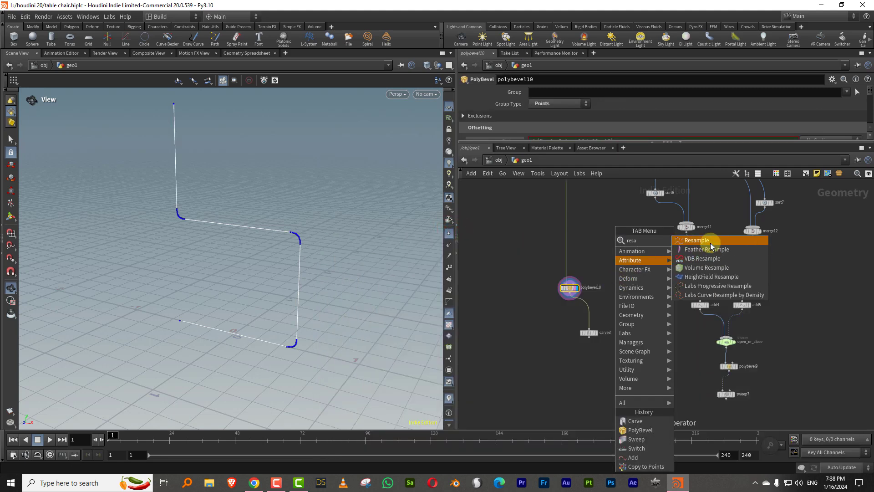
left_click(711, 244)
left_click(590, 308)
scroll(613, 298, "up", 2)
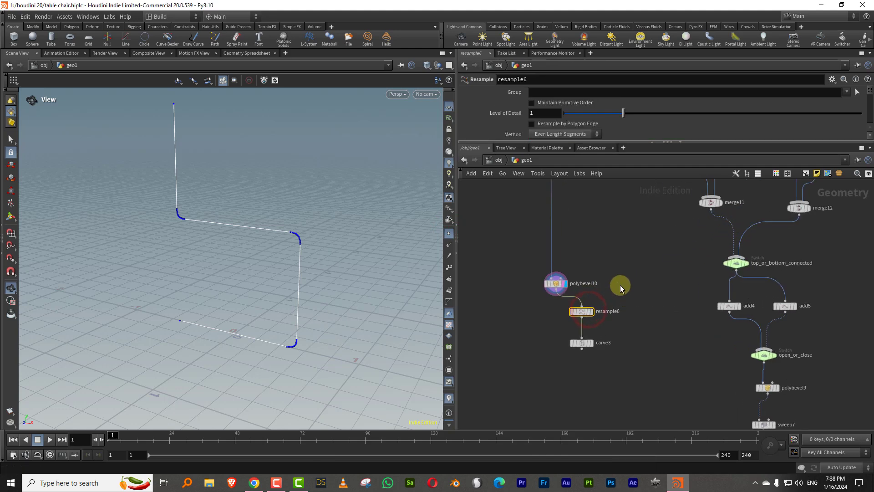
left_click(591, 312)
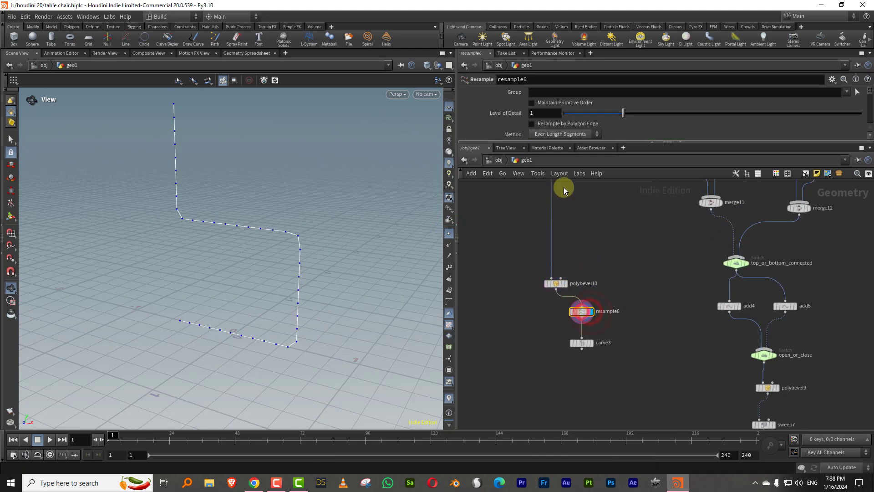
left_click(593, 344)
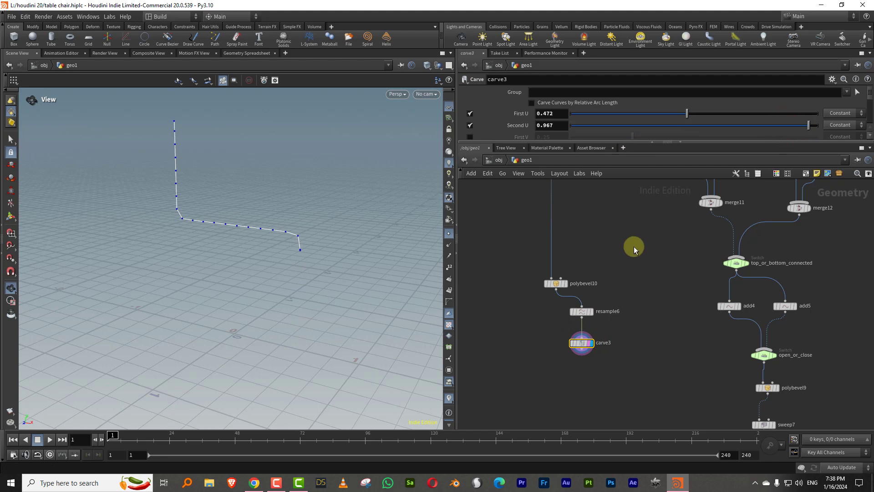
Add a Sweep node below carve3, wire the carve and an upstream cross-section curve into its two inputs, and display it
key("Tab")
type("swe")
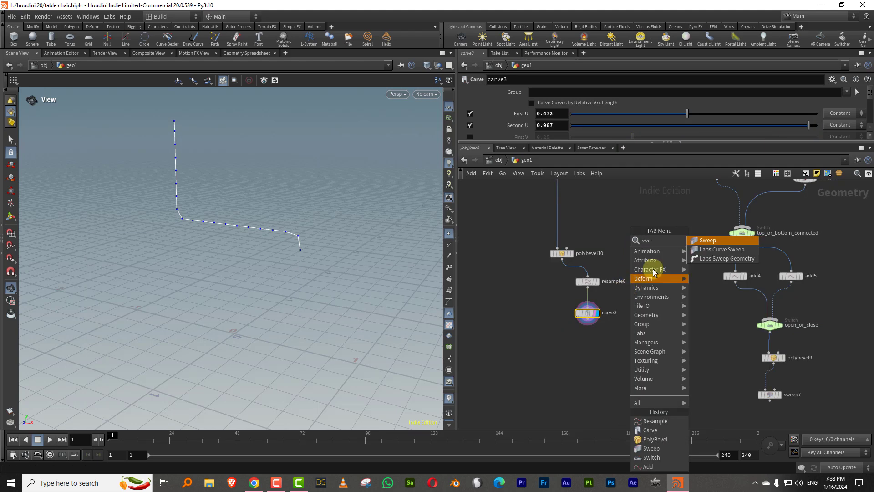
left_click(708, 244)
left_click(613, 361)
middle_click_drag(658, 189, 595, 315)
middle_click_drag(665, 247, 615, 453)
middle_click_drag(665, 277, 623, 392)
left_click(590, 321)
middle_click_drag(540, 347, 621, 216)
middle_click_drag(578, 352, 610, 239)
middle_click_drag(574, 346, 613, 180)
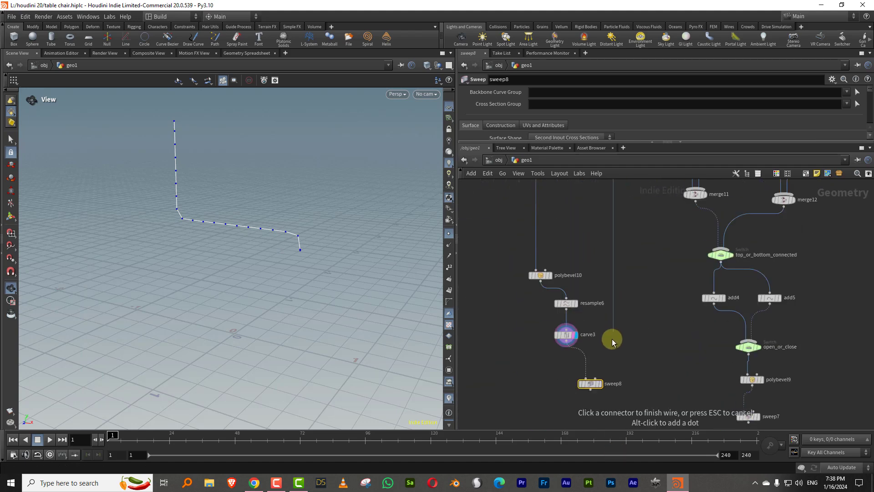
left_click(607, 377)
Insert a Transform on the wire feeding sweep8's cross-section input and rotate the cross-section so the sweep forms a seat and back
key("Tab")
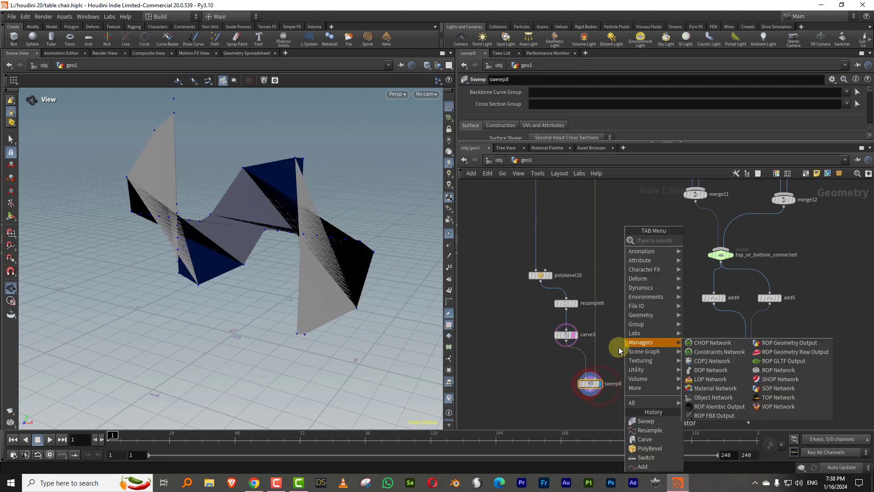
type("tr")
left_click(476, 258)
left_click(596, 316)
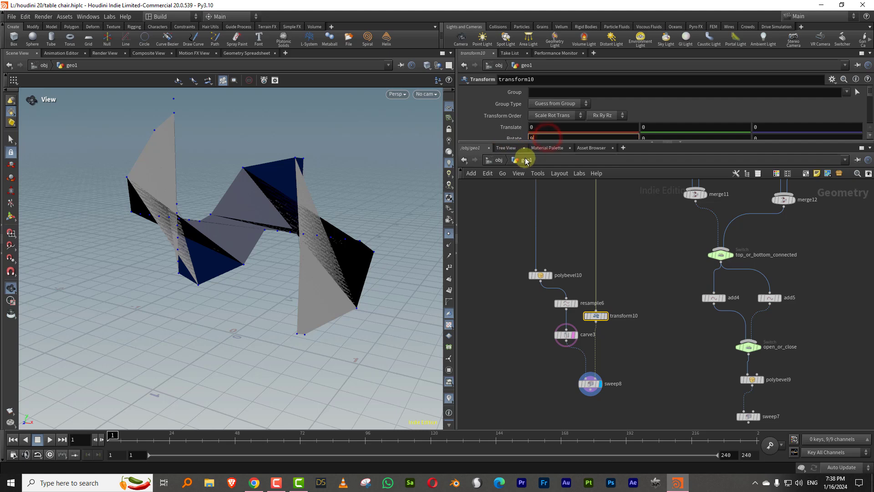
left_click_drag(303, 235, 253, 250, "alt")
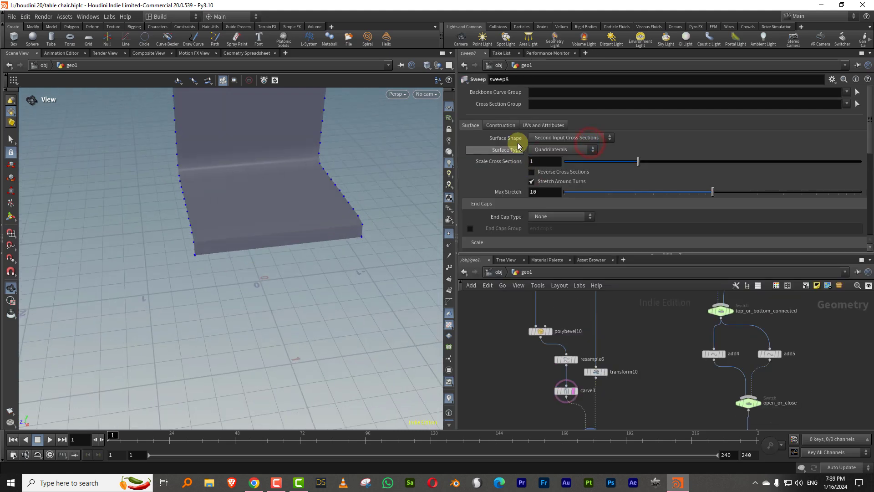
Set sweep8's Target Up Vector to Z Axis
left_click(501, 126)
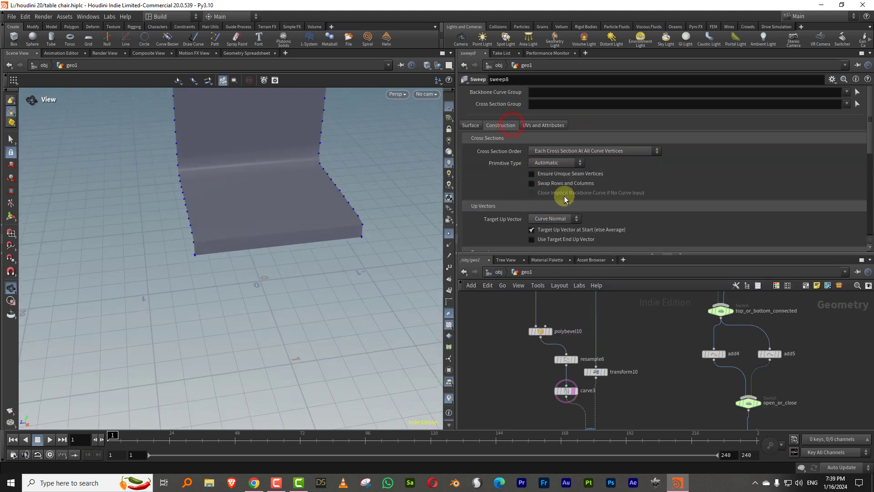
left_click(554, 222)
left_click(549, 255)
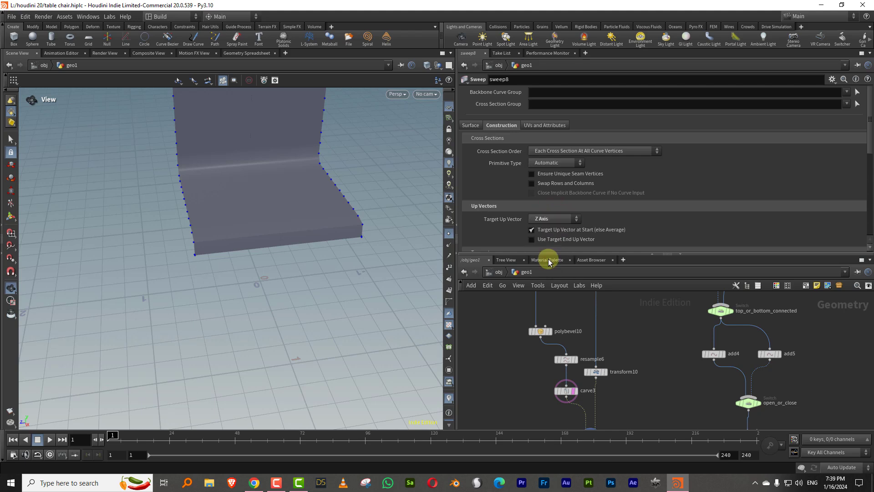
Refine carve3's range to First U 0.491 and Second U 0.993
middle_click_drag(604, 365, 617, 314)
left_click_drag(594, 334, 594, 334)
mouse_move(706, 117)
left_mouse_down()
mouse_move(666, 115)
mouse_move(707, 117)
mouse_move(693, 115)
left_mouse_up()
mouse_move(815, 126)
left_mouse_down()
mouse_move(797, 127)
mouse_move(824, 133)
left_mouse_up()
middle_click_drag(646, 339, 633, 312)
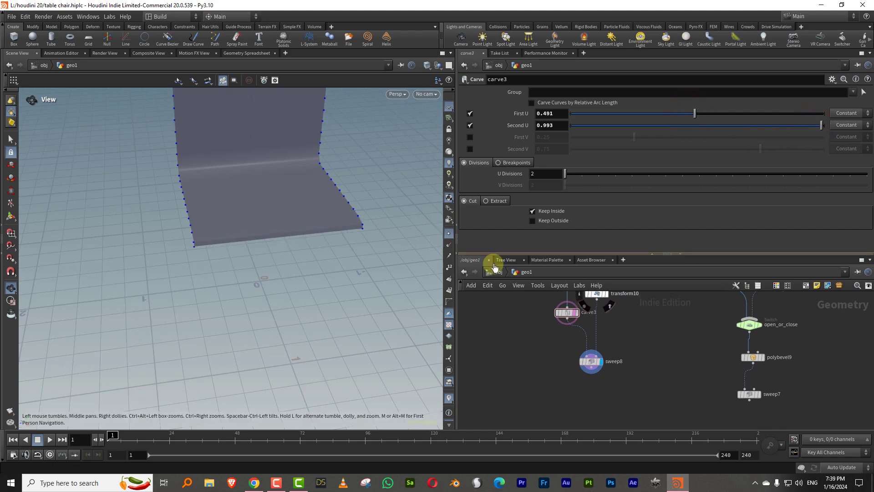
Enable Reverse Cross Sections on sweep8 to flip the seat surface
left_click_drag(615, 327, 575, 374)
left_click(473, 126)
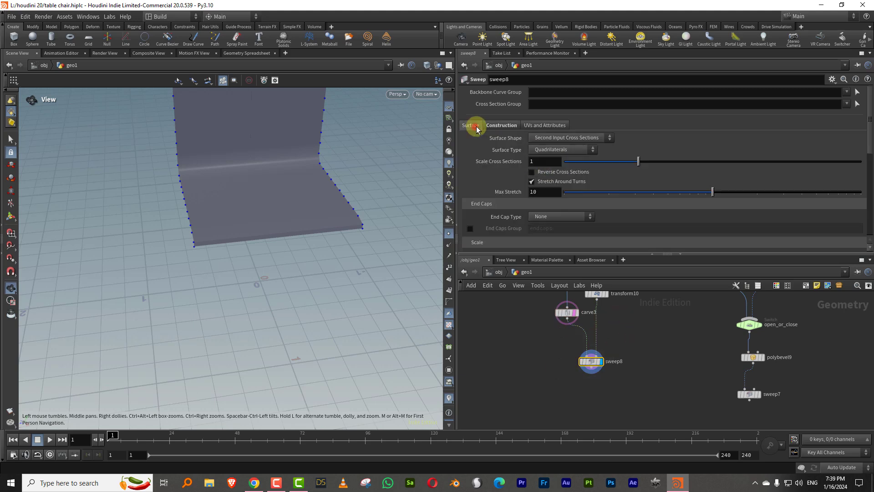
mouse_move(649, 330)
middle_mouse_down()
mouse_move(608, 343)
mouse_move(619, 333)
mouse_move(612, 374)
mouse_move(621, 322)
middle_mouse_up()
Add a PolyExtrude below sweep8, wire it from the sweep, display it and view the geometry in wireframe
key("Tab")
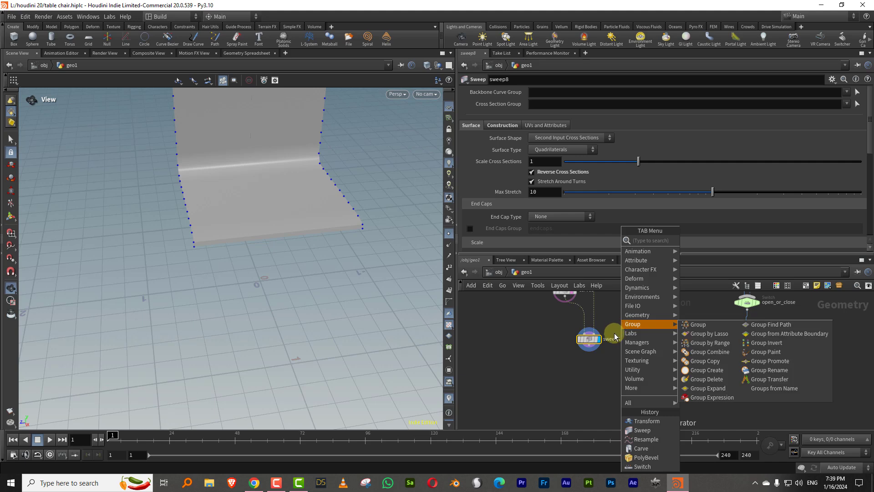
type("polye")
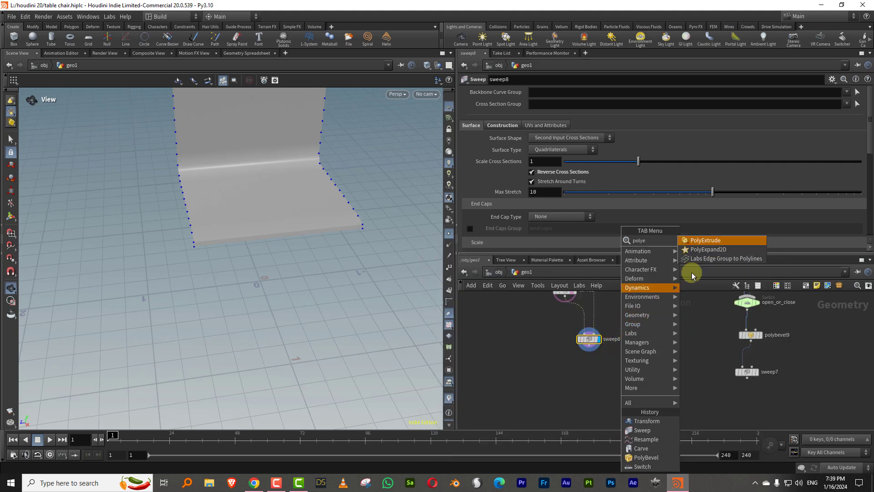
left_click(715, 239)
left_click(589, 376)
mouse_move(593, 353)
left_mouse_down()
mouse_move(578, 376)
mouse_move(588, 372)
left_mouse_up()
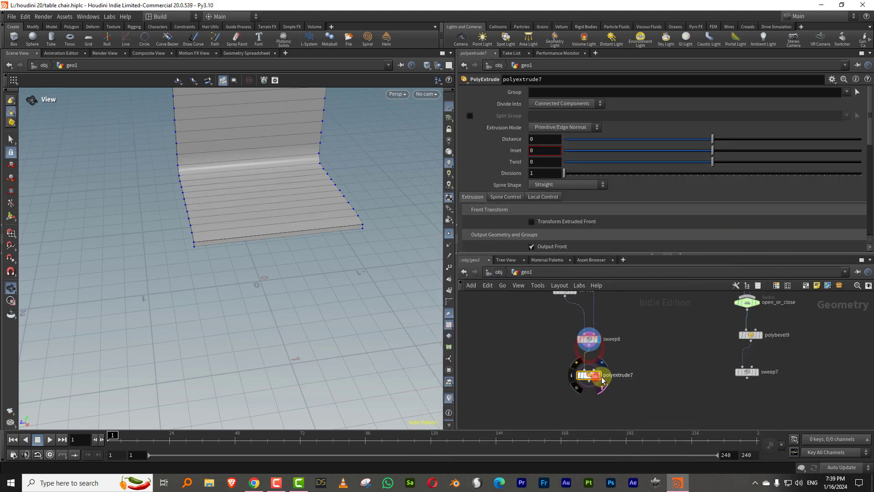
key("w")
left_click_drag(328, 270, 342, 266)
Insert a Resample between transform10 and sweep8 with a maximum segment Length of 0.23
middle_click_drag(603, 355, 585, 429)
left_click_drag(573, 347, 616, 349)
key("Tab")
type("resa")
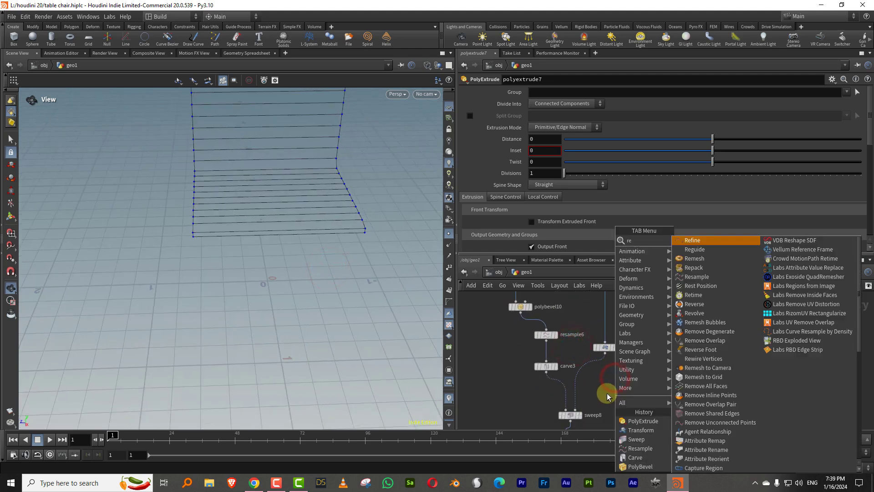
left_click(711, 242)
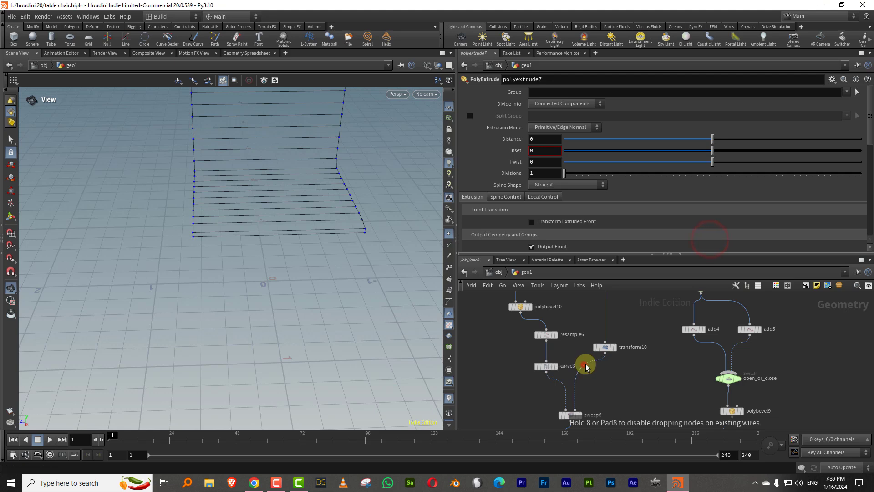
left_click(585, 371)
left_click_drag(571, 168, 579, 169)
middle_click_drag(655, 393, 655, 334)
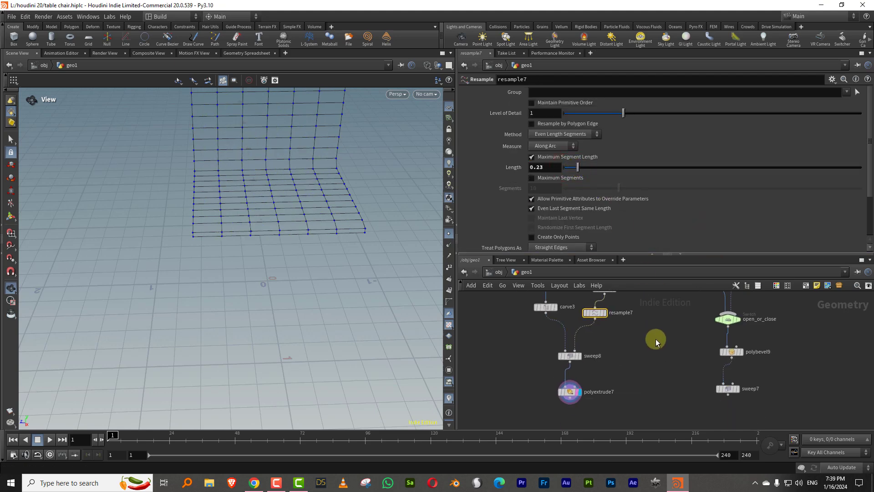
Insert another Resample between carve3 and sweep8 to even out the profile's segments
key("Tab")
type("resa")
left_click(737, 240)
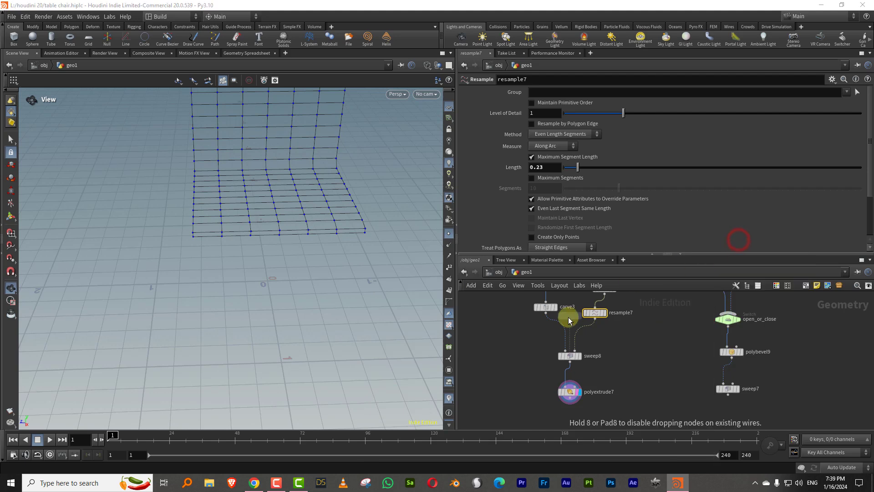
left_click(564, 328)
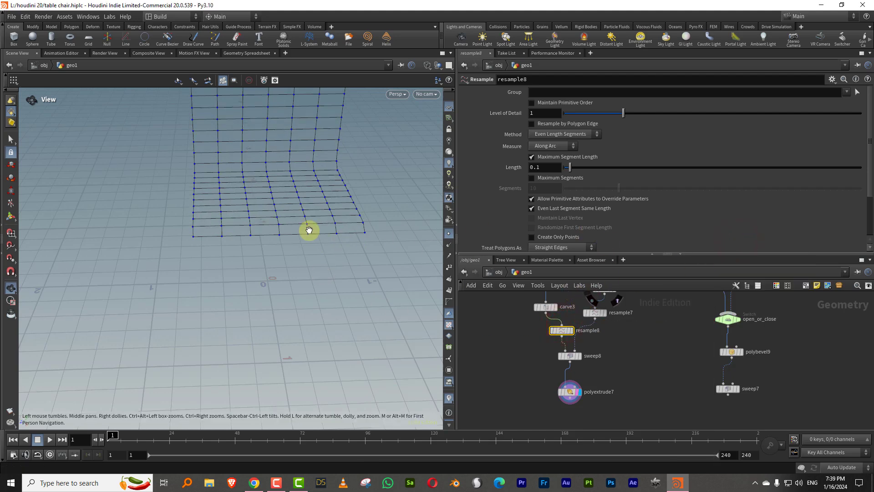
left_click_drag(315, 223, 399, 197)
Extrude the seat surface with polyextrude7 to a Distance of about 0.0535
middle_click_drag(619, 342, 616, 312)
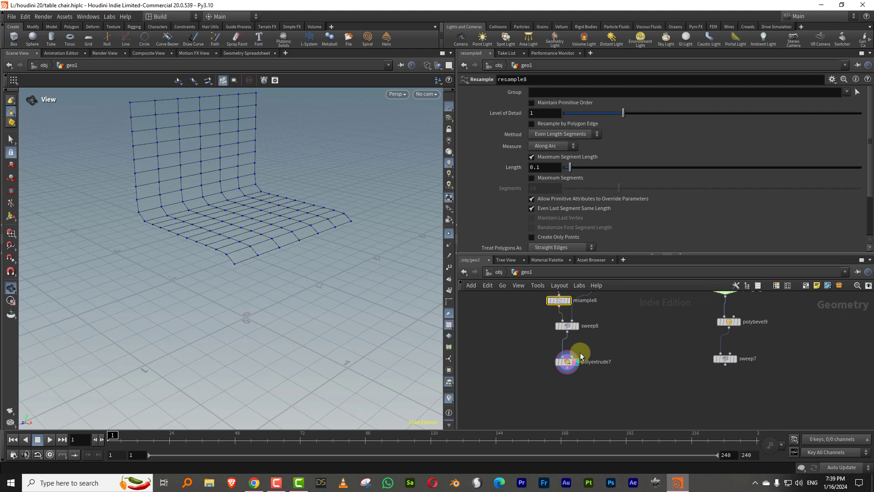
left_click_drag(597, 348, 547, 378)
key("Return")
left_click_drag(354, 205, 357, 197)
Enable Output Back and the extrudeFront Front Group on polyextrude7
left_click_drag(581, 255, 573, 300)
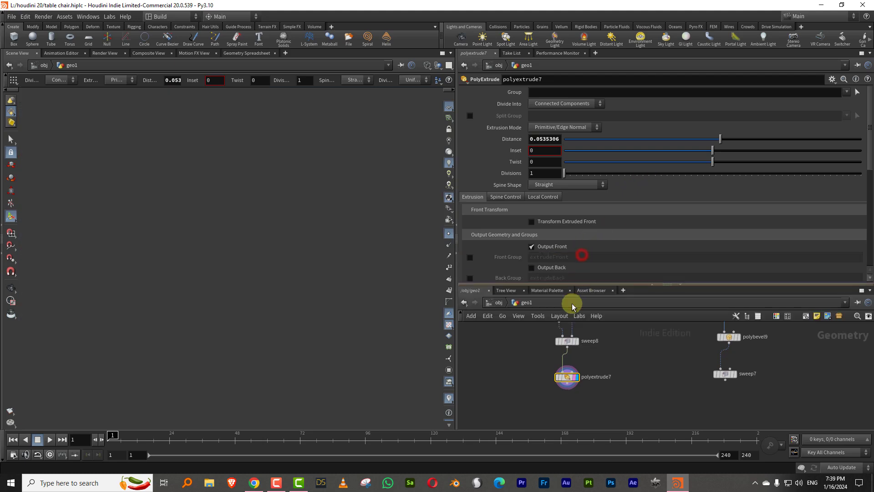
left_click(560, 272)
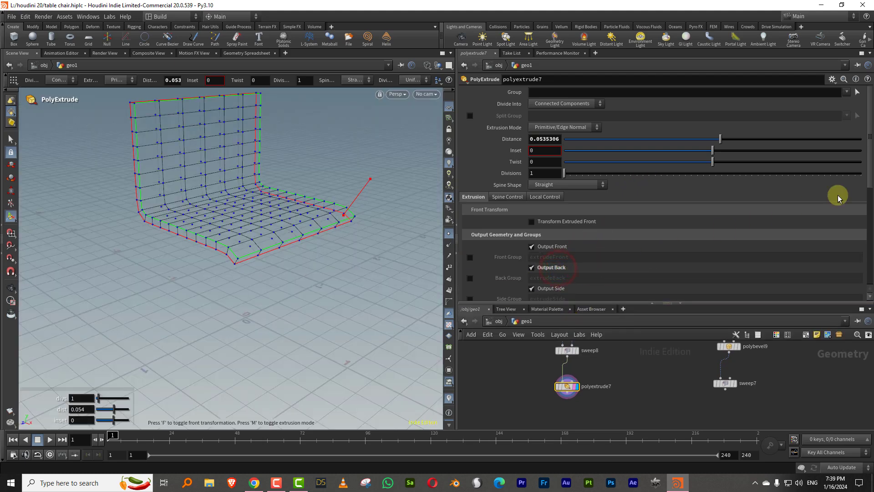
scroll(868, 184, "down", 3)
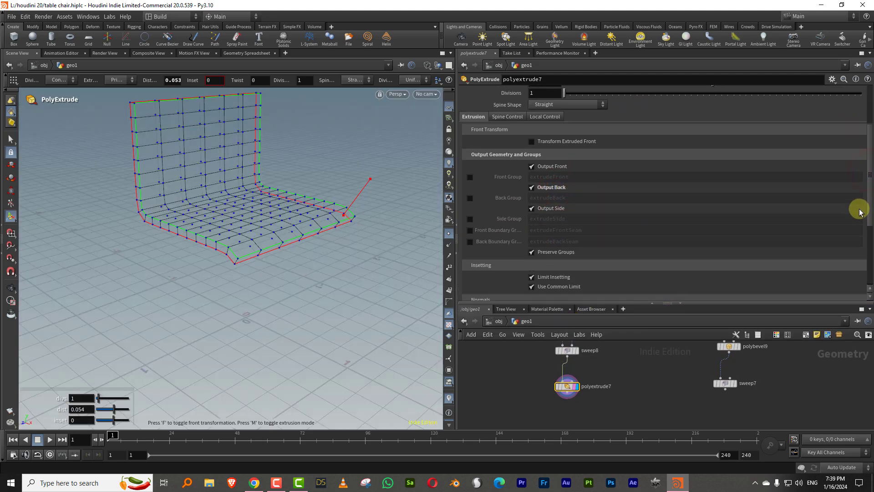
scroll(864, 191, "down", 2)
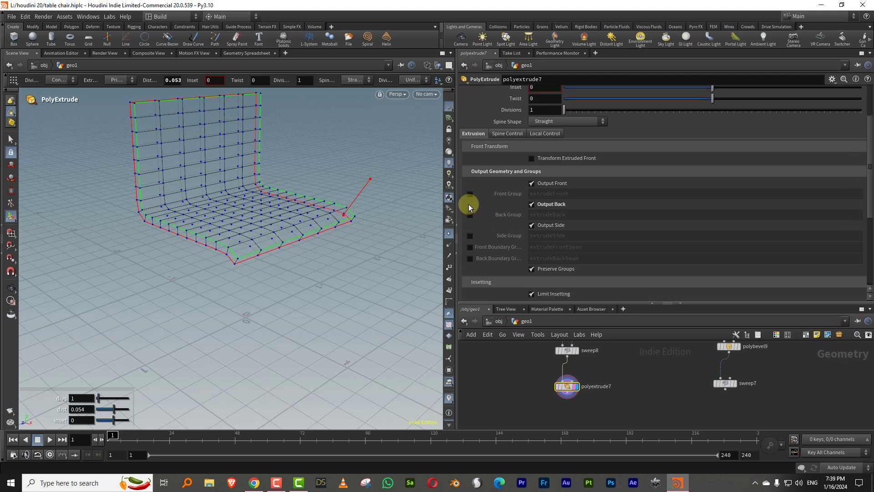
left_click(469, 194)
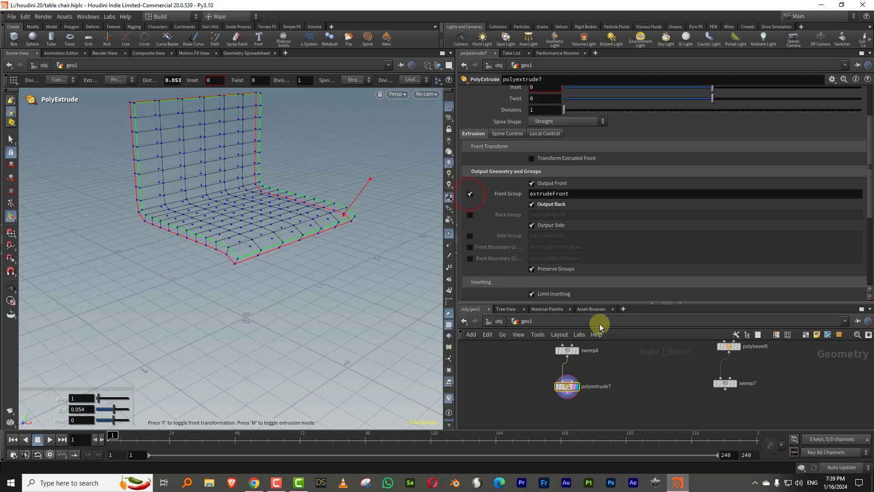
Add a second PolyExtrude below polyextrude7, wire it from that node and display it
key("Tab")
left_click(642, 432)
left_click(576, 413)
left_click(567, 392)
left_click(572, 407)
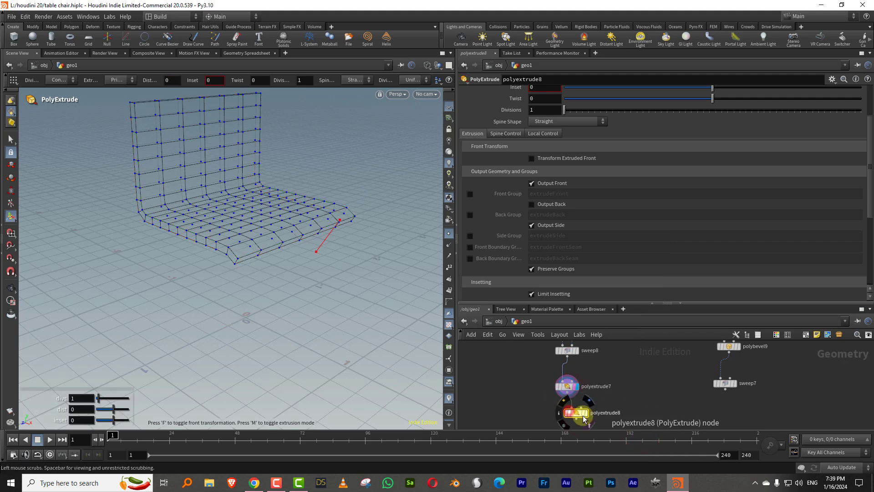
left_click(587, 413)
Restrict polyextrude8 to the extrudeFront group and set Distance to 0.04 and Inset to 0.052
left_click_drag(870, 129, 871, 97)
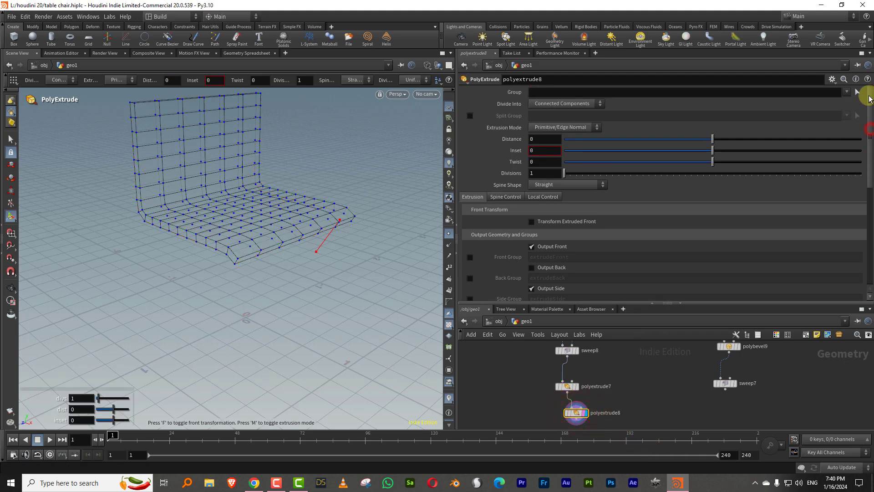
left_click(832, 101)
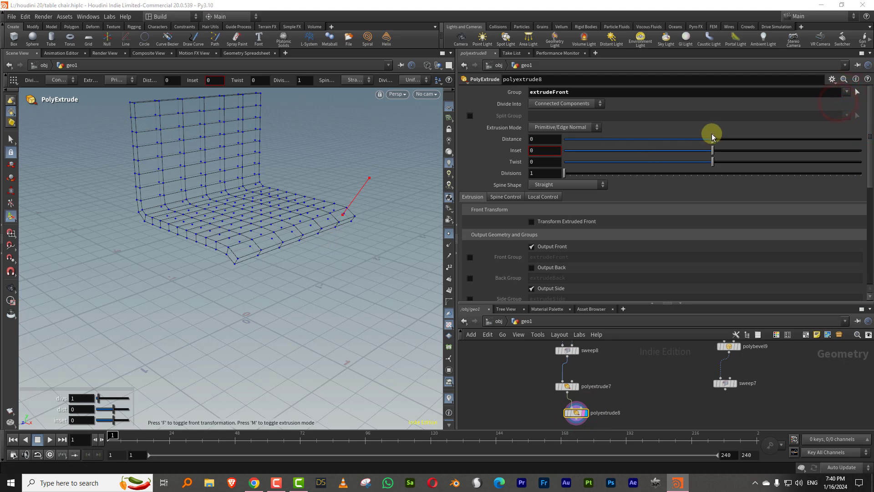
mouse_move(713, 140)
left_mouse_down()
mouse_move(724, 153)
mouse_move(716, 154)
left_mouse_up()
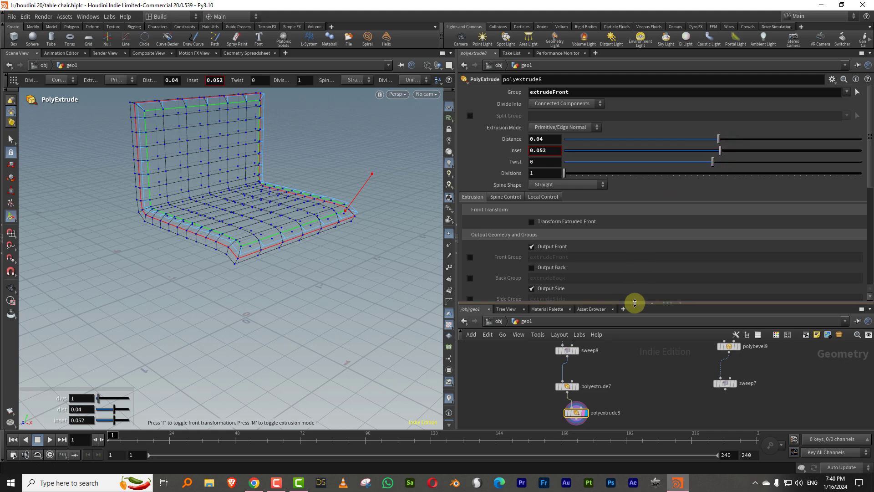
Add a Subdivide node after polyextrude8, display it in shaded view and set its Depth to 2
left_click(634, 302)
left_click(449, 232)
left_click(679, 290)
key("Tab")
type("ub")
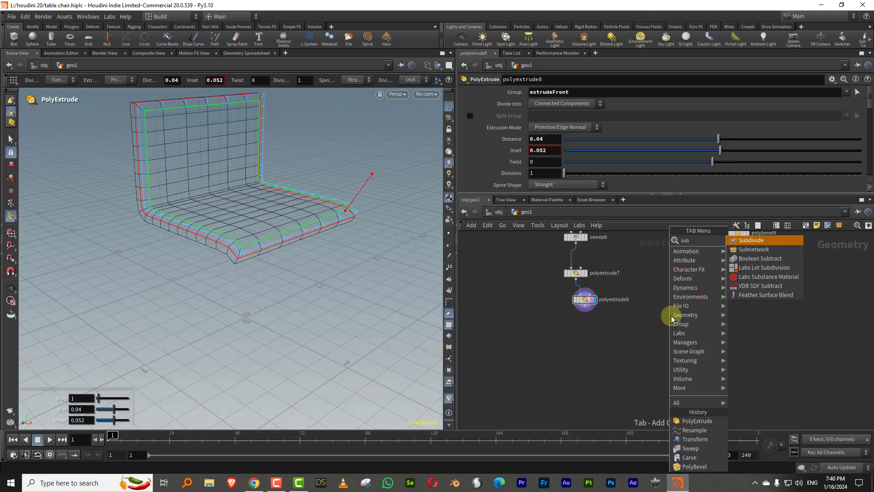
left_click(769, 242)
left_click(605, 350)
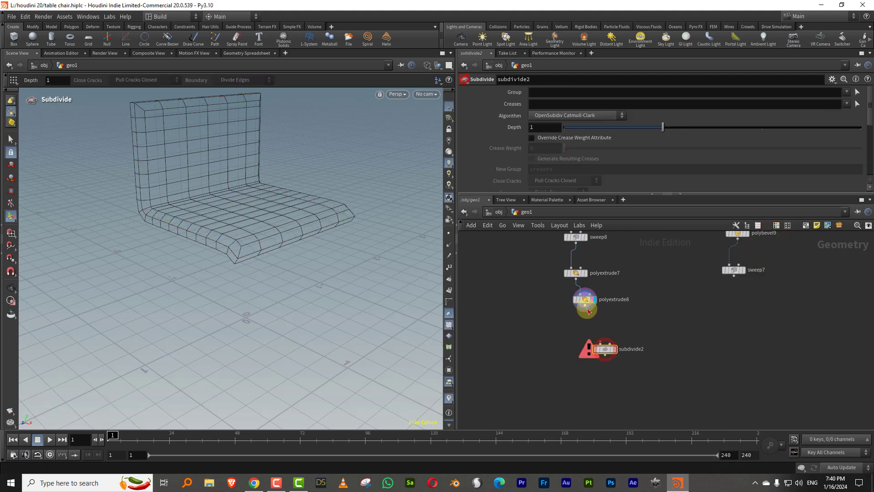
key("shift+w")
left_click_drag(358, 251, 269, 246, "alt")
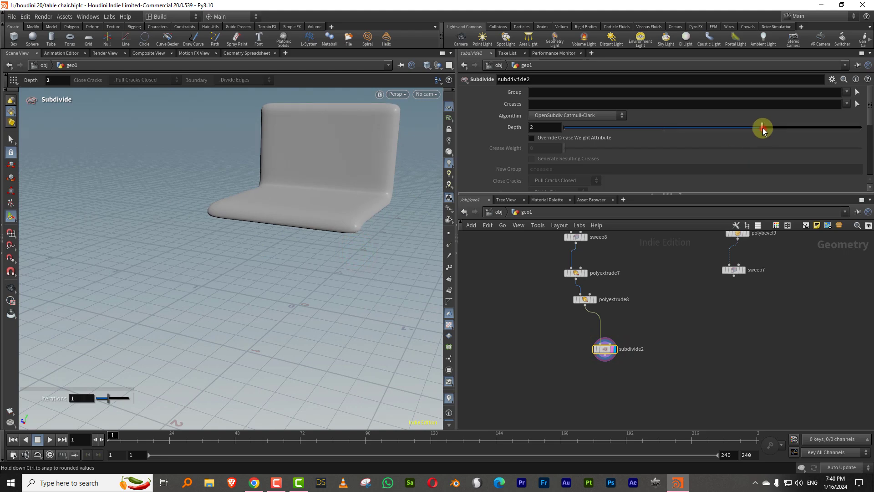
left_click(686, 330)
left_click_drag(299, 216, 414, 223, "alt")
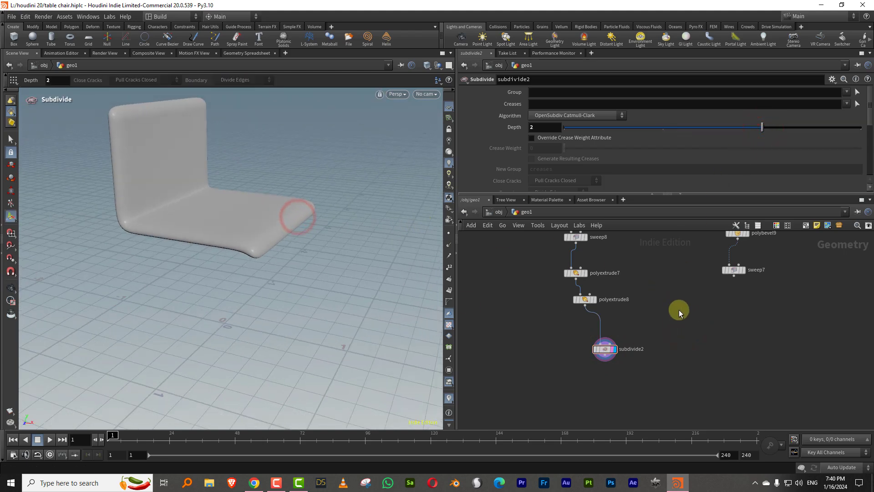
Merge subdivide2 with the sweep7 frame tubes and display the combined chair
middle_click_drag(682, 312, 651, 327)
key("Tab")
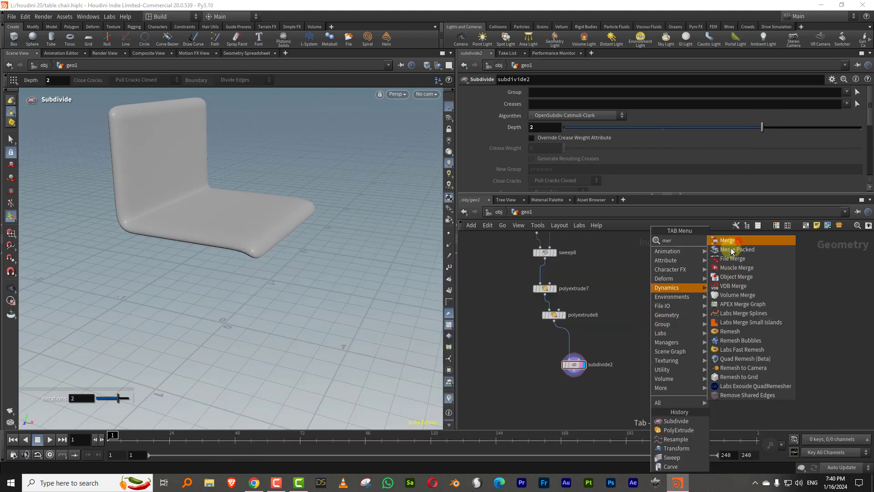
left_click(737, 241)
left_click(616, 413)
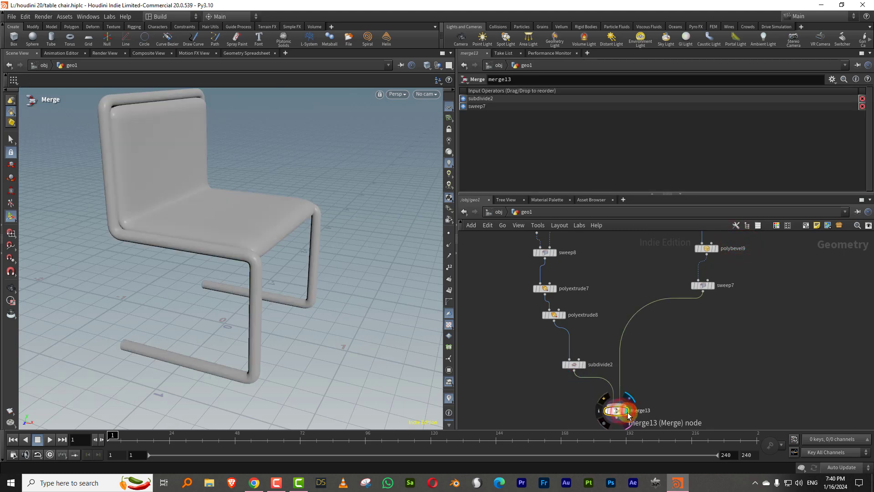
key("Escape")
left_click_drag(244, 248, 188, 245)
Select copytopoints15 upstream in the network and show the chair with wireframe shading
middle_click_drag(582, 245, 604, 328)
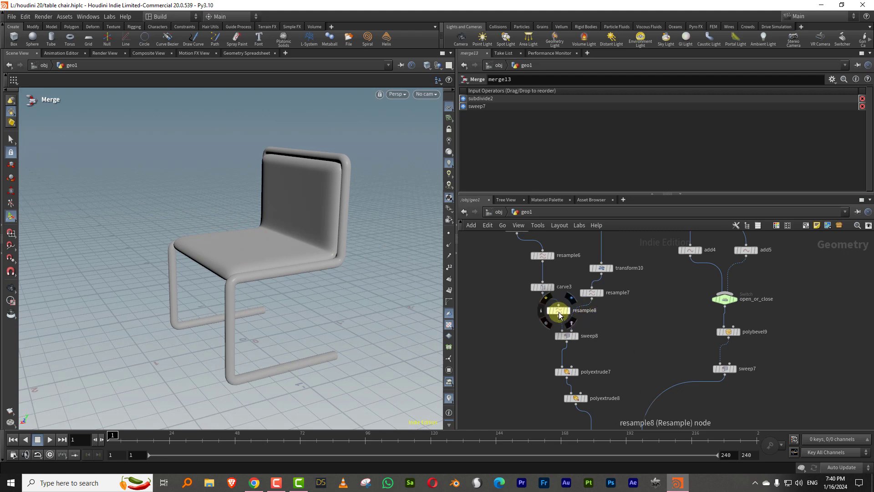
left_click(542, 287)
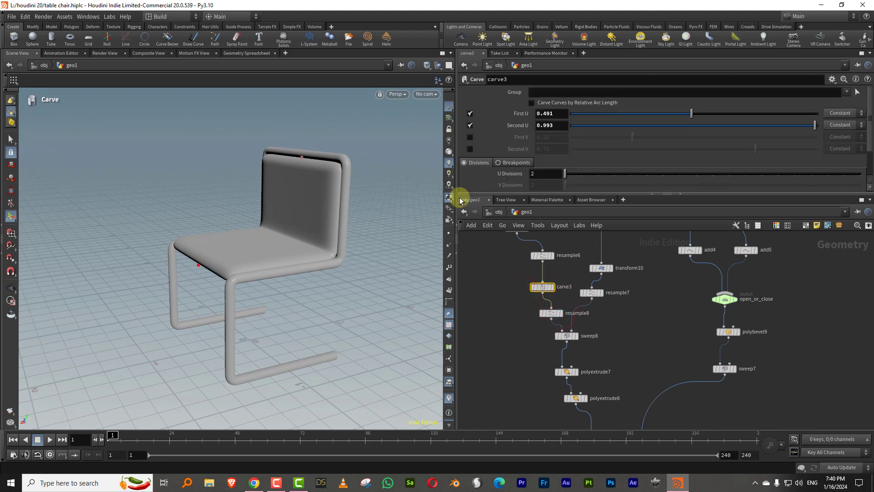
middle_click_drag(625, 297, 602, 355)
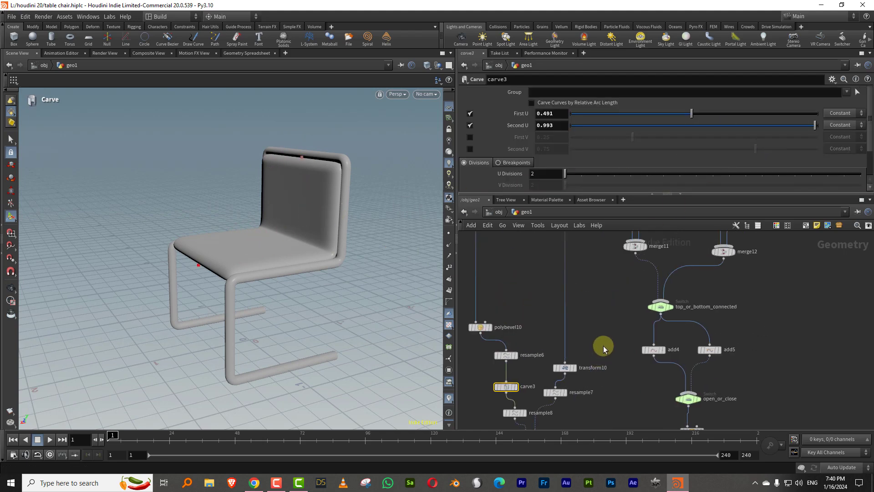
middle_click_drag(588, 317, 584, 389)
middle_click_drag(545, 320, 548, 392)
middle_click_drag(516, 296, 604, 332)
scroll(604, 331, "down", 3)
middle_click_drag(593, 257, 610, 298)
scroll(607, 309, "up", 3)
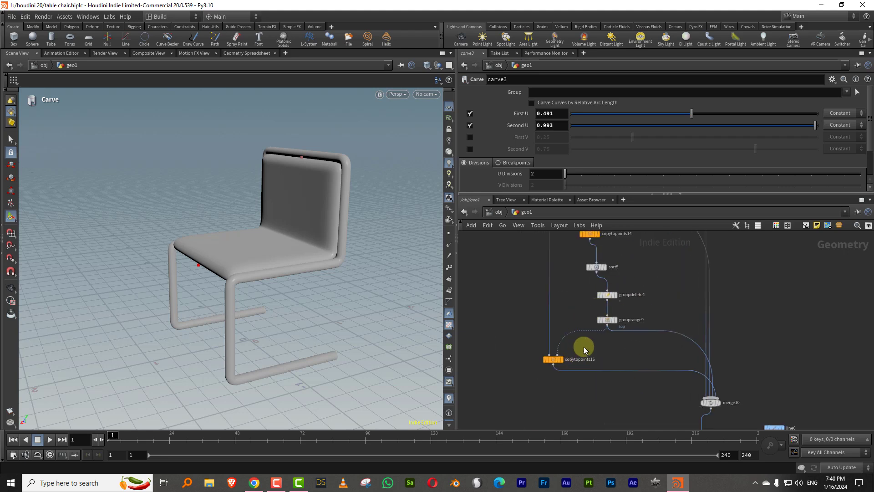
left_click_drag(585, 345, 534, 371)
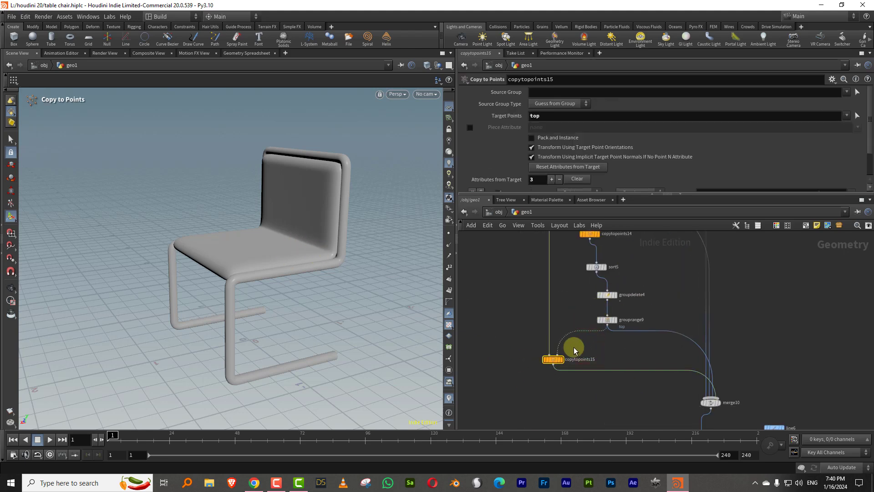
key("w")
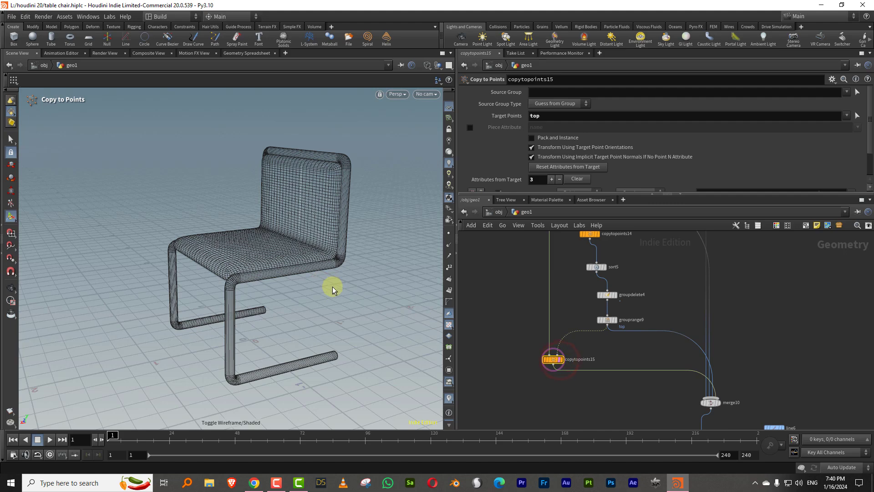
left_click_drag(334, 287, 363, 287)
Insert a Transform node on the first input of copytopoints15 and set its Uniform Scale to 1.24
key("Tab")
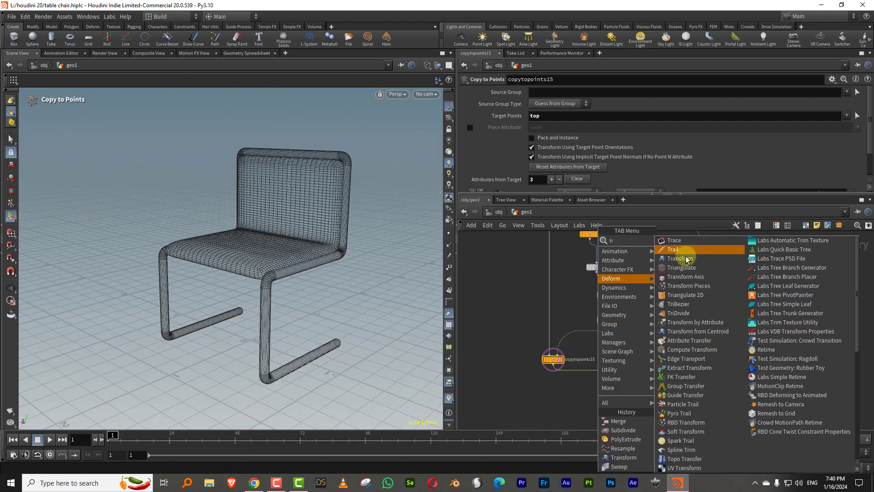
left_click(687, 259)
left_click(550, 318)
mouse_move(594, 173)
left_mouse_down()
mouse_move(616, 172)
mouse_move(586, 173)
mouse_move(601, 174)
left_mouse_up()
Rename the new Transform node chair_height and color it yellow
left_click_drag(538, 322, 518, 327)
double_click(558, 319)
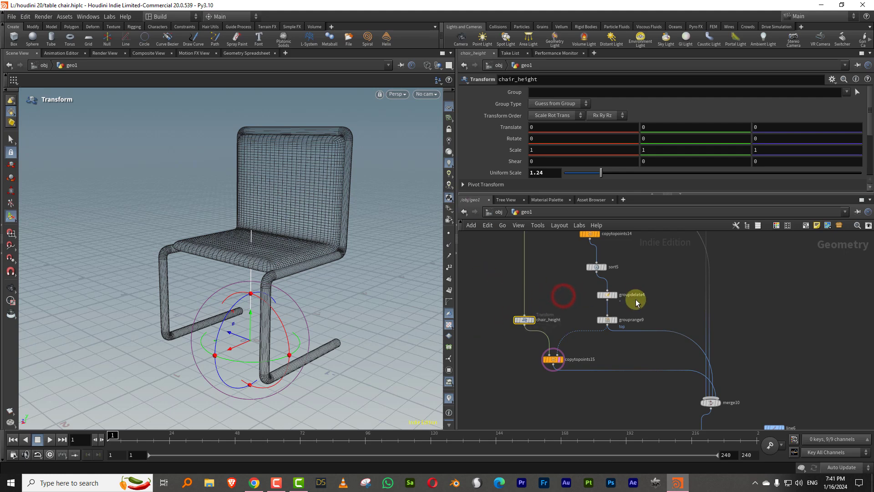
key("c")
left_click(857, 383)
key("c")
Set carve3's First U to 0.448 and Second U to 0.713 to limit the cushion to the seat
middle_click_drag(507, 375, 526, 302)
scroll(532, 302, "down", 4)
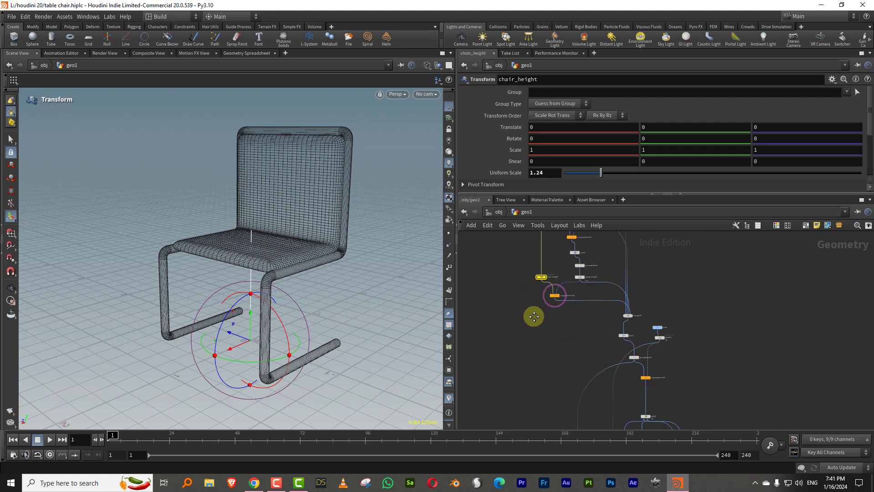
middle_click_drag(518, 344, 538, 301)
left_click_drag(272, 178, 344, 190, "alt")
middle_click_drag(542, 410, 543, 331)
middle_click_drag(592, 278, 565, 340)
right_click_drag(567, 339, 612, 329)
left_click_drag(665, 396, 646, 393)
middle_click_drag(623, 278, 615, 343)
left_click_drag(620, 356, 615, 357)
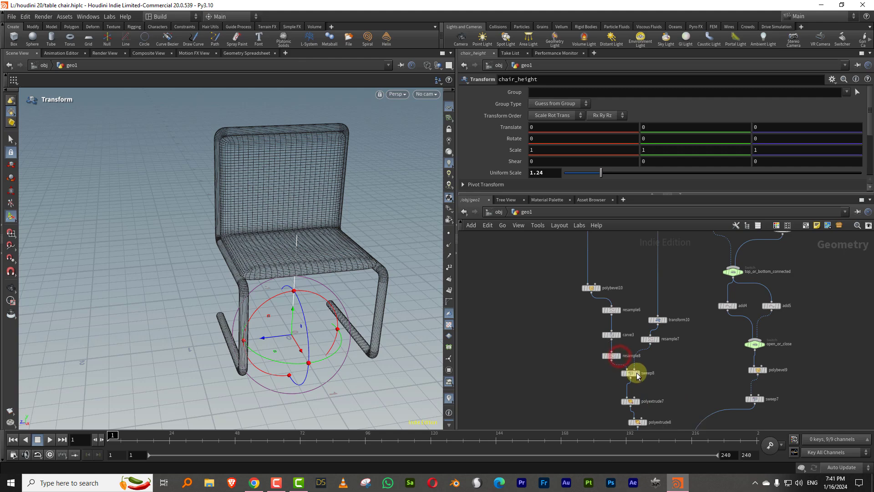
left_click(597, 335)
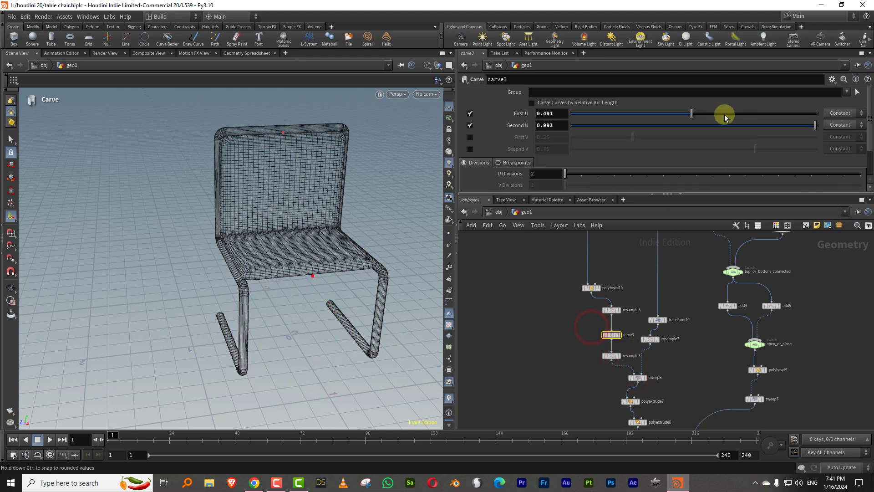
left_click_drag(707, 114, 681, 111)
left_click_drag(801, 123, 747, 125)
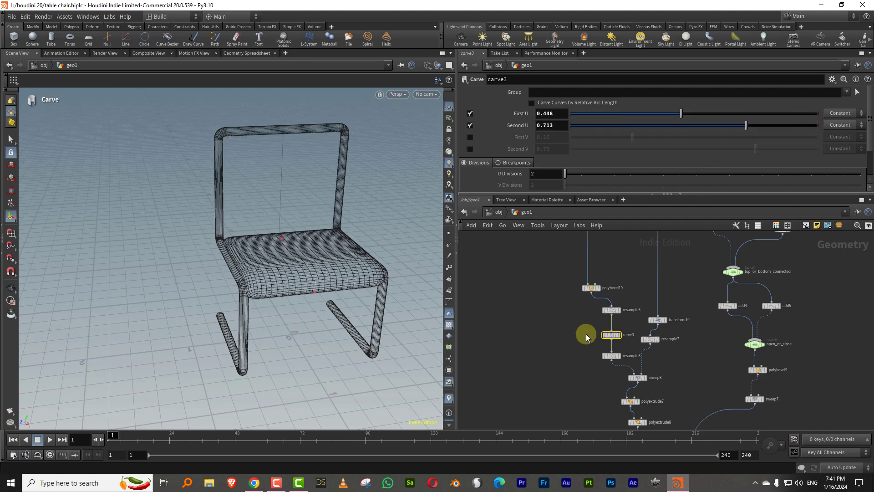
Duplicate the carve3, resample8 and sweep8 nodes and place the copies beside the original branch
left_click_drag(586, 325, 616, 358)
middle_click_drag(657, 339, 658, 320)
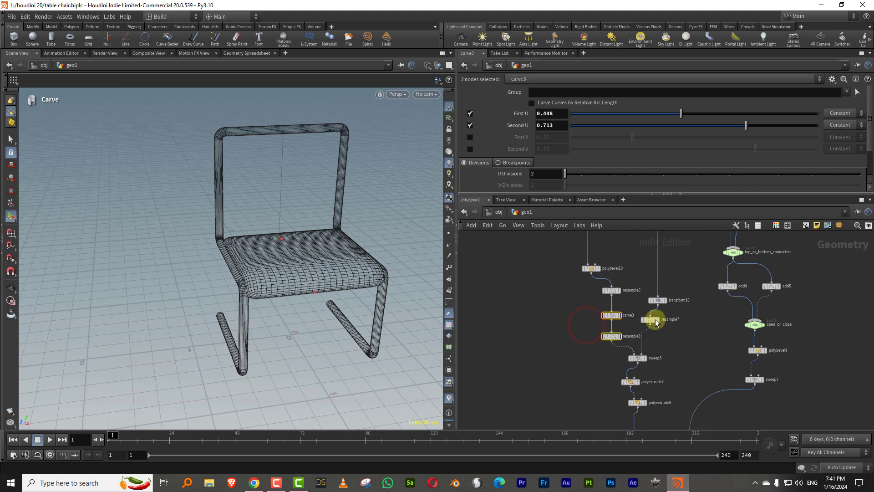
left_click(637, 358, "shift")
middle_click_drag(673, 348, 707, 331)
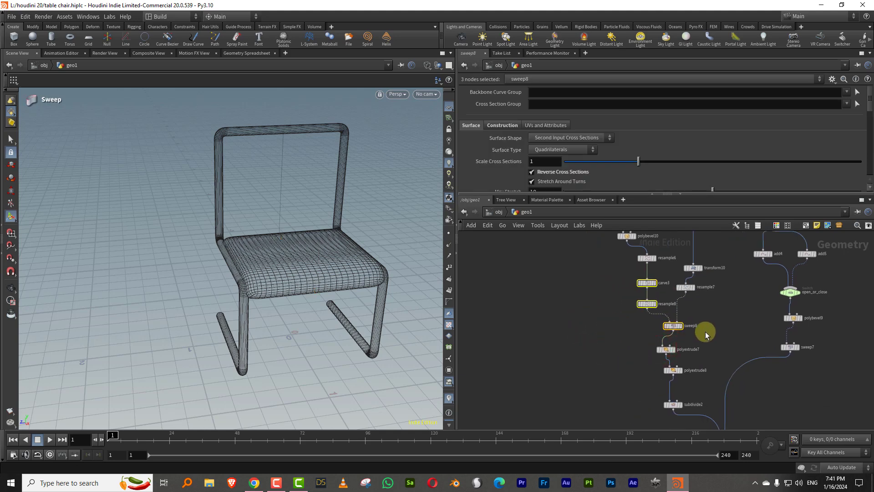
key("ctrl+c")
key("ctrl+v")
left_click_drag(720, 355, 603, 359)
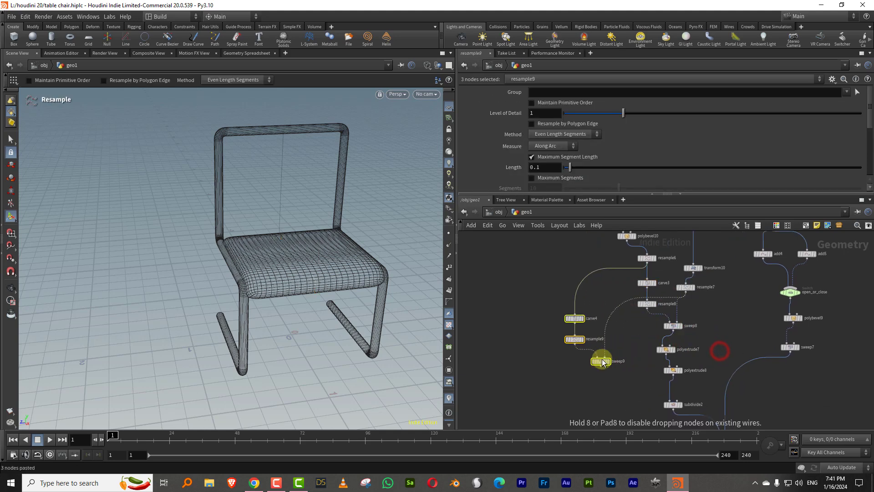
Duplicate polyextrude7 and polyextrude8 and connect the copies below sweep9
left_click_drag(685, 382, 685, 381)
middle_click_drag(712, 355, 736, 304)
key("ctrl+v")
left_click_drag(728, 297, 643, 329)
left_click(608, 324)
left_click_drag(627, 314, 641, 329)
left_click(648, 311)
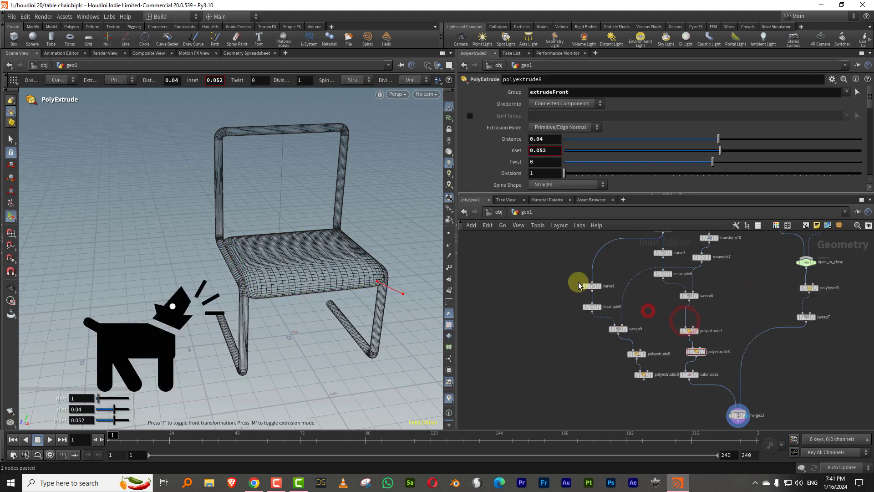
Insert a Merge node between polyextrude8 and subdivide2 and wire polyextrude10 into it
left_click_drag(574, 275, 609, 295)
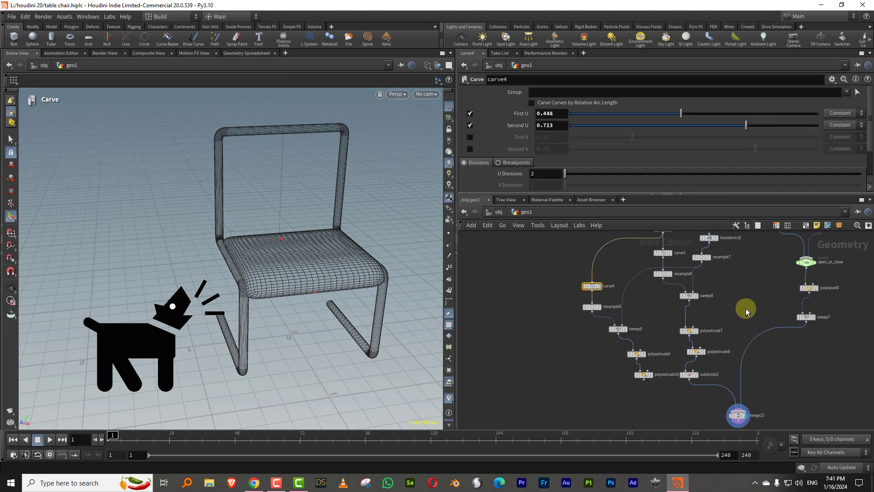
middle_click_drag(699, 388, 691, 315)
key("Tab")
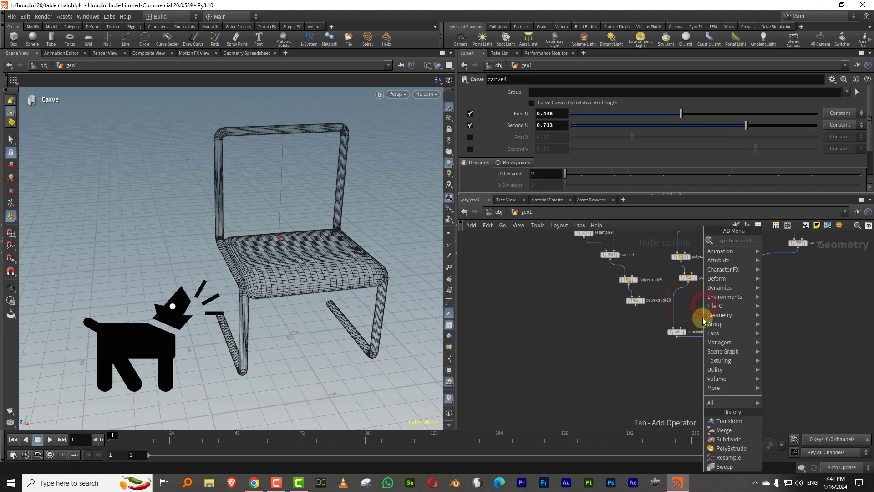
mouse_move(720, 242)
left_click(788, 242)
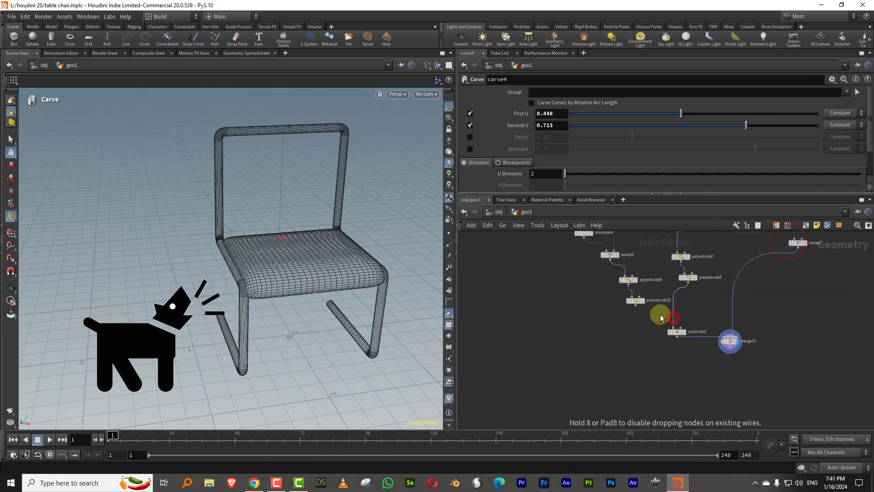
left_click(673, 318)
left_click_drag(636, 304, 674, 314)
left_click_drag(732, 345, 724, 375)
Set carve4's First U to 0.83 and Second U to 0.983 to form a separate backrest cushion
middle_click_drag(588, 261, 591, 334)
left_click_drag(607, 272, 609, 272)
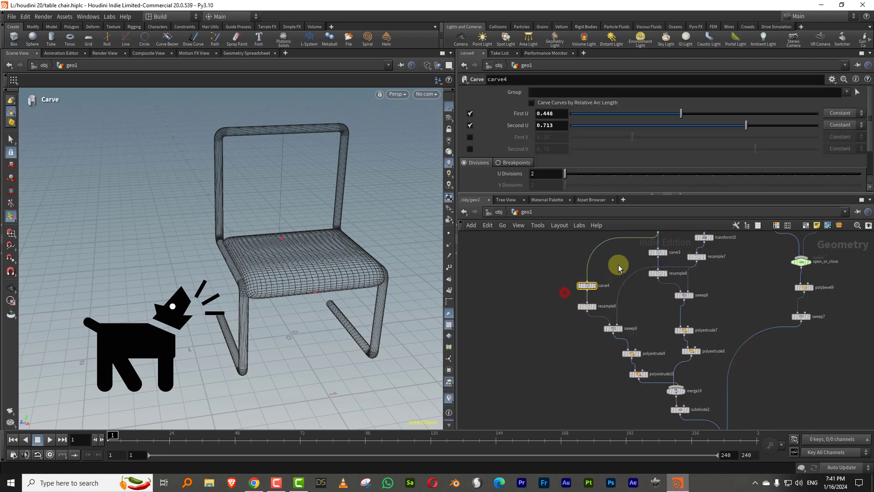
left_click_drag(681, 115, 670, 116)
left_click_drag(751, 126, 816, 129)
left_click_drag(706, 113, 775, 117)
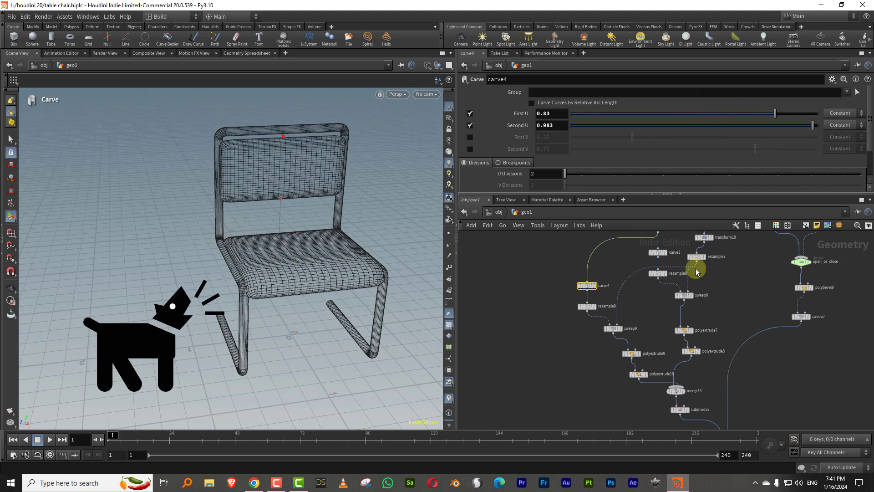
Move merge13 lower and shift the whole cushion branch down to merge14 away from the frame branch
middle_click_drag(751, 372, 725, 280)
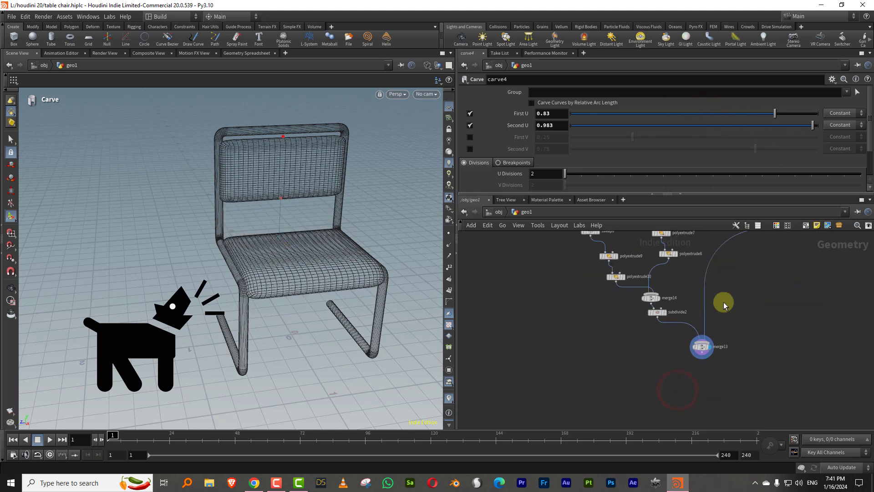
left_click_drag(723, 308, 727, 305)
left_click_drag(704, 348, 708, 378)
middle_click_drag(691, 325, 708, 385)
left_click(657, 361)
key("shift+t")
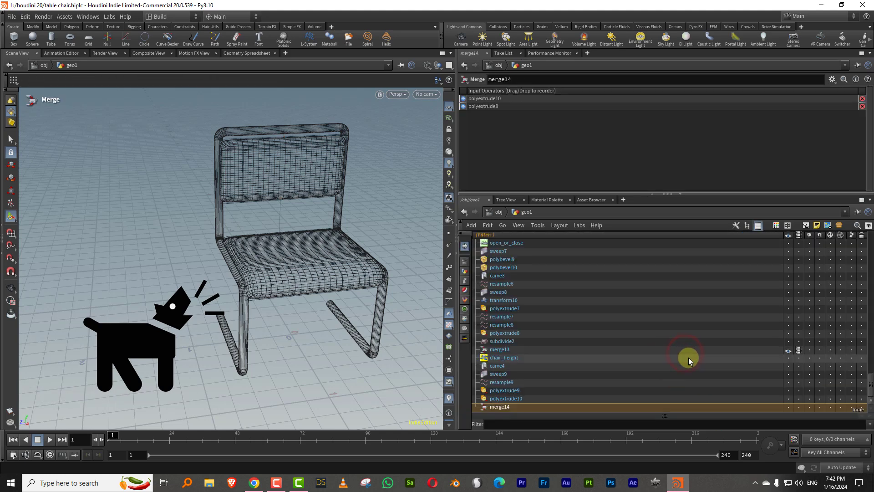
key("shift+t")
middle_click_drag(727, 284, 708, 337)
scroll(705, 335, "down", 3)
left_click_drag(609, 257, 688, 382)
left_click_drag(686, 347, 620, 345)
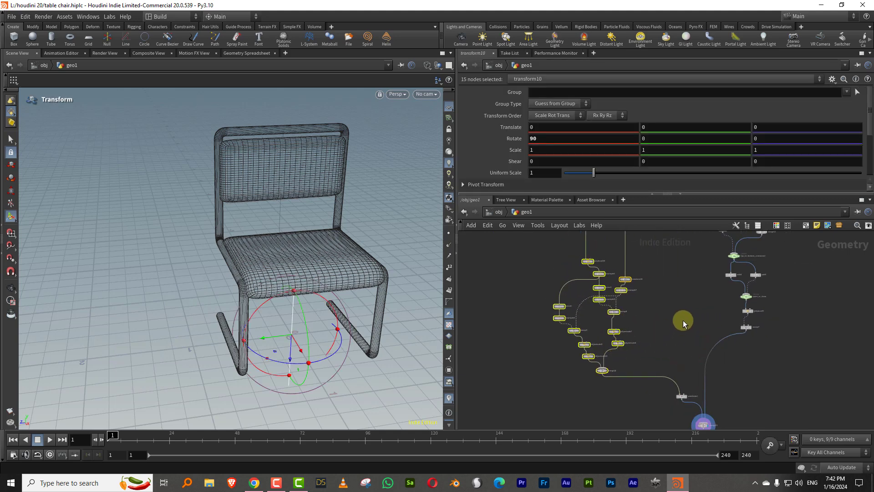
scroll(648, 322, "up", 3)
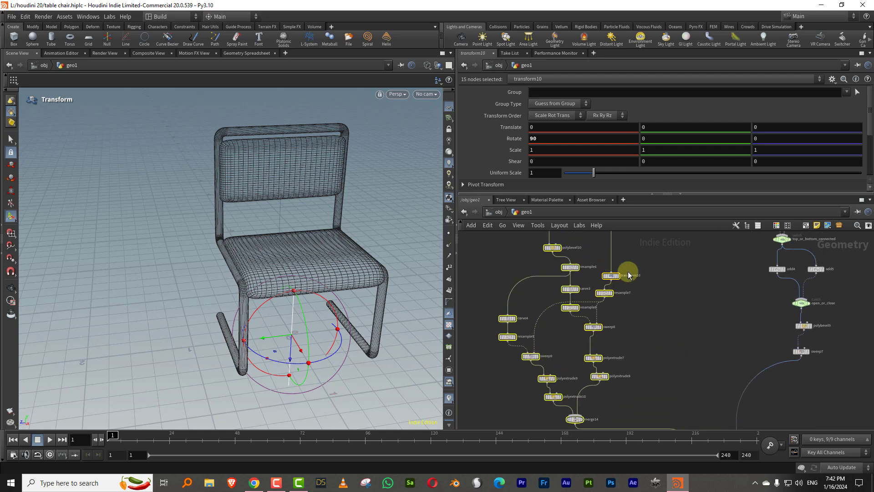
Duplicate the seat chain from carve3 through polyextrude8 and place the copies between the cushion and frame branches
left_click(654, 298)
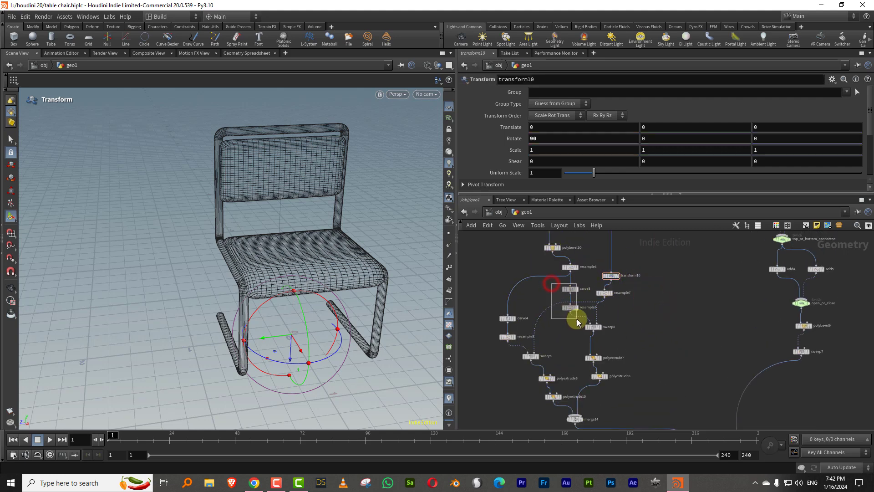
left_click_drag(551, 284, 578, 318)
left_click_drag(586, 382, 586, 384, "shift")
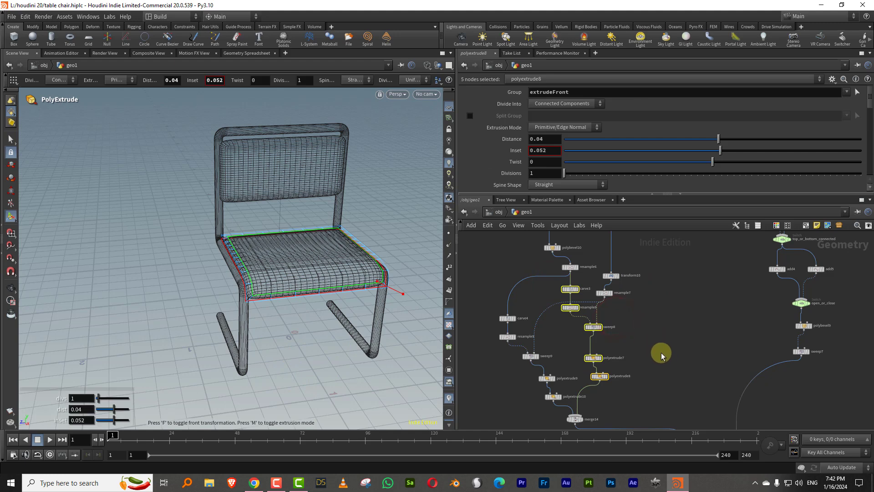
middle_click_drag(653, 362, 641, 341)
key("ctrl+c")
key("ctrl+v")
left_click_drag(630, 298, 660, 298)
left_click(716, 283)
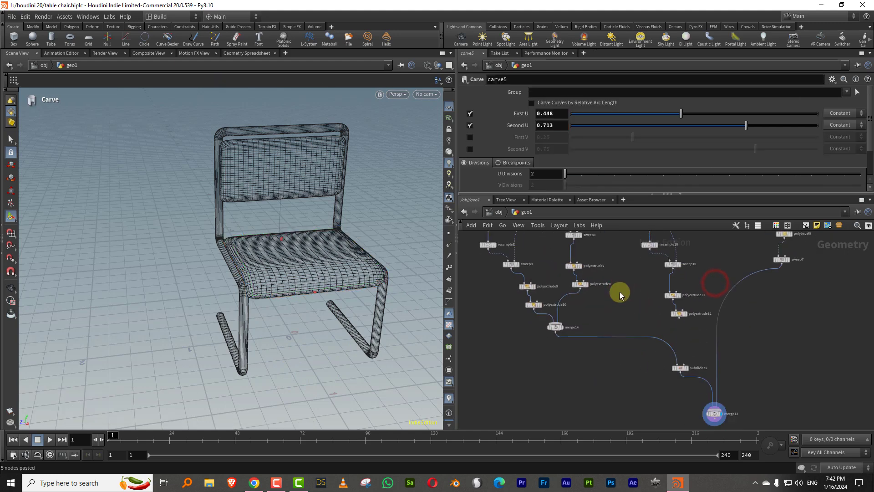
Insert a Switch node between merge14 and subdivide2, wire polyextrude12 as its second input, and set Select Input to 1
key("Tab")
type("swi")
left_click(713, 246)
scroll(699, 328, "up", 2)
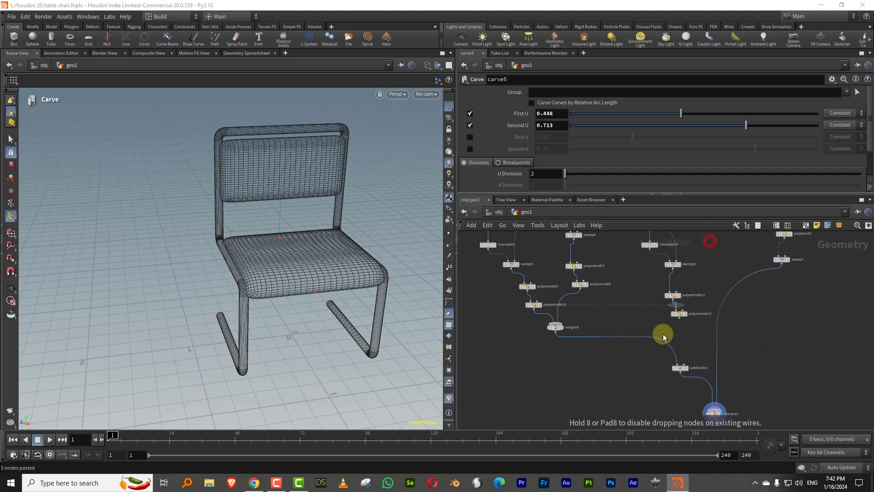
left_click(674, 344)
left_click(595, 93)
Set carve5's Second U to 0.989 to form a one-piece cushion, and show the merge13 model shaded without wireframe
middle_click_drag(670, 271, 643, 321)
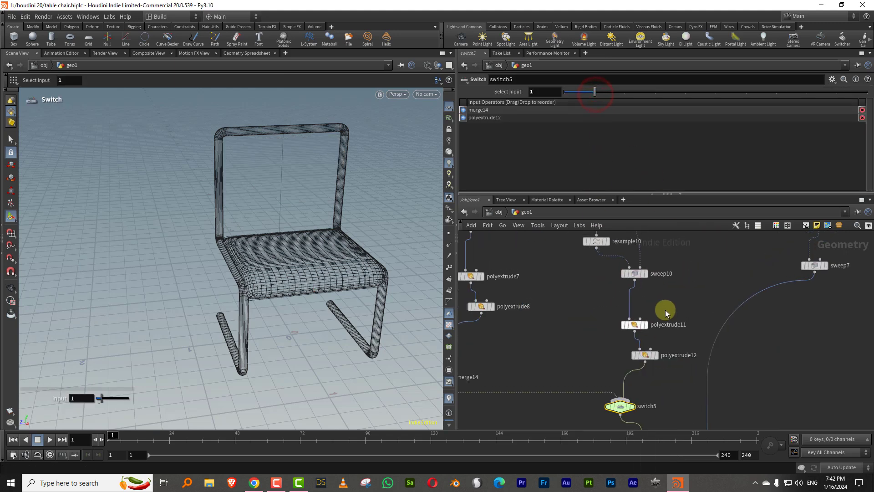
middle_click_drag(631, 269, 605, 354)
left_click_drag(594, 295, 594, 295)
left_click_drag(757, 125, 816, 131)
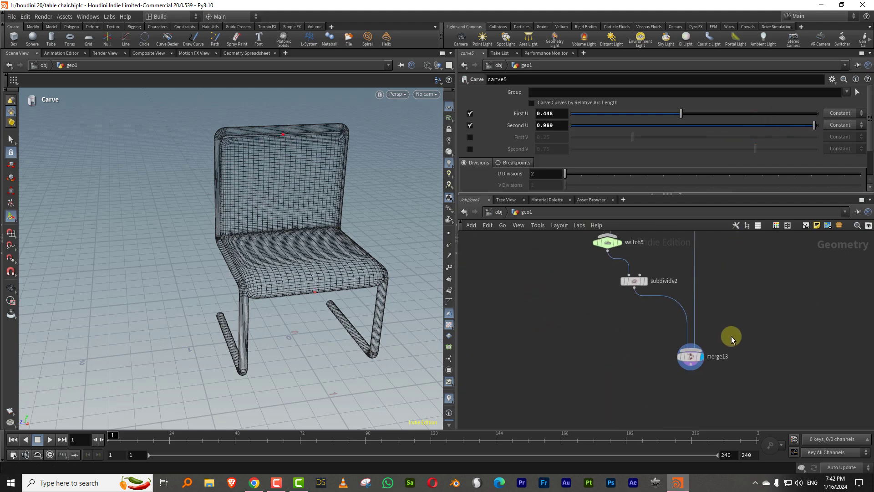
left_click_drag(726, 339, 690, 357)
key("shift+w")
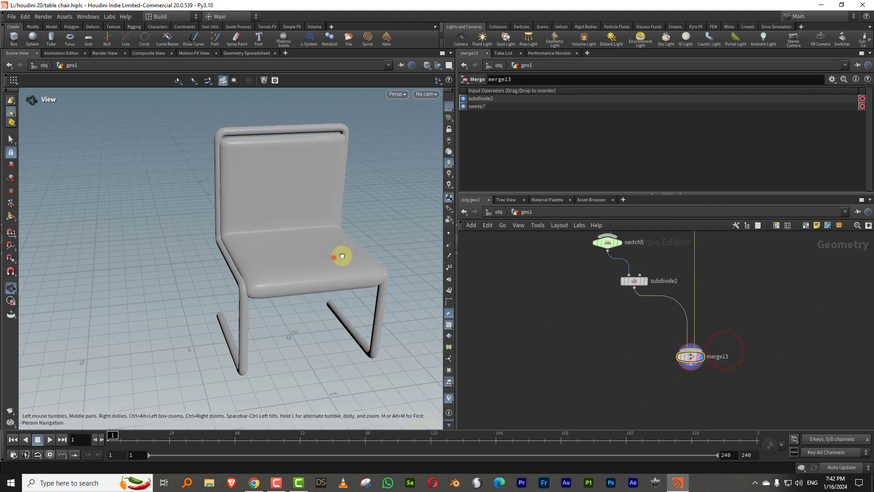
left_click_drag(333, 257, 383, 250, "alt")
Insert a Peak node between sweep8 and polyextrude7
mouse_move(561, 301)
middle_mouse_down()
mouse_move(555, 358)
mouse_move(604, 448)
mouse_move(621, 404)
middle_mouse_up()
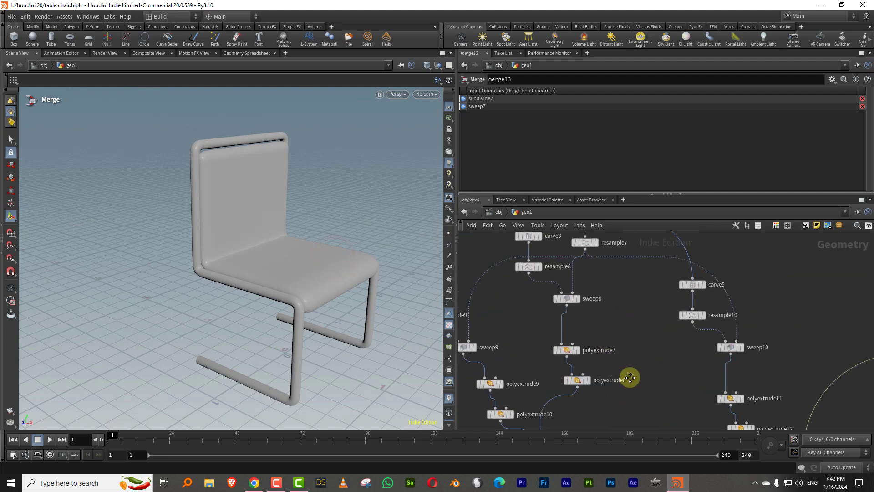
middle_click_drag(596, 279, 584, 351)
mouse_move(319, 248)
left_mouse_down("alt")
mouse_move(336, 252)
mouse_move(326, 250)
left_mouse_up("alt")
scroll(336, 252, "up", 2)
middle_click_drag(604, 389, 684, 321)
key("Tab")
type("peak")
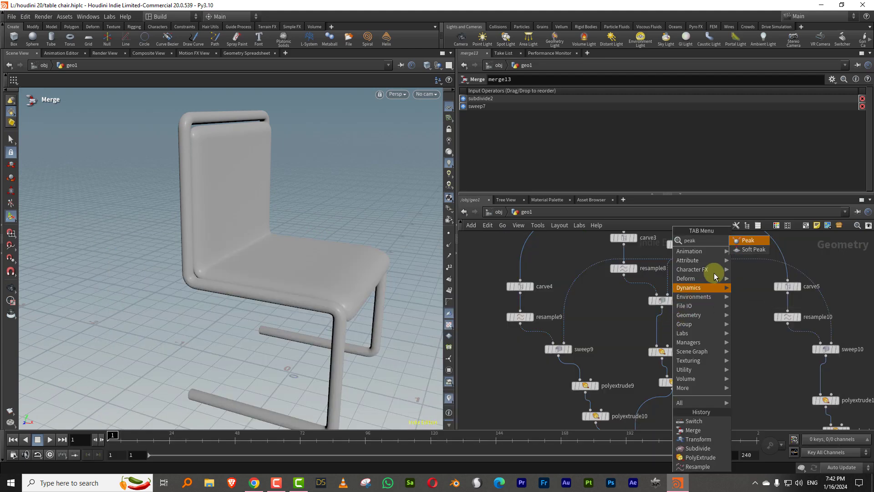
left_click(751, 239)
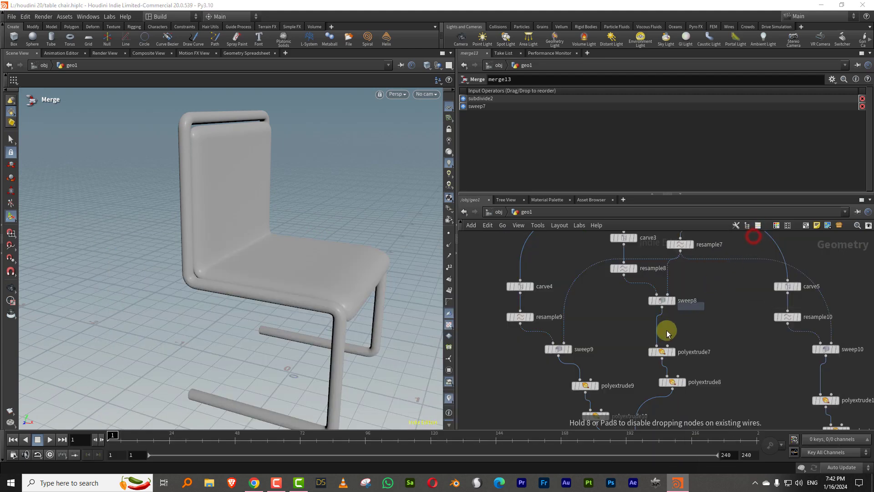
left_click(660, 334)
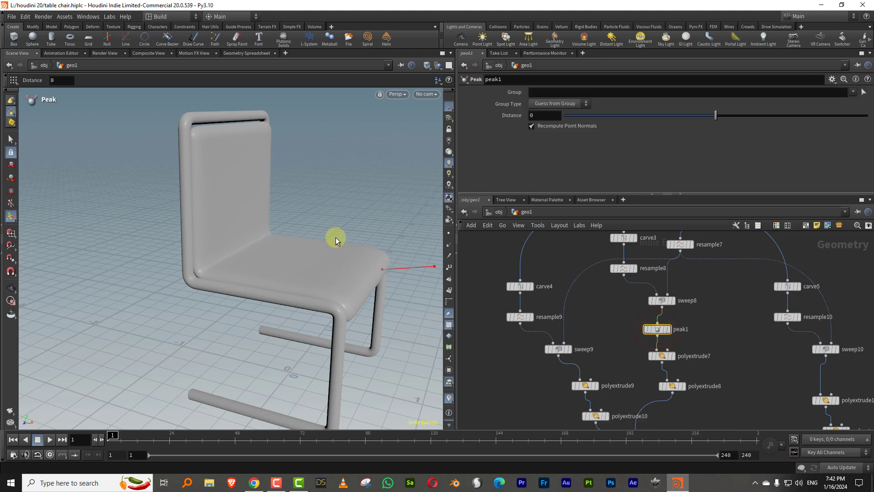
Move the peak1 node out of the seat chain and insert it between sweep10 and polyextrude11
middle_click_drag(701, 342, 673, 305)
middle_click_drag(715, 403, 633, 345)
left_click_drag(569, 345, 735, 392)
left_click(769, 375)
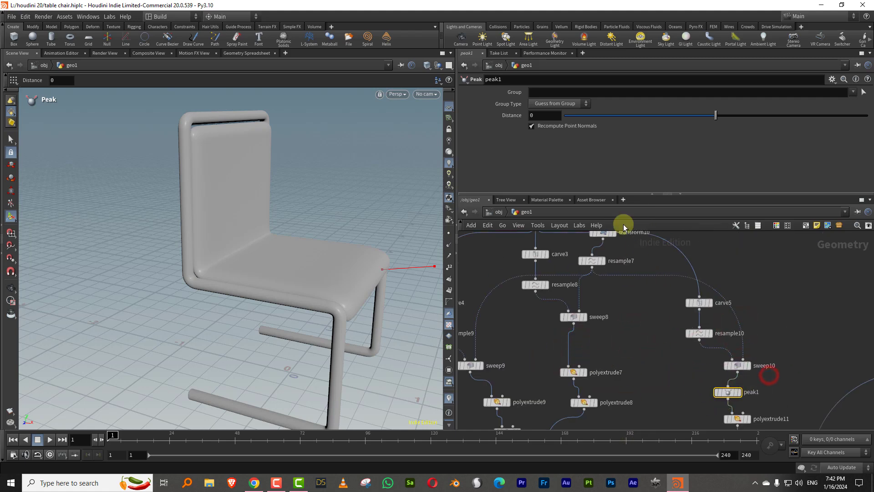
Set peak1's Distance to -0.022 to push the one-piece cushion's surface inward
left_click_drag(254, 233, 321, 227)
middle_click_drag(552, 117, 474, 158)
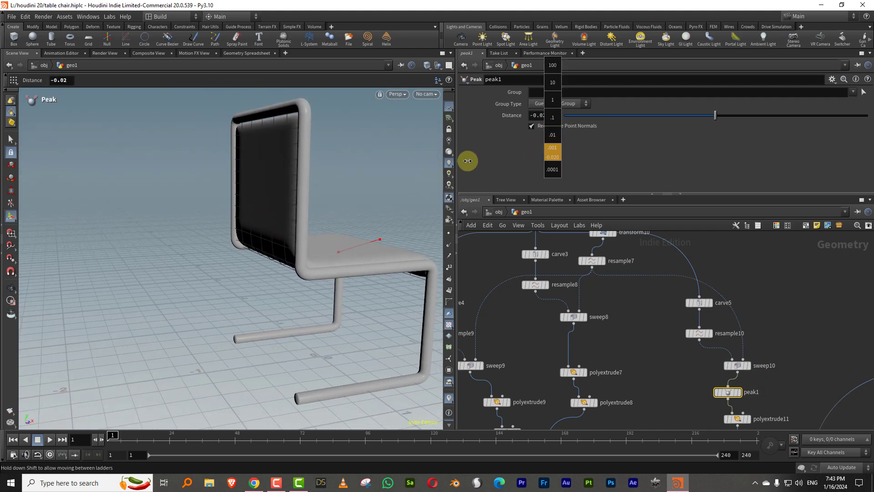
left_click_drag(353, 215, 235, 219, "alt")
scroll(253, 237, "up", 3)
scroll(273, 222, "down", 3)
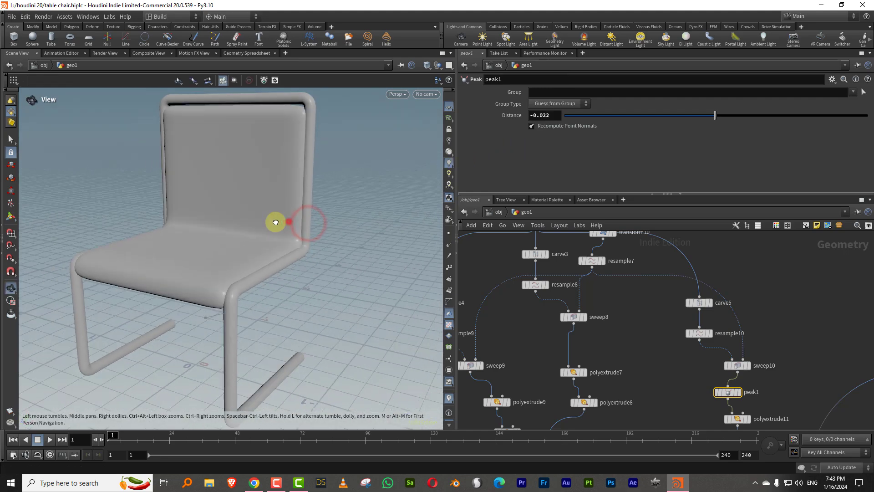
left_click_drag(288, 221, 266, 221, "alt")
middle_click_drag(704, 394, 689, 329)
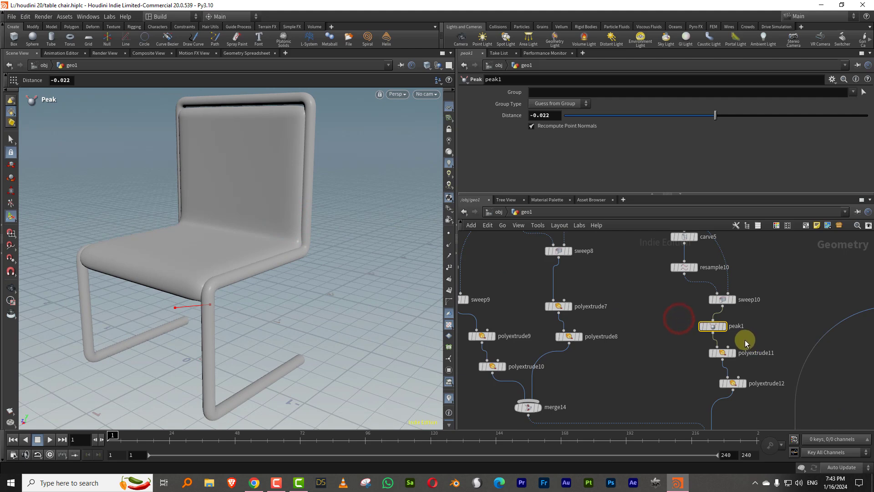
key("ctrl+v")
left_click_drag(741, 335, 551, 287)
middle_click_drag(588, 294, 662, 300)
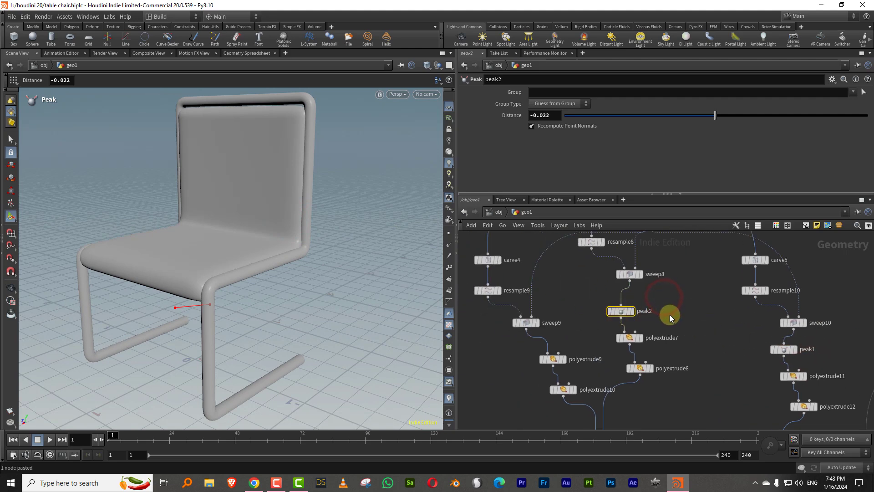
key("Delete")
Create a reference copy of peak1 and insert it between sweep8 and polyextrude7
left_click(793, 352)
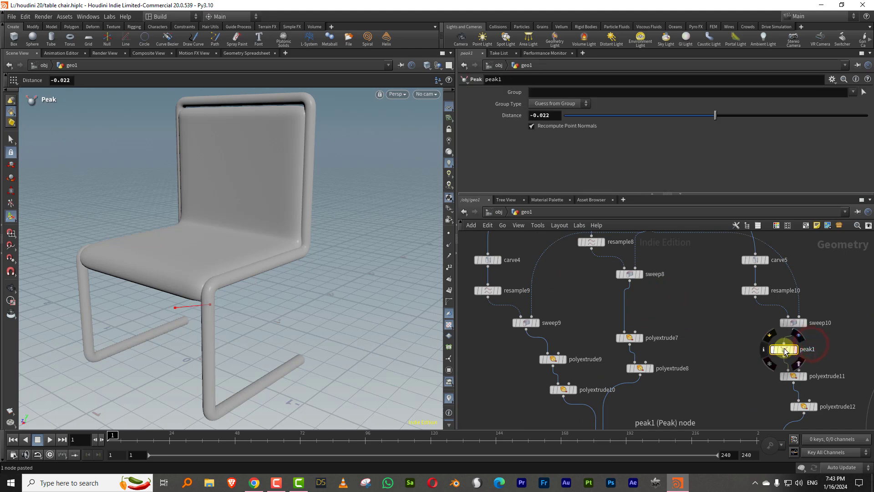
right_click(785, 352)
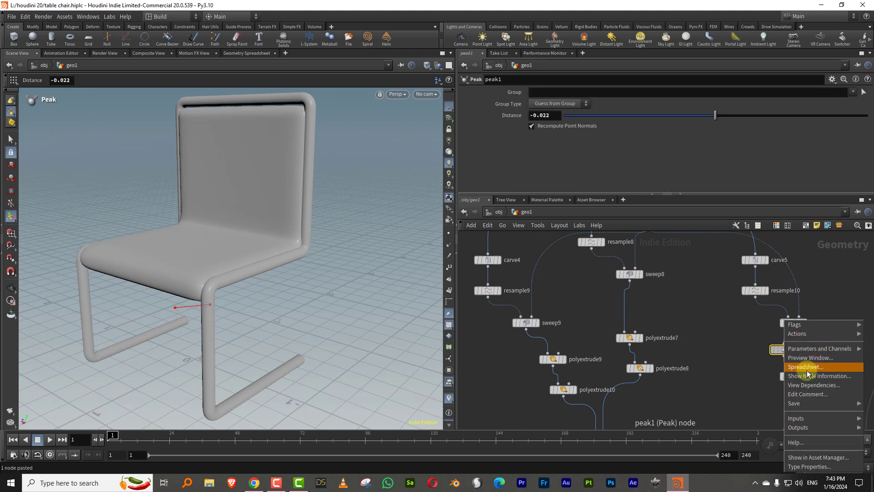
mouse_move(809, 337)
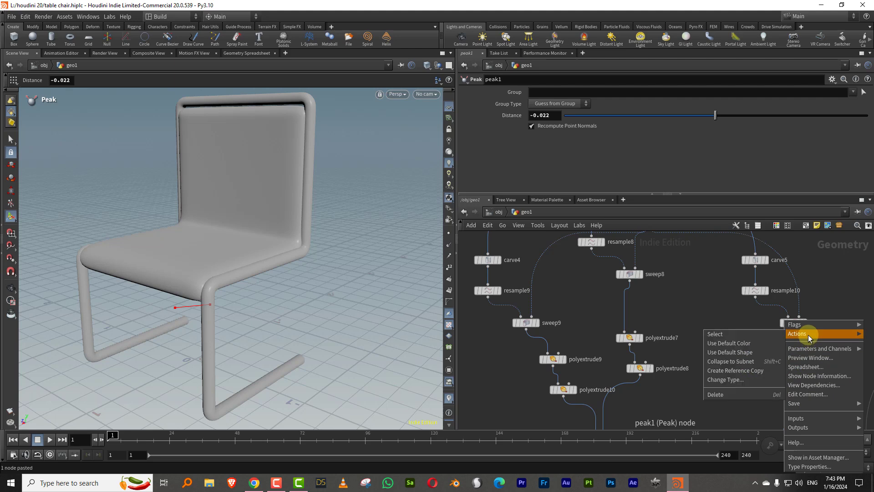
left_click(735, 370)
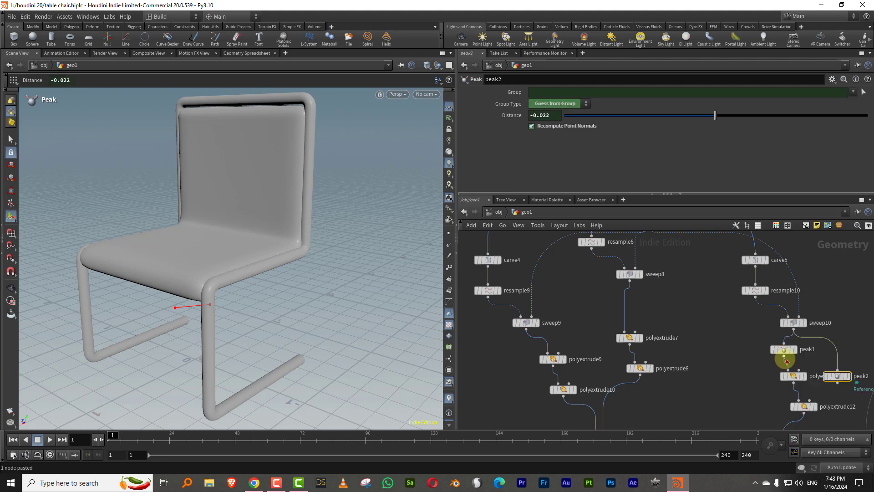
left_click(628, 317)
Create another reference copy of peak1 and insert it between sweep9 and polyextrude9
left_click(784, 350)
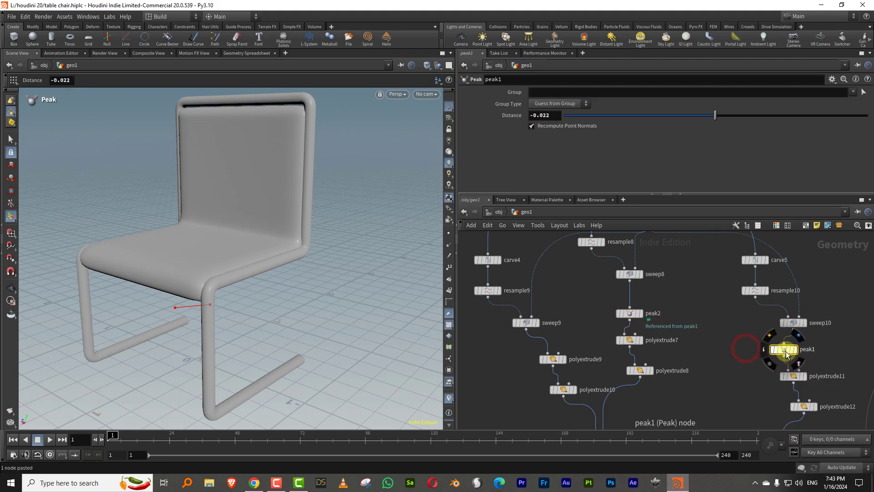
right_click(786, 354)
mouse_move(809, 338)
left_click(752, 361)
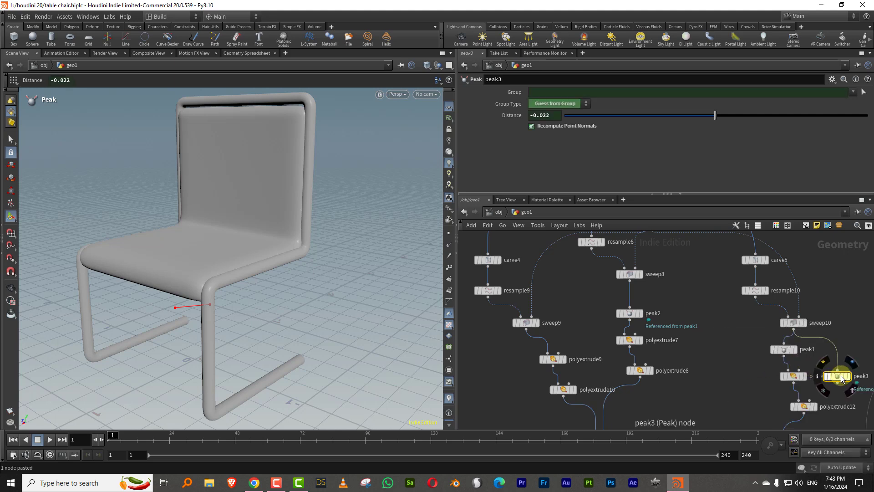
left_click(546, 349)
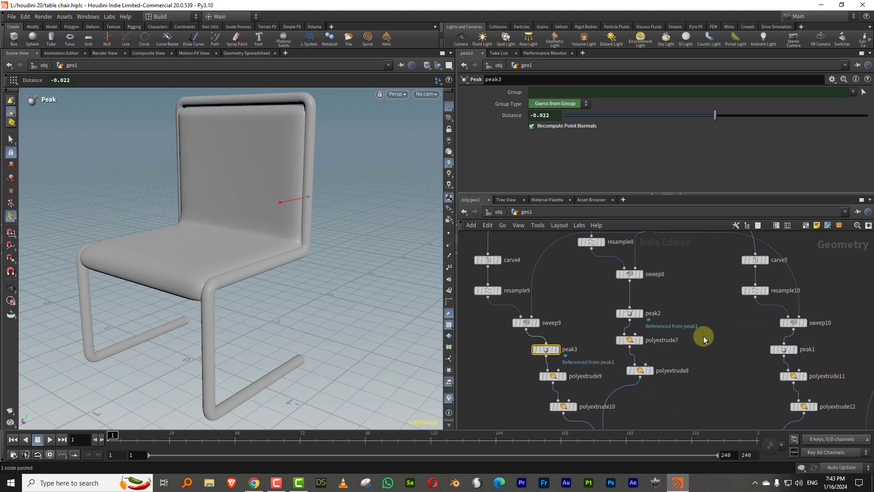
left_click_drag(751, 334, 789, 361)
left_click_drag(676, 298, 608, 325)
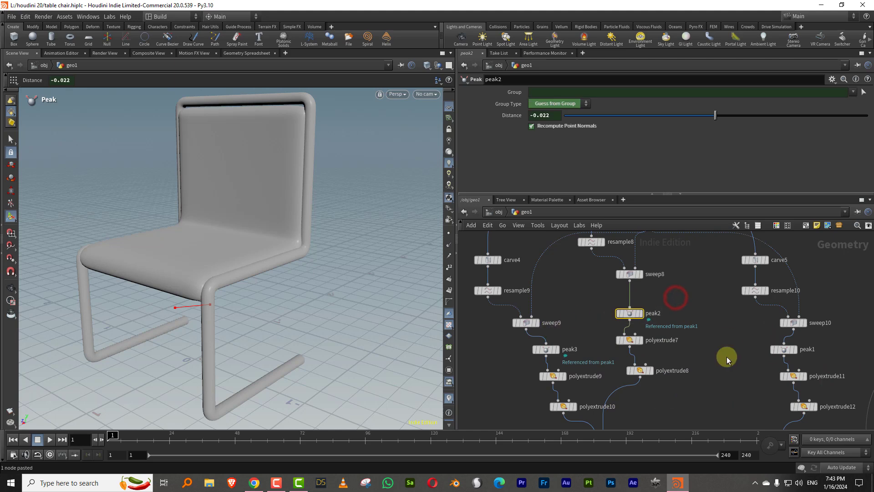
Set switch5's Select Input to 0 to show the separate seat and back cushions
middle_click_drag(689, 416, 643, 293)
middle_click_drag(750, 423, 691, 308)
middle_click_drag(651, 338, 638, 428)
left_click_drag(633, 361, 711, 316)
left_click_drag(578, 96, 564, 92)
key("Escape")
left_click_drag(396, 157, 246, 229)
Adjust the Length of the chair's line5 and open the parameters of the height2 line
middle_click_drag(607, 237, 564, 365)
scroll(564, 364, "down", 6)
middle_click_drag(608, 237, 583, 346)
scroll(614, 319, "up", 5)
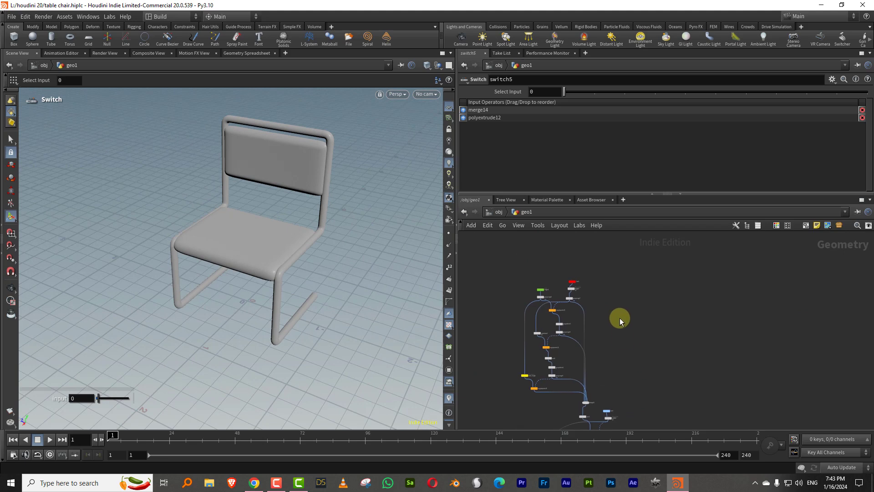
left_click(569, 303)
left_click_drag(617, 127, 598, 130)
left_click(484, 325)
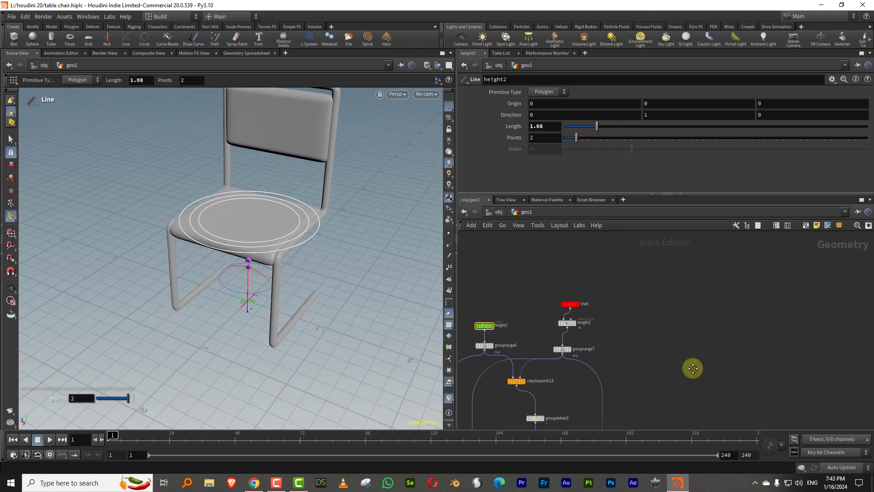
Set line6's Length to 1.29 to change the chair's width
middle_click_drag(691, 370, 670, 265)
middle_click_drag(671, 387, 661, 238)
left_click_drag(674, 275, 606, 299)
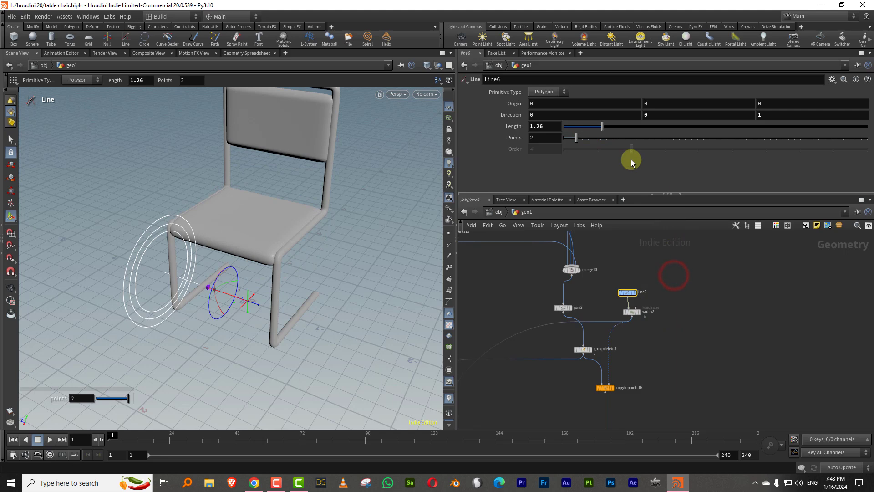
left_click_drag(600, 130, 606, 132)
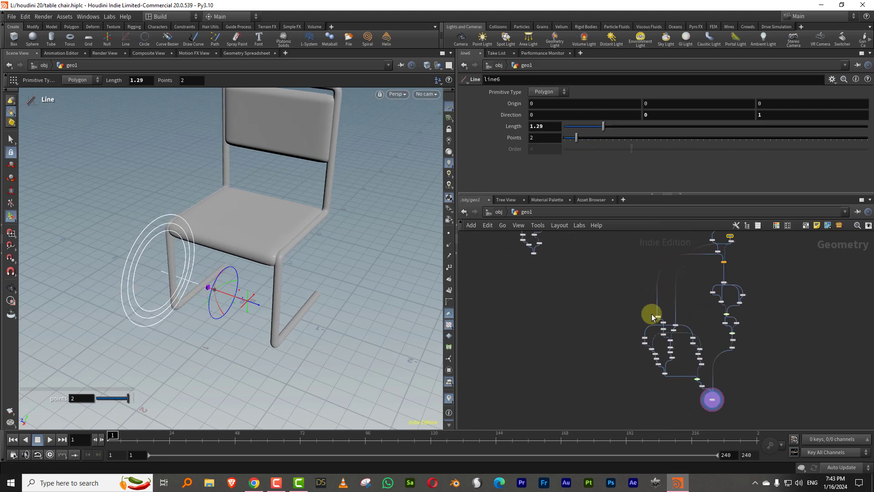
Add a Merge node below both node branches, wire merge9 and merge13 into it, and display its result
key("Tab")
type("mer")
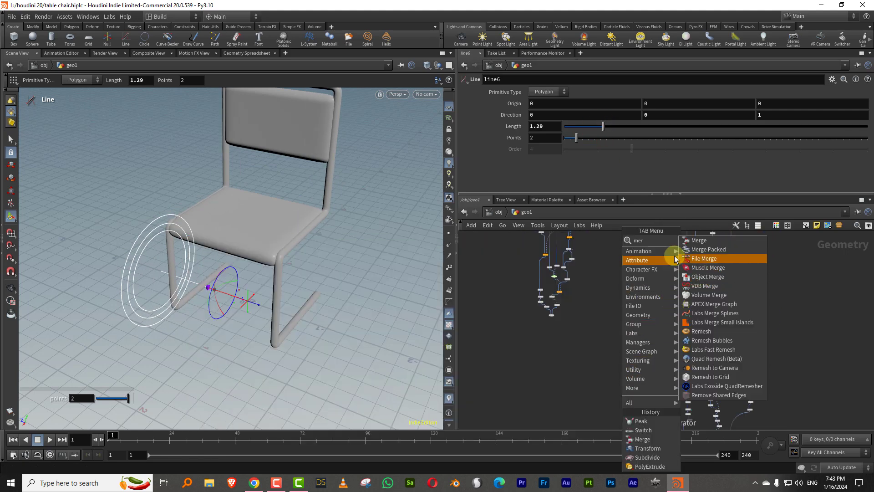
left_click(708, 239)
middle_click_drag(651, 396, 665, 289)
left_click(620, 396)
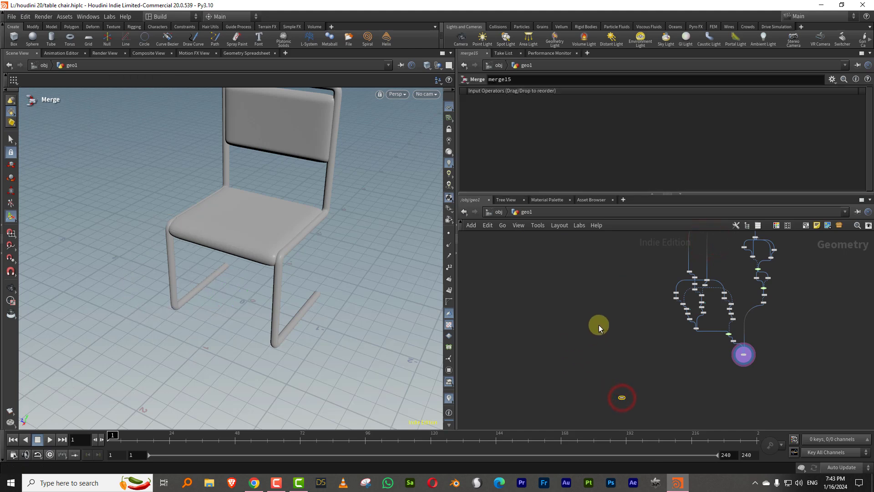
middle_click_drag(572, 237, 564, 324)
scroll(562, 323, "up", 5)
left_click(545, 282)
middle_click_drag(643, 384, 651, 274)
scroll(587, 382, "up", 4)
left_click(586, 378)
left_click(597, 386)
Insert a Transform node between merge9 and merge15 and move the table 1.67029 along X, away from the chair
key("Tab")
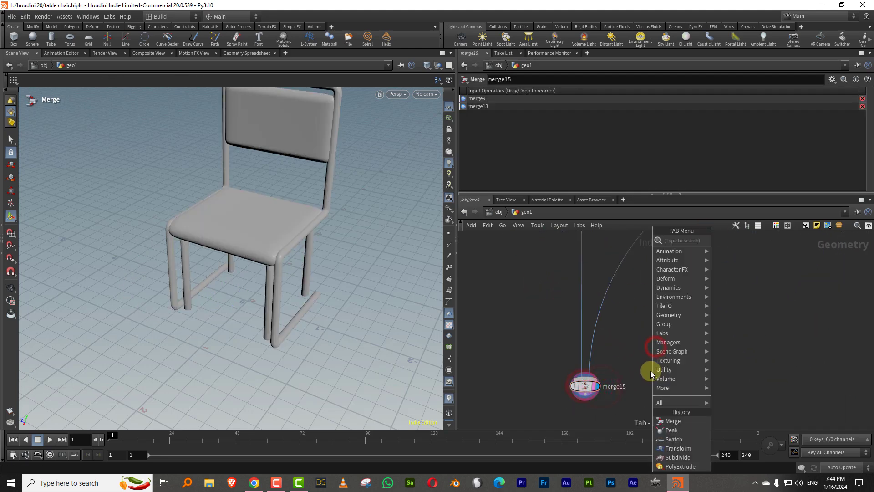
type("tr")
left_click(512, 257)
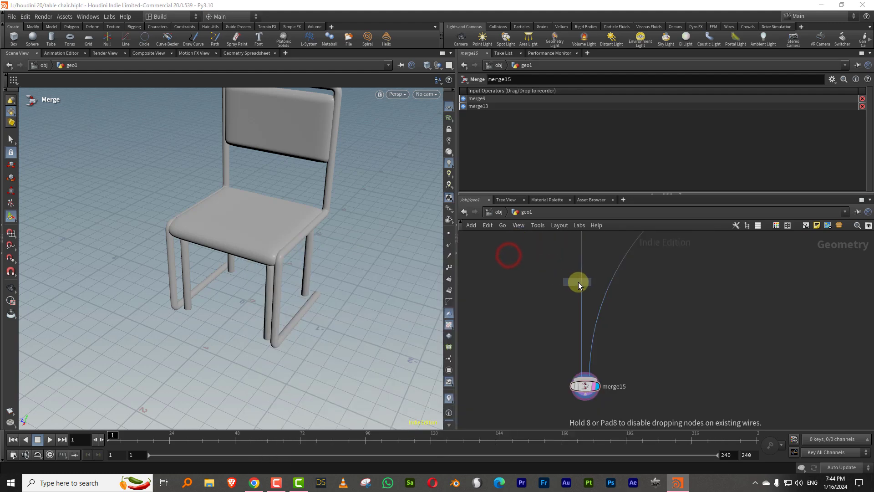
left_click(581, 283)
left_click_drag(201, 328, 344, 302, "alt")
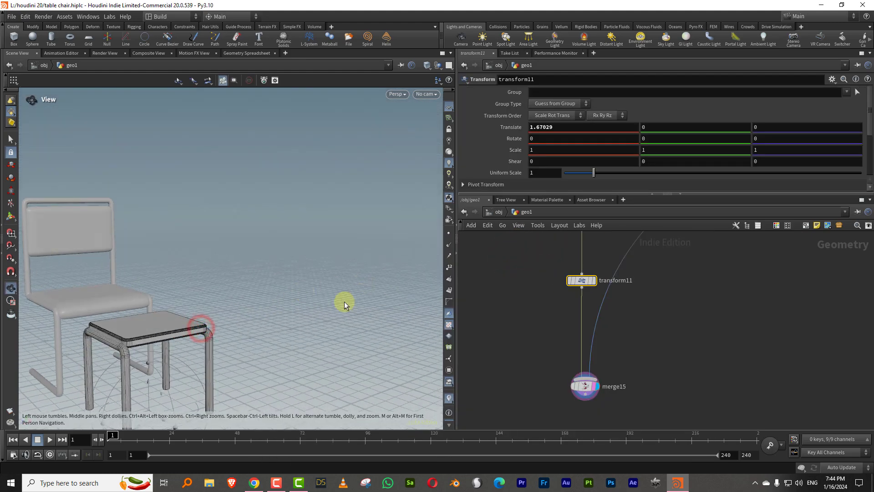
Increase the Length of the table's line4 to widen the table
left_click(519, 310)
left_click(646, 256)
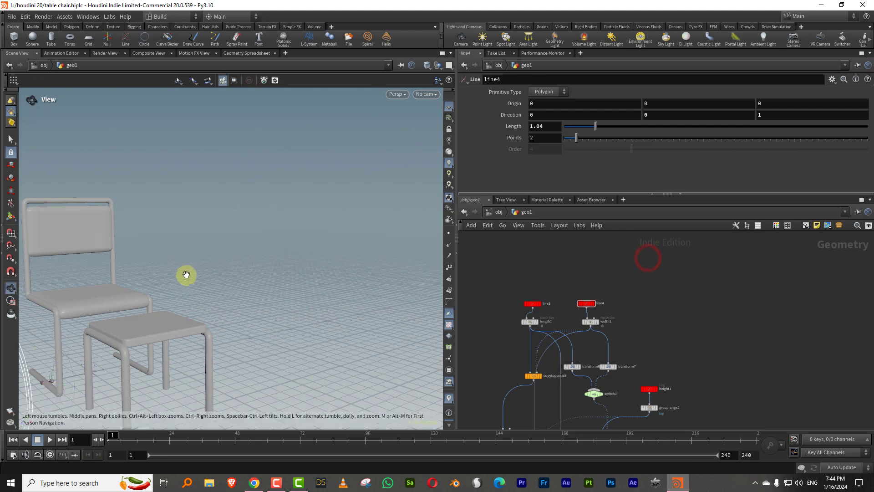
left_click_drag(179, 285, 196, 316, "alt")
middle_click_drag(235, 289, 320, 255, "alt")
left_click(628, 281)
left_click_drag(599, 128, 619, 129)
Set the Length of the table's line3 to 1.2
left_click_drag(561, 277, 532, 306)
left_click_drag(600, 133, 600, 127)
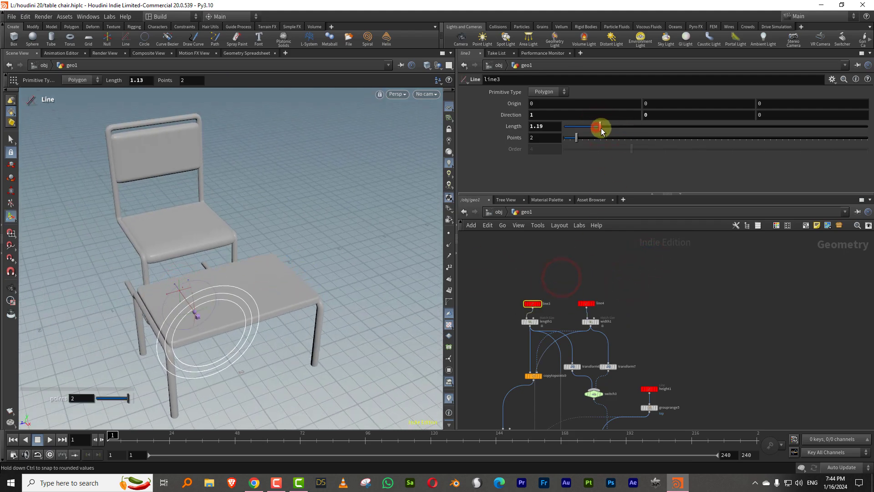
left_click_drag(222, 238, 248, 248)
Set transform6's Uniform Scale to 0.87 to move the table legs inward
middle_click_drag(690, 349, 692, 262)
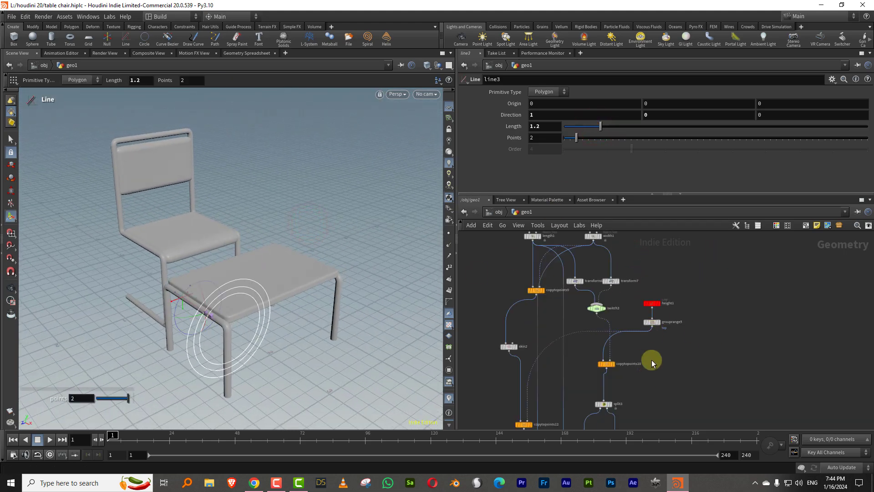
middle_click_drag(647, 377, 684, 297)
middle_click_drag(602, 348, 616, 303)
left_click(589, 342)
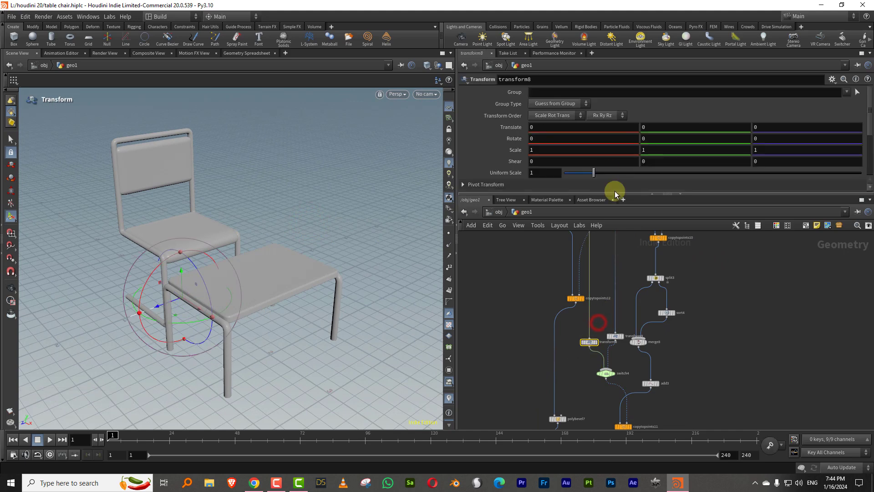
left_click_drag(595, 173, 590, 176)
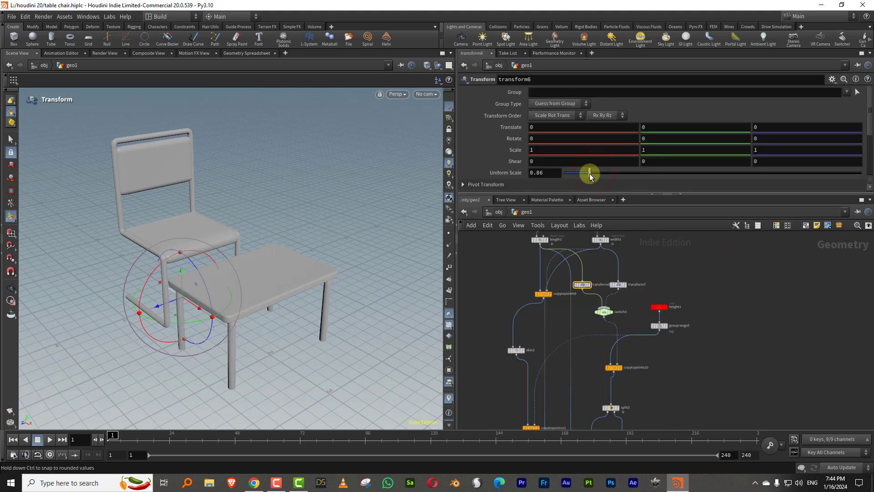
left_click_drag(591, 176, 590, 175)
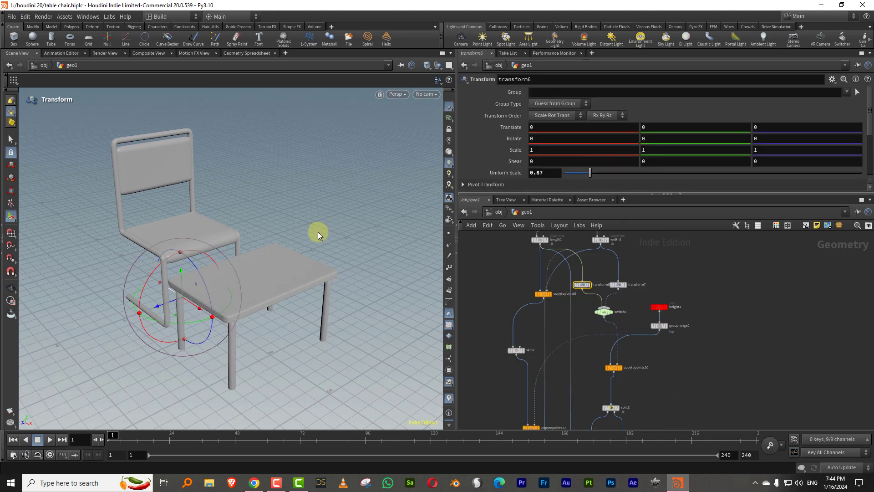
key("Escape")
Set the height1 line's Length to 1.38 to raise the table
left_click_drag(236, 271, 378, 218)
left_click(660, 306)
left_click_drag(599, 128, 601, 127)
left_click_drag(311, 245, 335, 228)
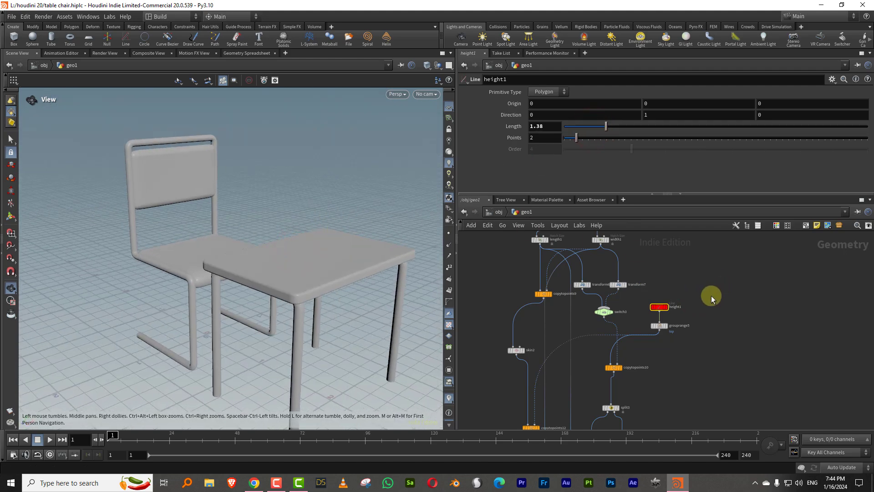